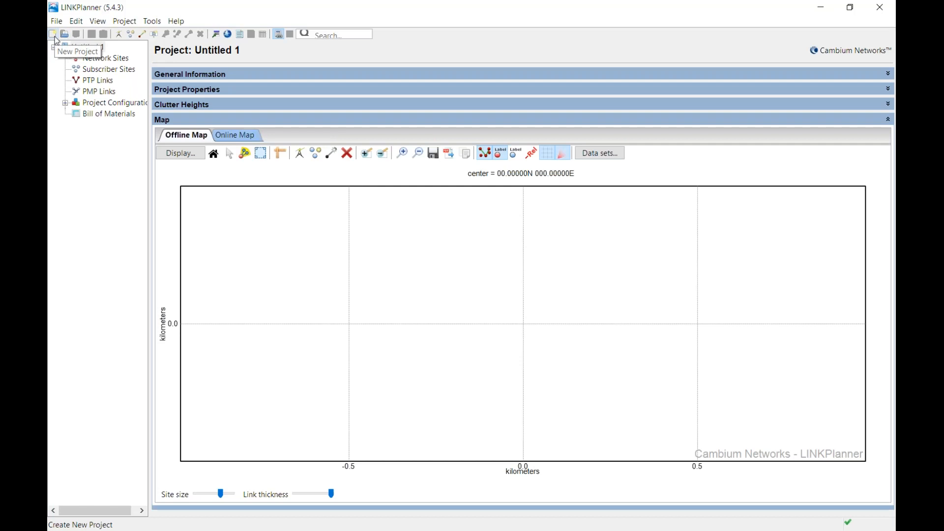
Step: Create a new project and choose Tutorial_cnWave60_PMP Network Sites.csv for importing network sites from CSV
{"action": "left_click", "coordinate": [53, 35]}
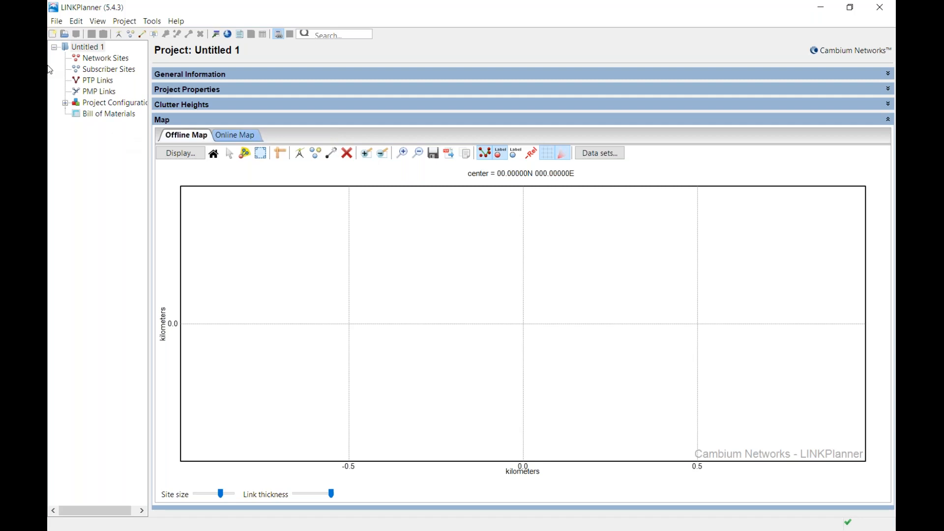
{"action": "left_click", "coordinate": [55, 22]}
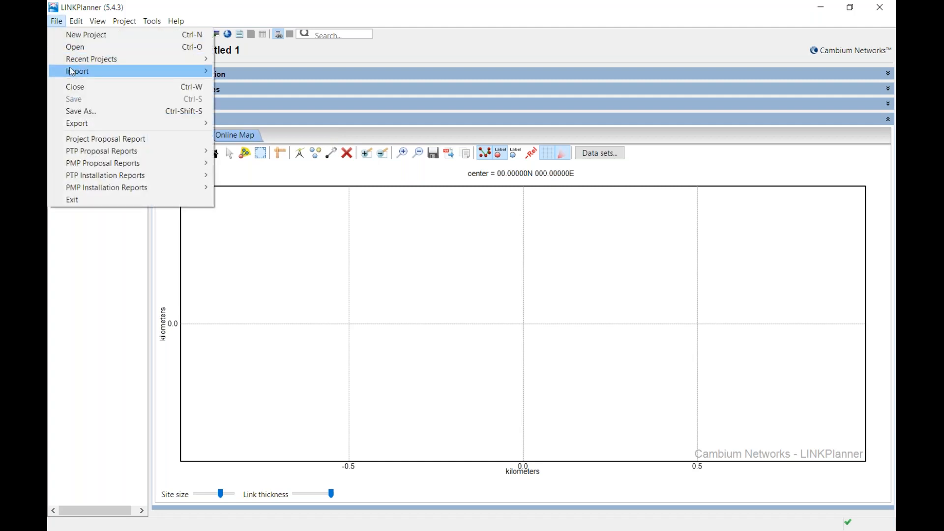
{"action": "mouse_move", "coordinate": [73, 71]}
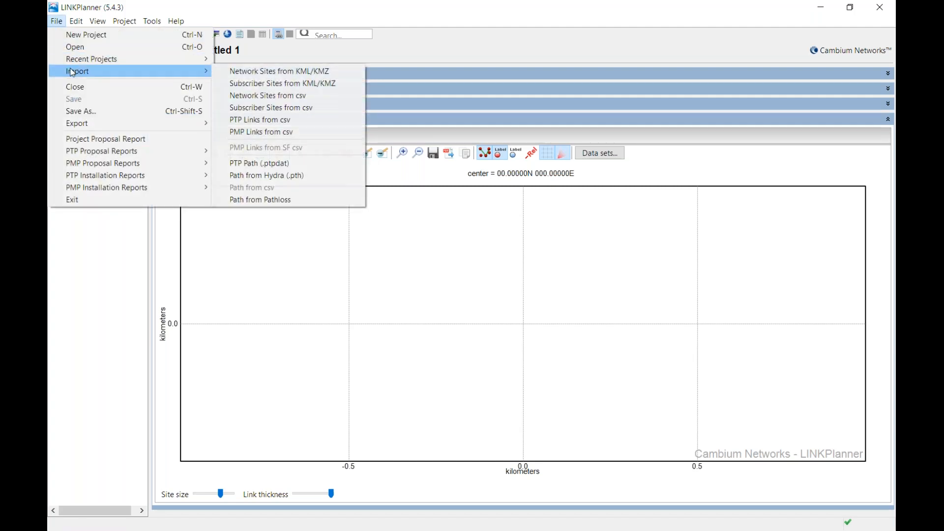
{"action": "left_click", "coordinate": [293, 97]}
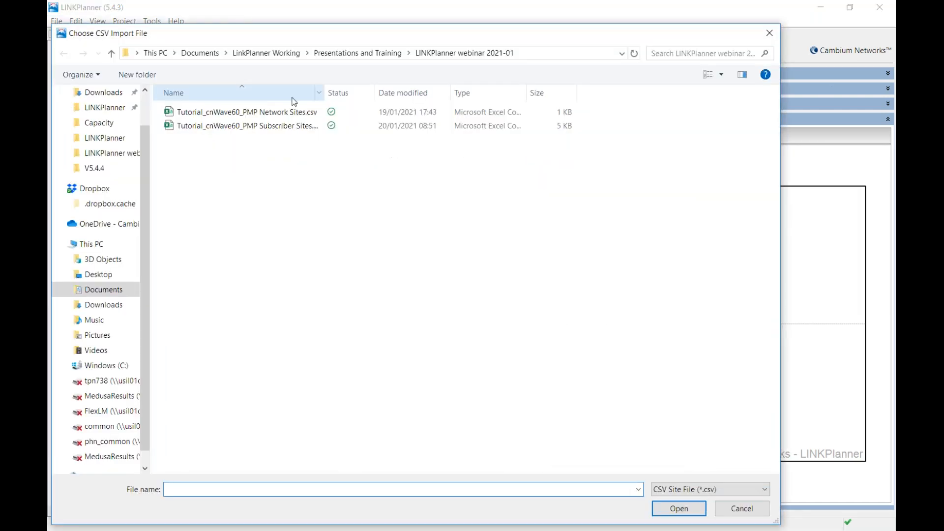
{"action": "left_click", "coordinate": [288, 113]}
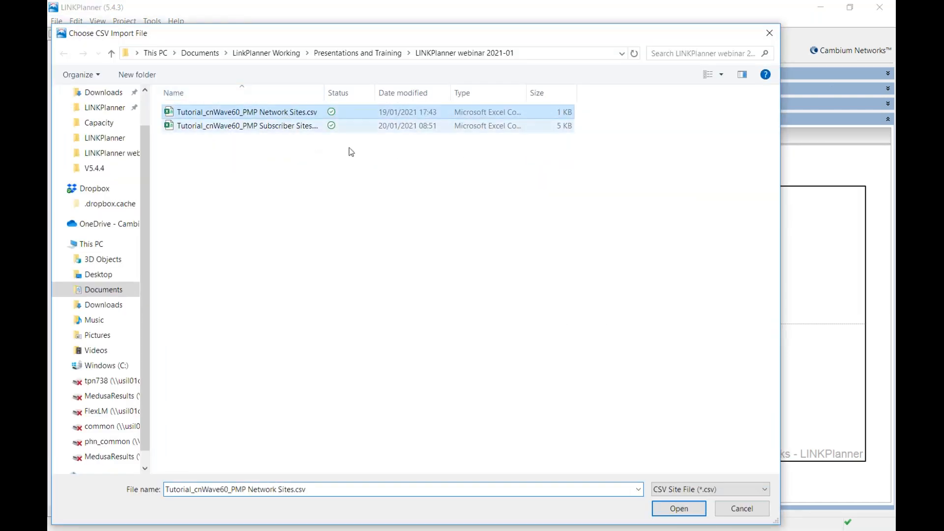
{"action": "left_click", "coordinate": [669, 511]}
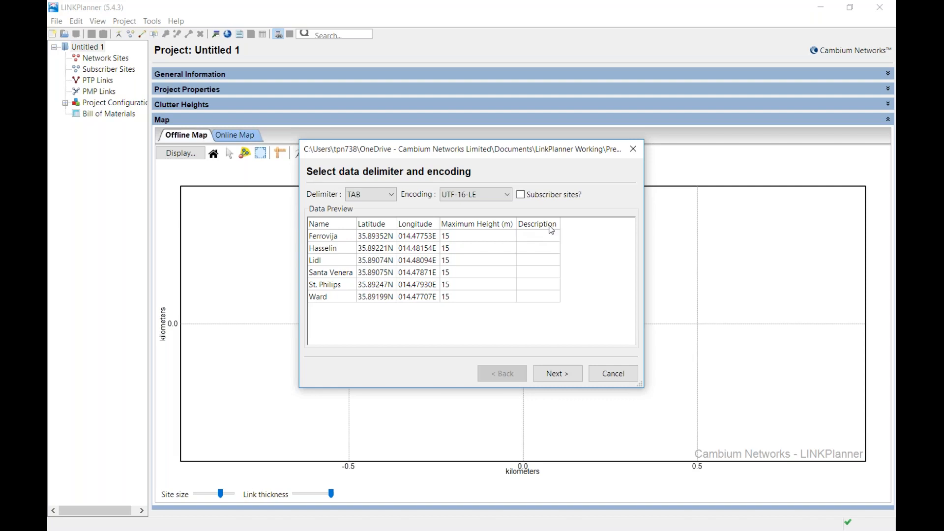
Step: Complete the network sites import with TAB delimiter, UTF-16-LE encoding, the first row skipped and the proposed column mapping
{"action": "left_click", "coordinate": [563, 372]}
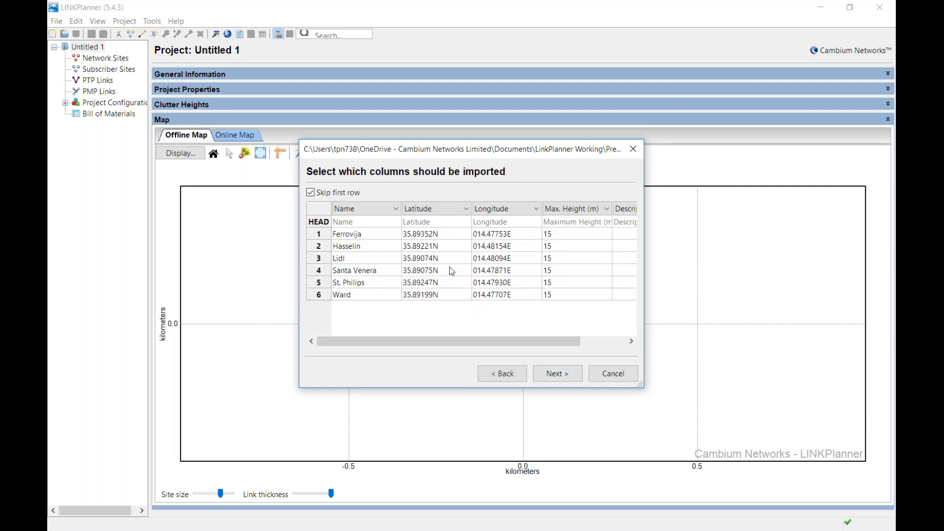
{"action": "left_click", "coordinate": [390, 210]}
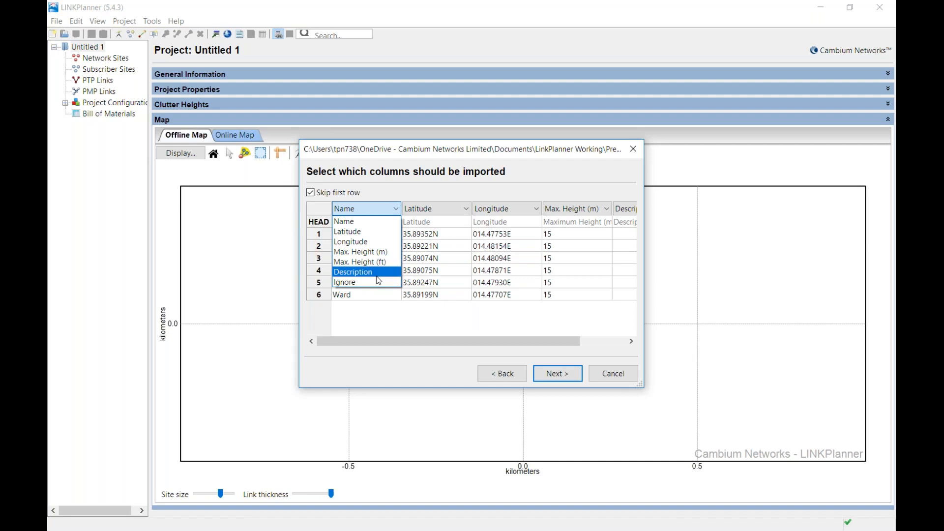
{"action": "left_click", "coordinate": [597, 323]}
{"action": "left_click", "coordinate": [563, 376]}
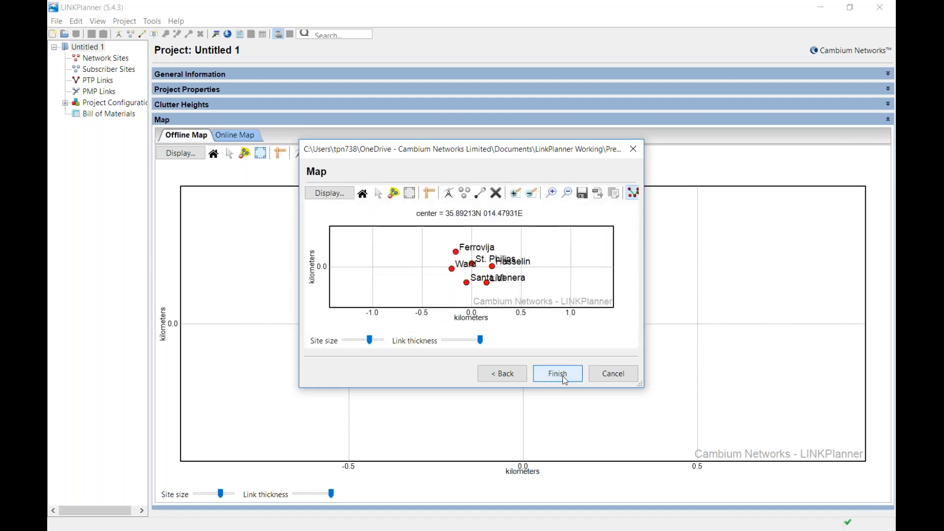
{"action": "left_click", "coordinate": [563, 376]}
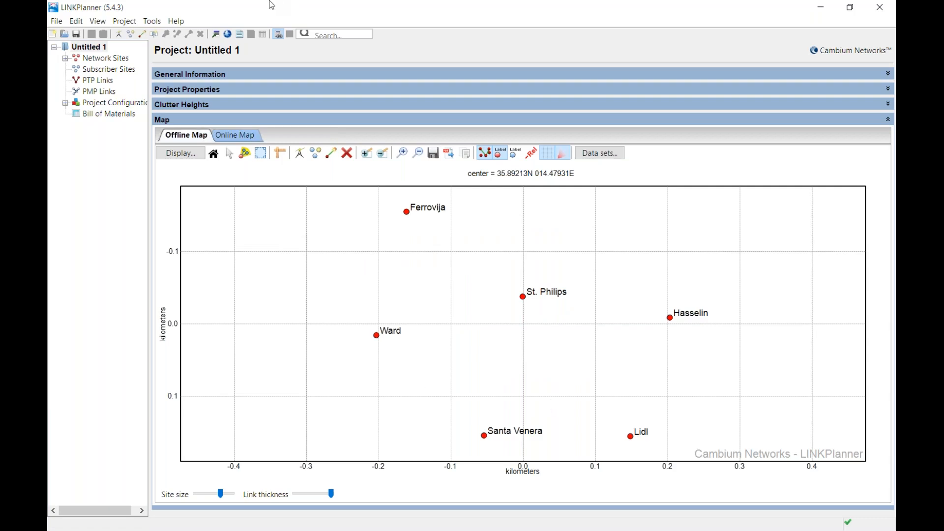
Step: Import the subscriber sites from the Tutorial_cnWave60_PMP Subscriber Sites CSV file, keeping the proposed delimiter, encoding and columns
{"action": "left_click", "coordinate": [57, 22]}
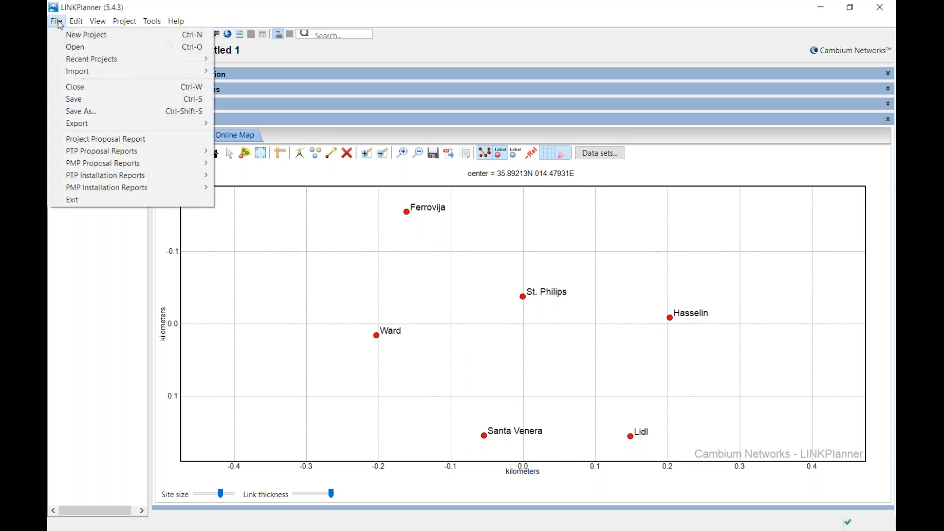
{"action": "mouse_move", "coordinate": [69, 74]}
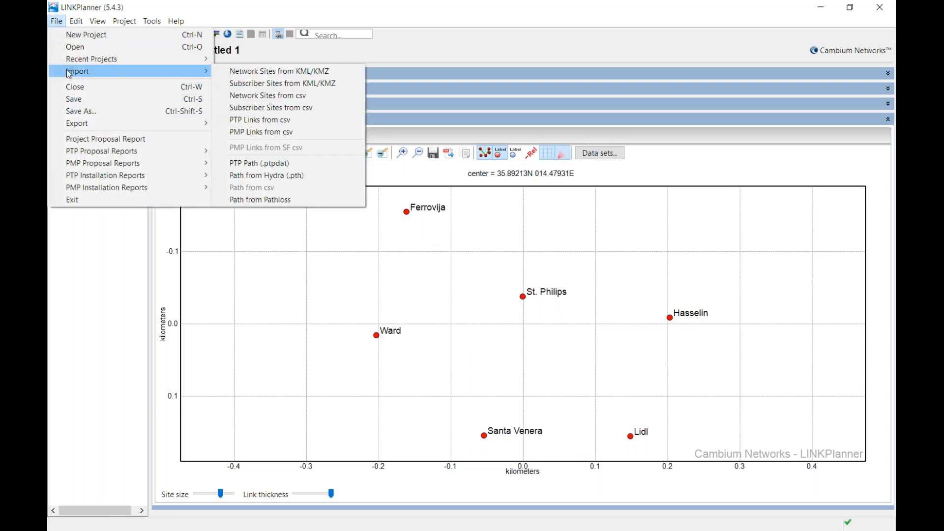
{"action": "left_click", "coordinate": [271, 108]}
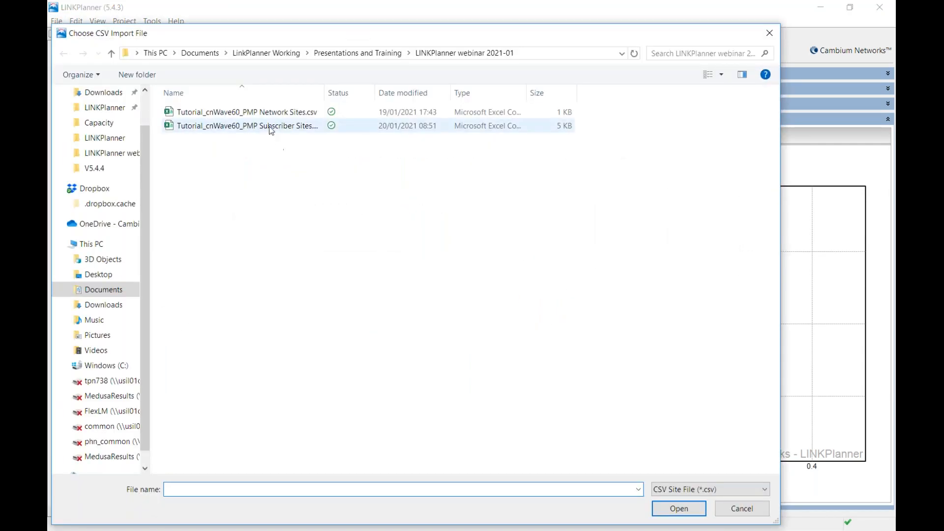
{"action": "left_click", "coordinate": [270, 127]}
{"action": "left_click", "coordinate": [684, 512]}
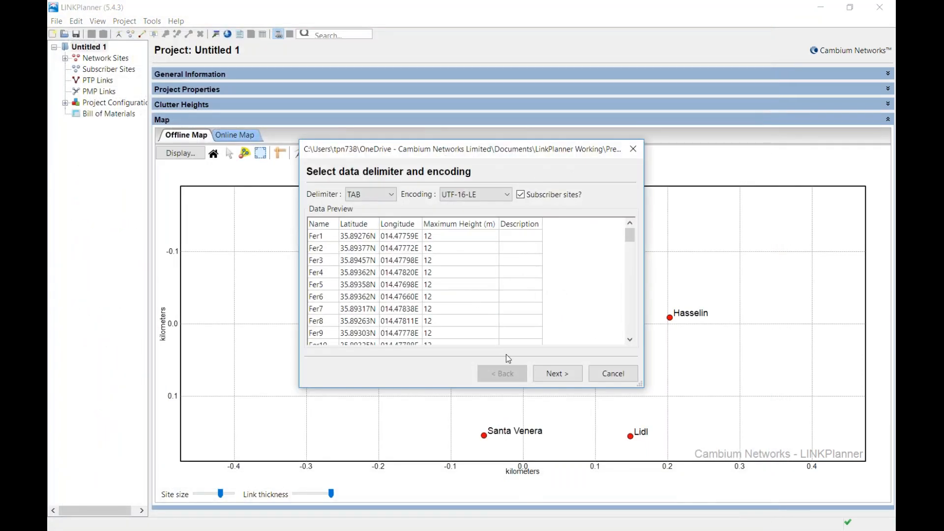
{"action": "left_click", "coordinate": [565, 382]}
{"action": "left_click", "coordinate": [566, 381]}
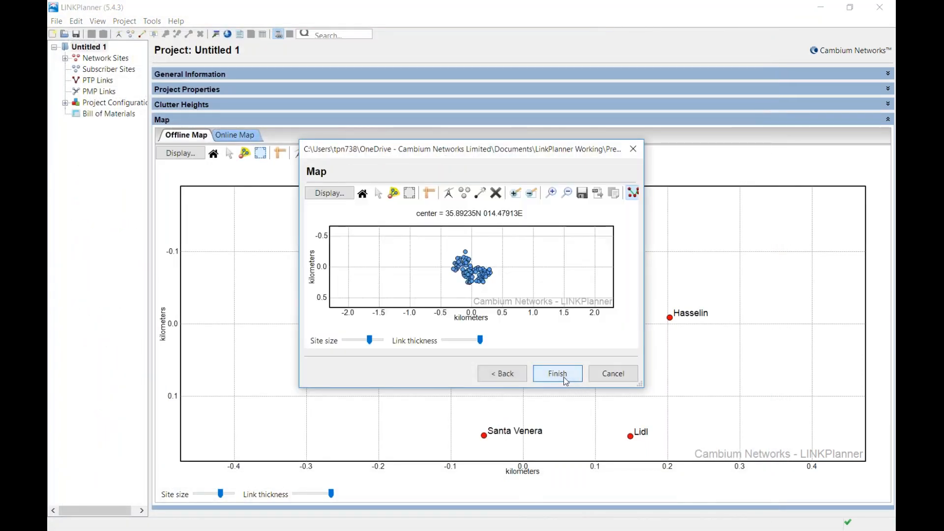
{"action": "left_click", "coordinate": [562, 376]}
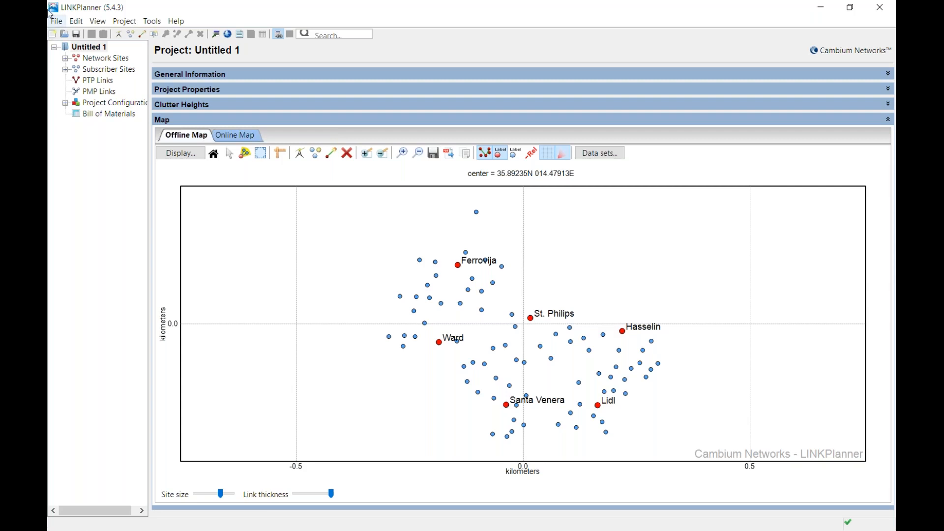
Step: Create a new PMP equipment template in the project configuration, name it V5000 and collapse its Template Details section
{"action": "left_click", "coordinate": [65, 103]}
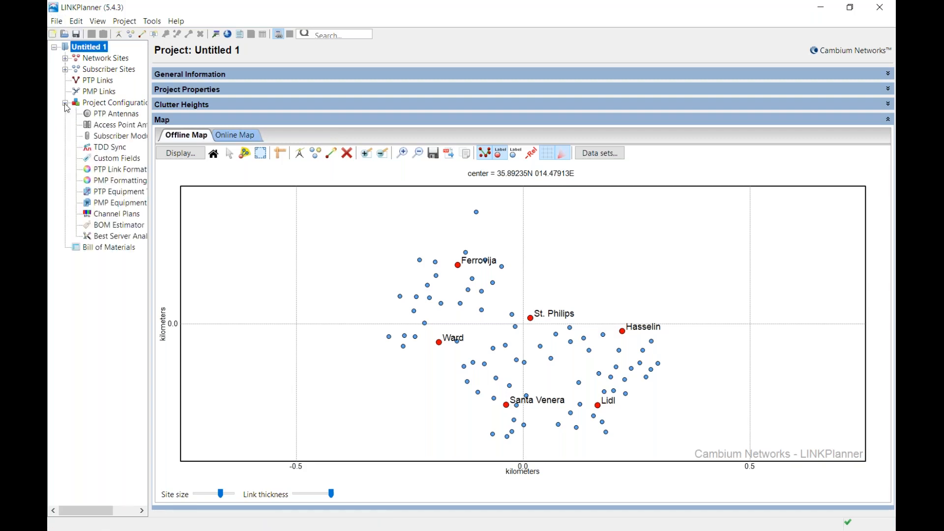
{"action": "left_click", "coordinate": [115, 203]}
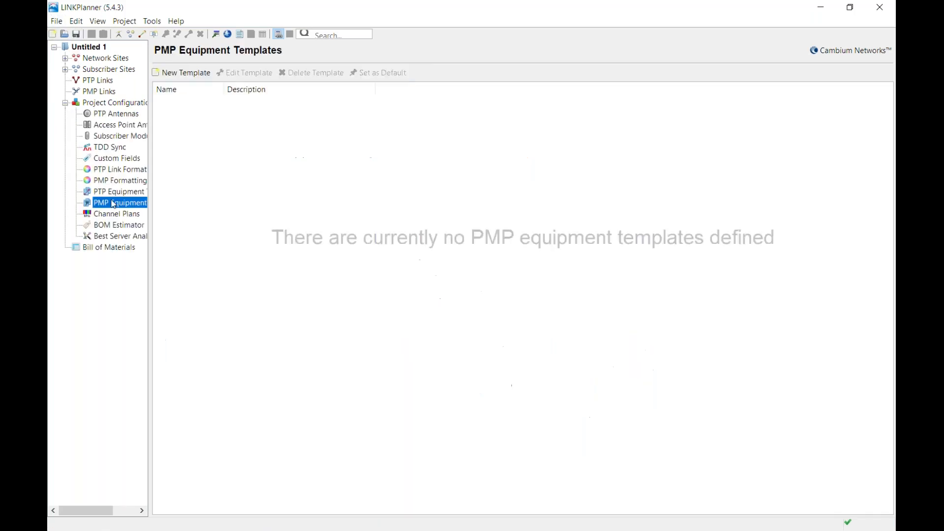
{"action": "left_click", "coordinate": [195, 74]}
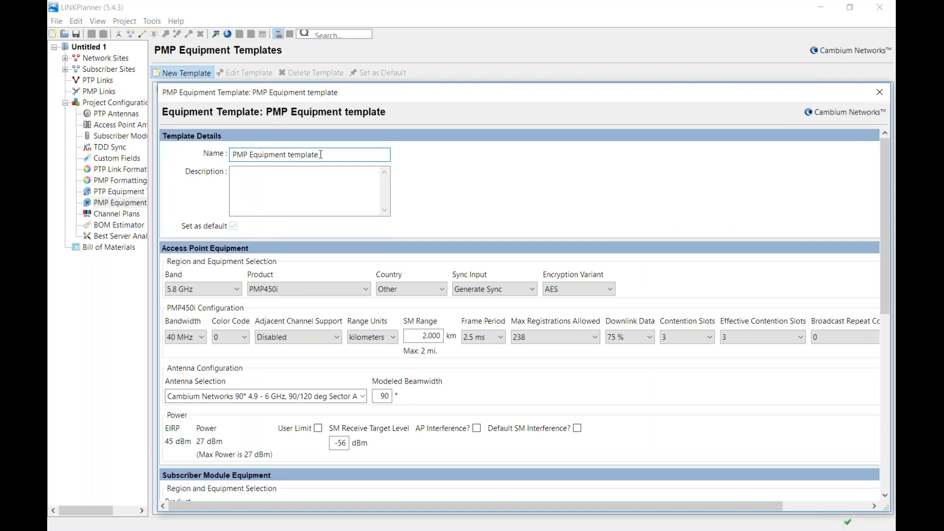
{"action": "left_click_drag", "start_coordinate": [320, 155], "coordinate": [183, 151]}
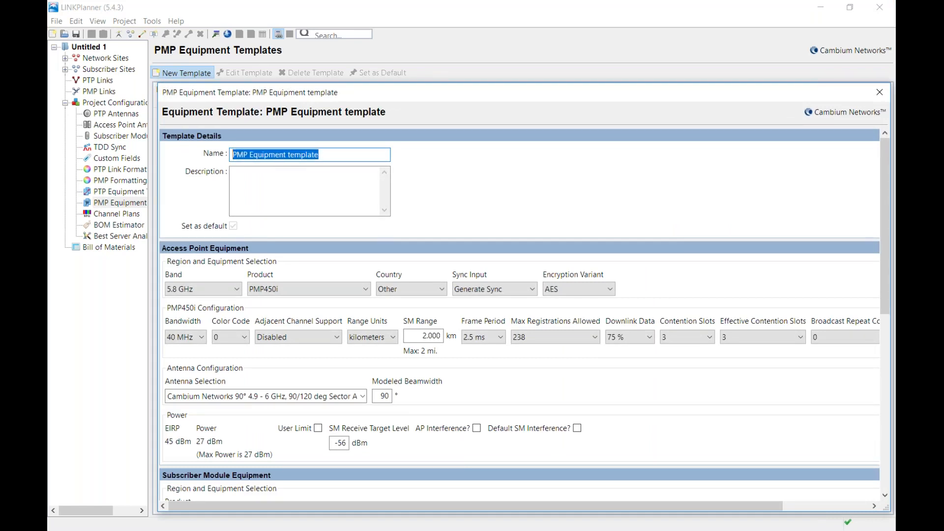
{"action": "type", "text": "V5000"}
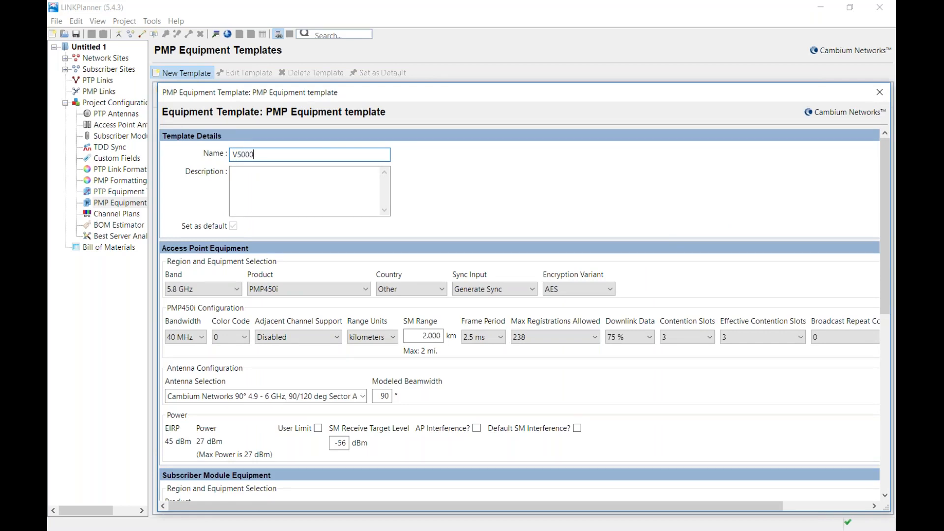
{"action": "left_click", "coordinate": [441, 140]}
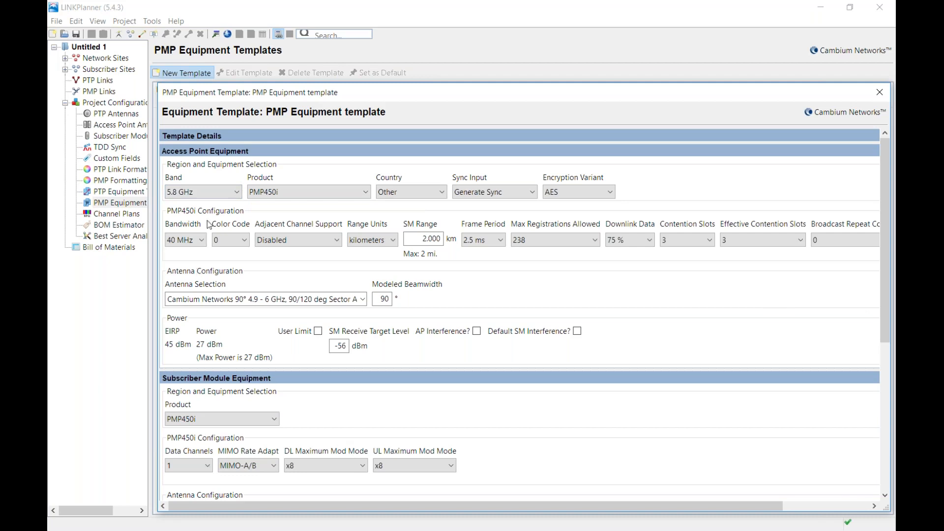
Step: Set the template's access point band to 60 GHz
{"action": "left_click", "coordinate": [224, 194]}
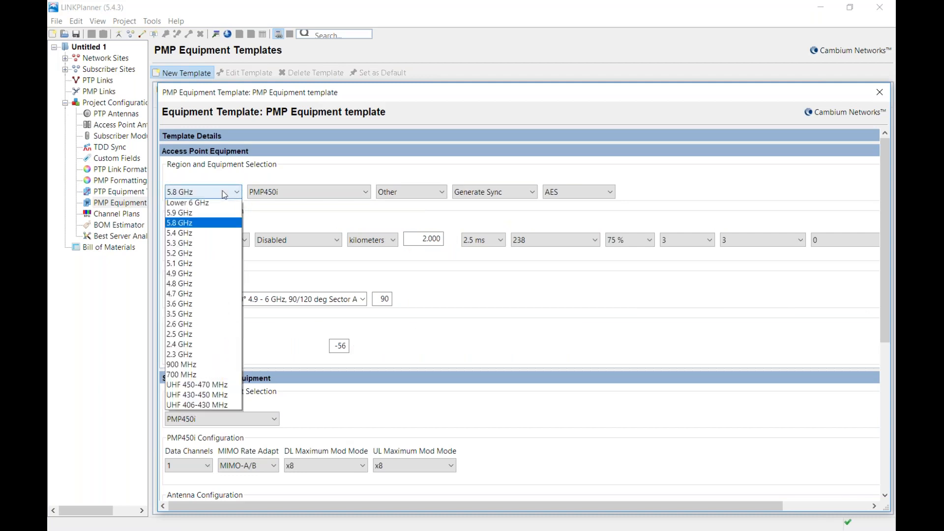
{"action": "left_click", "coordinate": [224, 201]}
{"action": "left_click", "coordinate": [223, 197]}
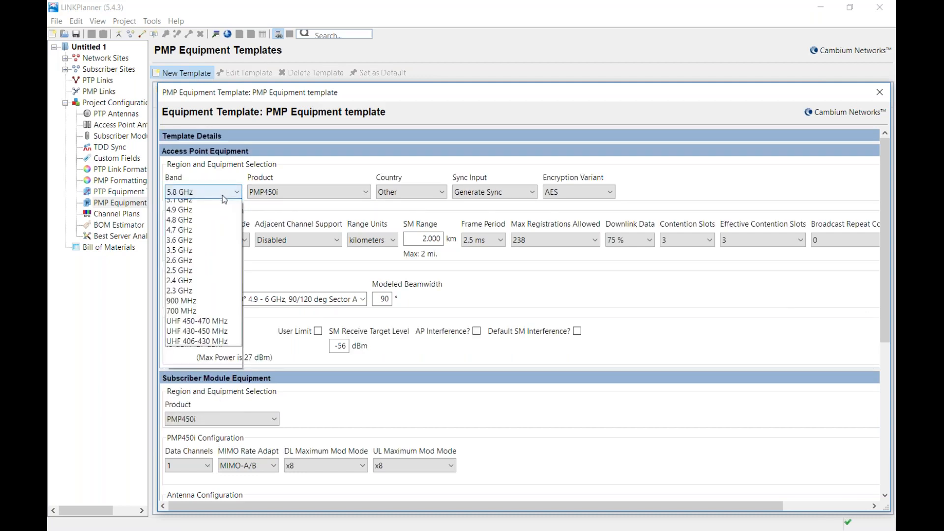
{"action": "left_click", "coordinate": [222, 204]}
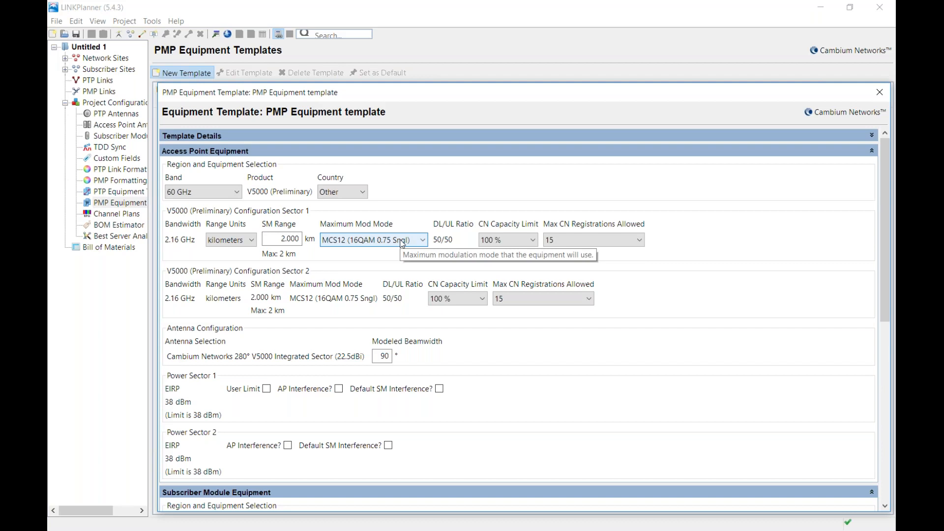
Step: Keep the sector 1 CN Capacity Limit at 100 % and set Max CN Registrations Allowed to 14 for both sectors
{"action": "left_click", "coordinate": [516, 246]}
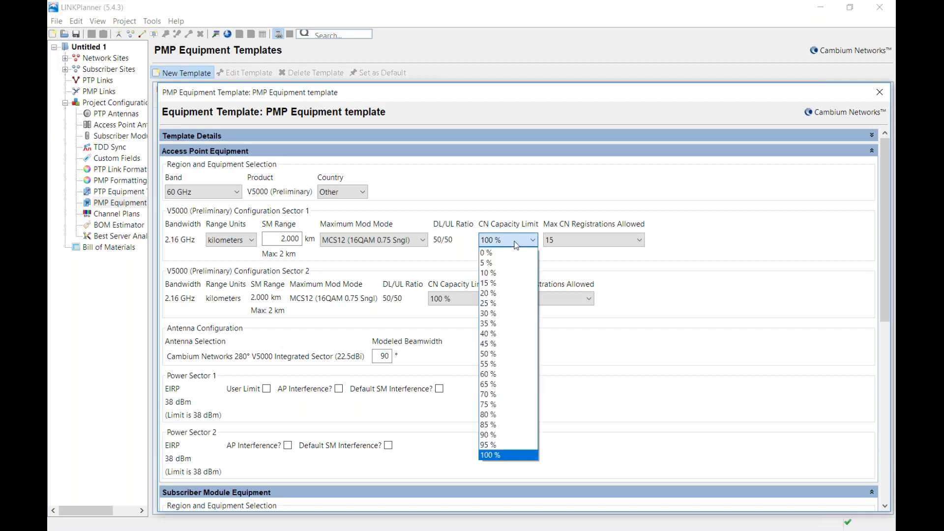
{"action": "left_click", "coordinate": [544, 211]}
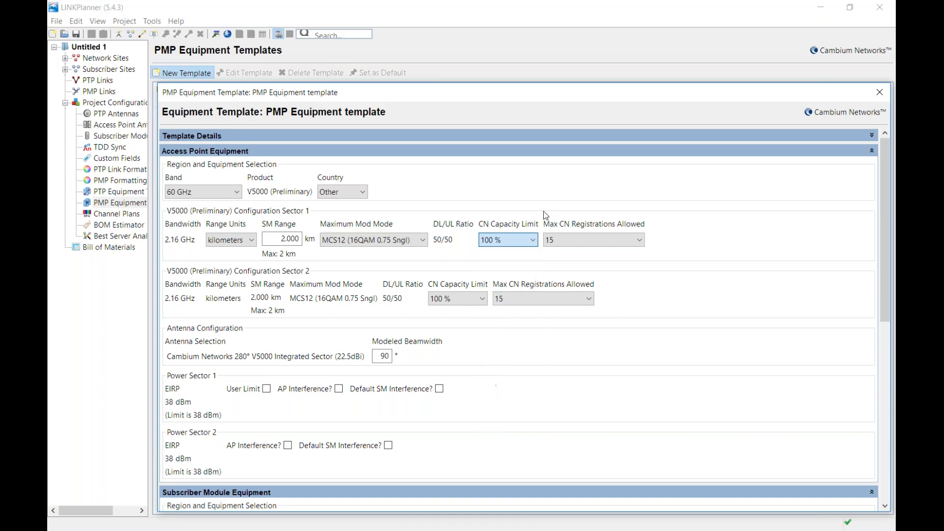
{"action": "left_click", "coordinate": [596, 241]}
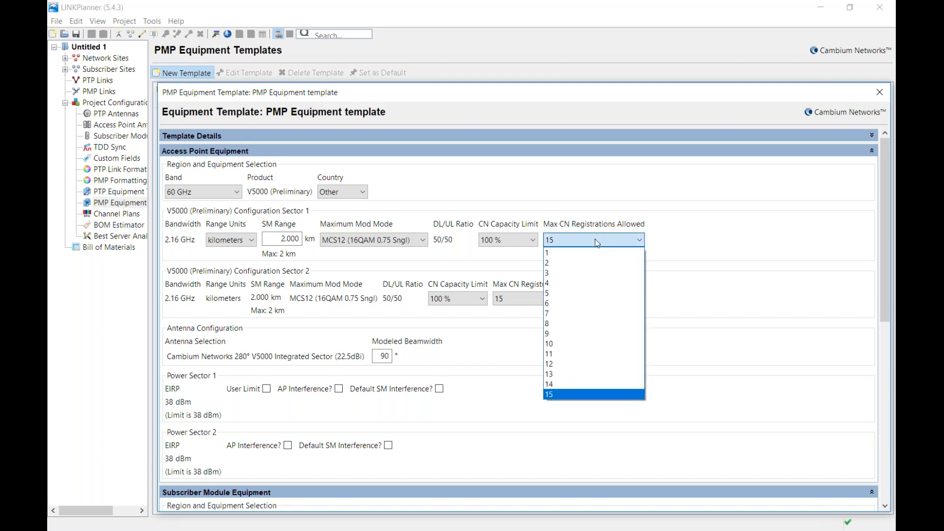
{"action": "left_click", "coordinate": [604, 389]}
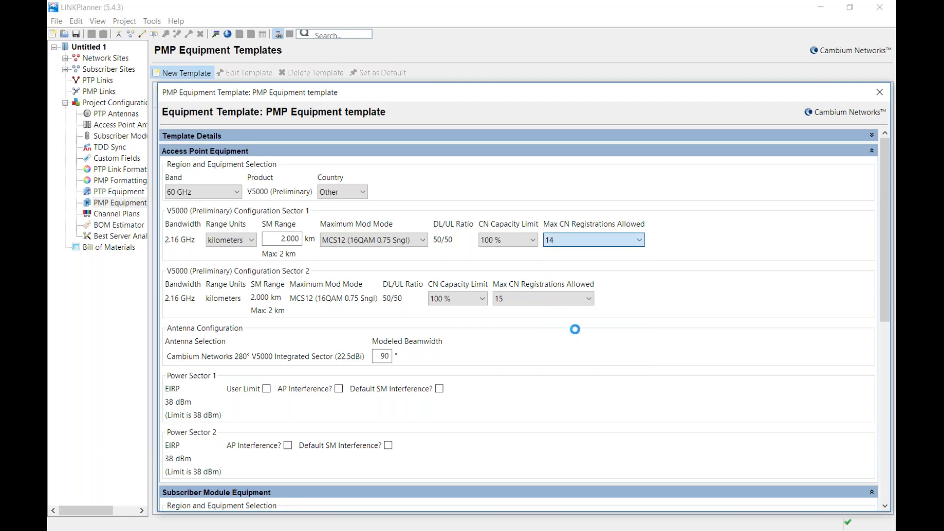
{"action": "left_click", "coordinate": [561, 299]}
{"action": "left_click", "coordinate": [561, 299]}
{"action": "left_click", "coordinate": [560, 298]}
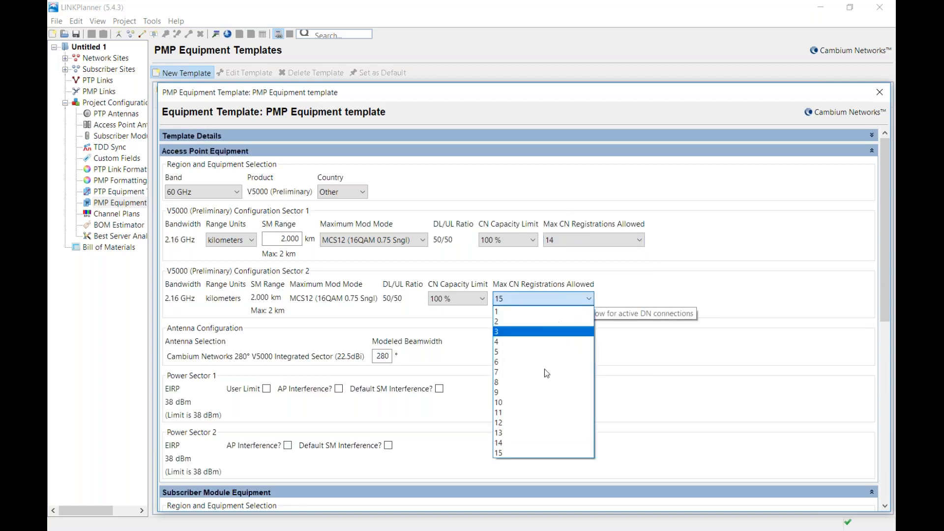
{"action": "left_click", "coordinate": [525, 444]}
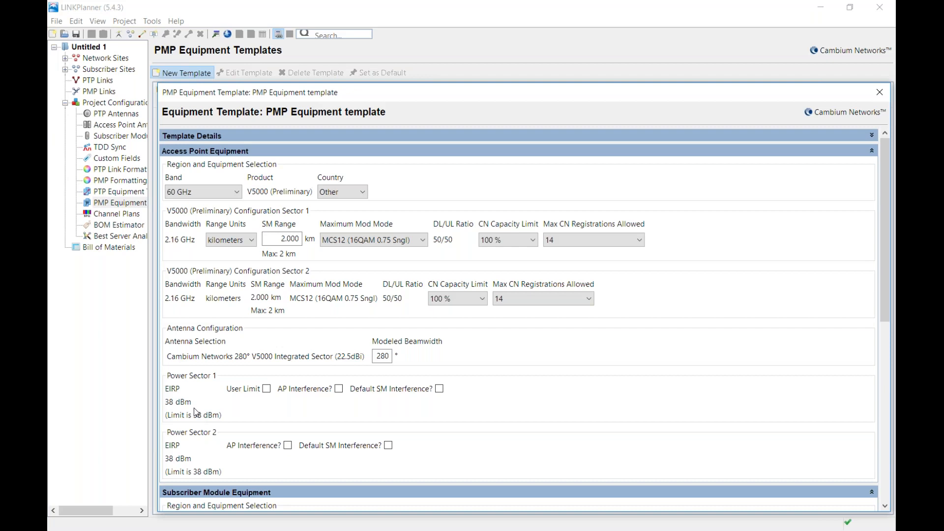
Step: Try a 30 dBm user limit on the sector 1 EIRP and remove it again
{"action": "left_click", "coordinate": [266, 390]}
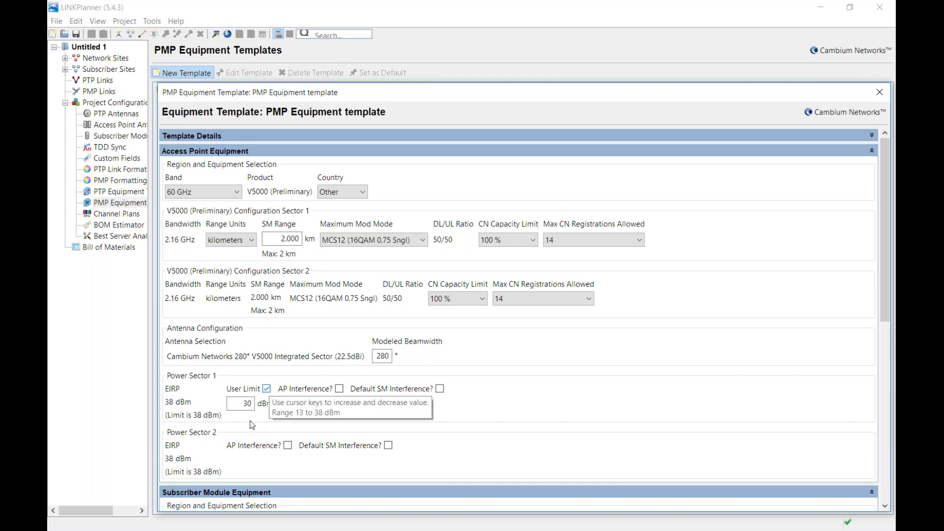
{"action": "left_click", "coordinate": [267, 389]}
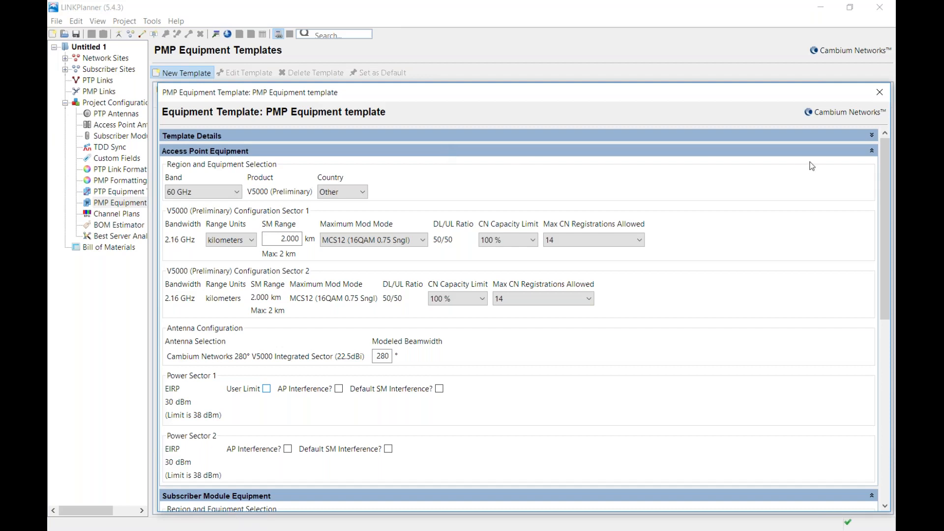
Step: Collapse the Access Point Equipment section to reach the template's subscriber module settings
{"action": "left_click", "coordinate": [873, 151]}
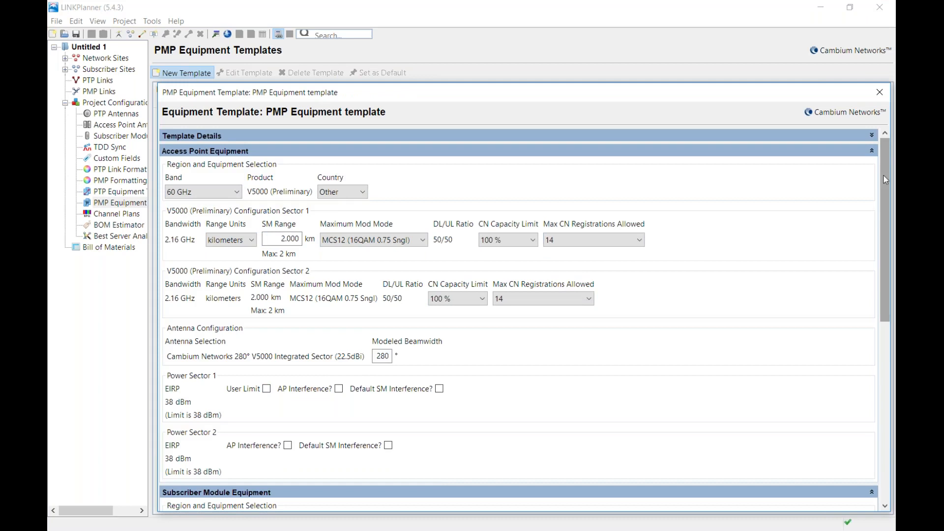
{"action": "left_click", "coordinate": [872, 151]}
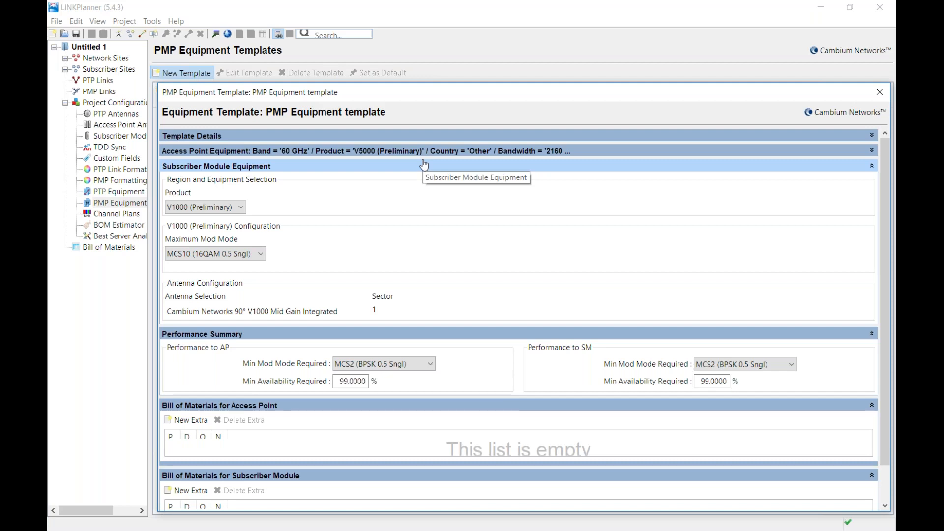
Step: Keep V1000 (Preliminary) as the subscriber module and set Min Mod Mode Required to MCS8 (QPSK 0.75 Sngl) for both AP and SM performance
{"action": "left_click", "coordinate": [242, 208]}
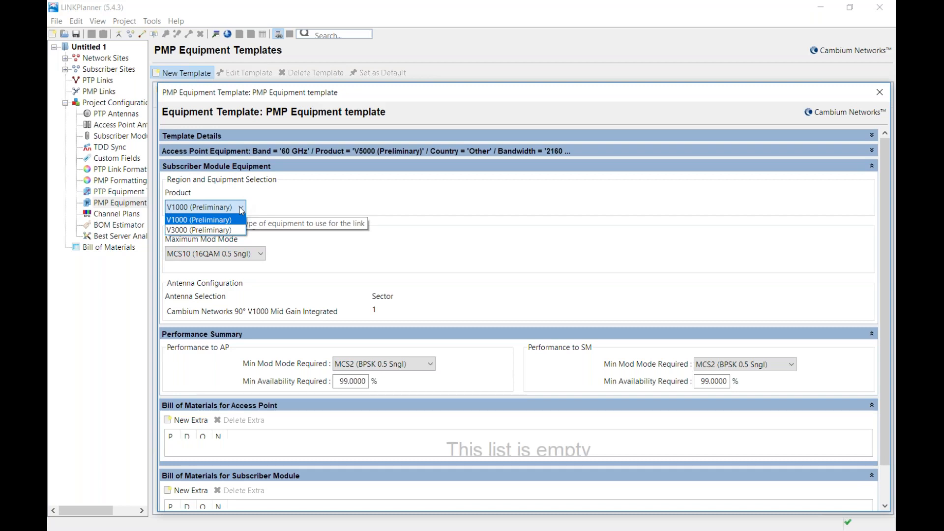
{"action": "left_click", "coordinate": [242, 211]}
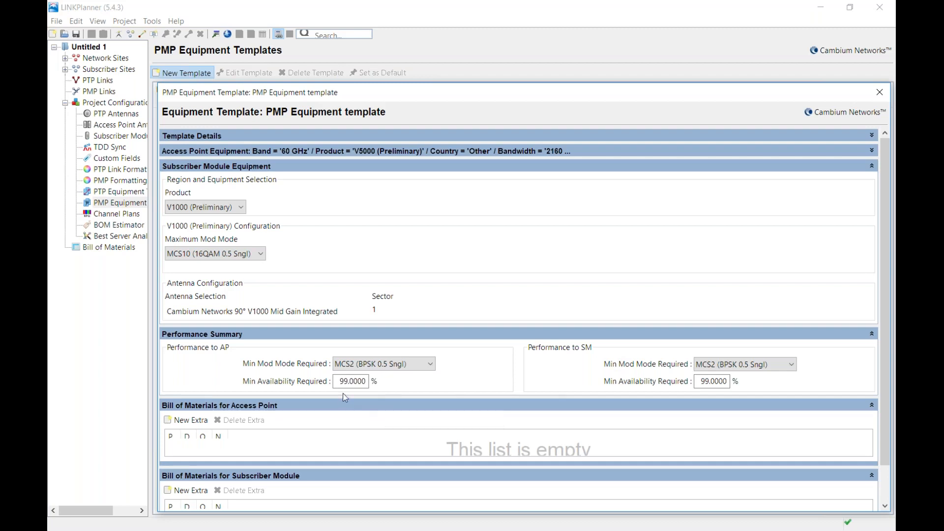
{"action": "left_click", "coordinate": [419, 365]}
{"action": "left_click", "coordinate": [410, 427]}
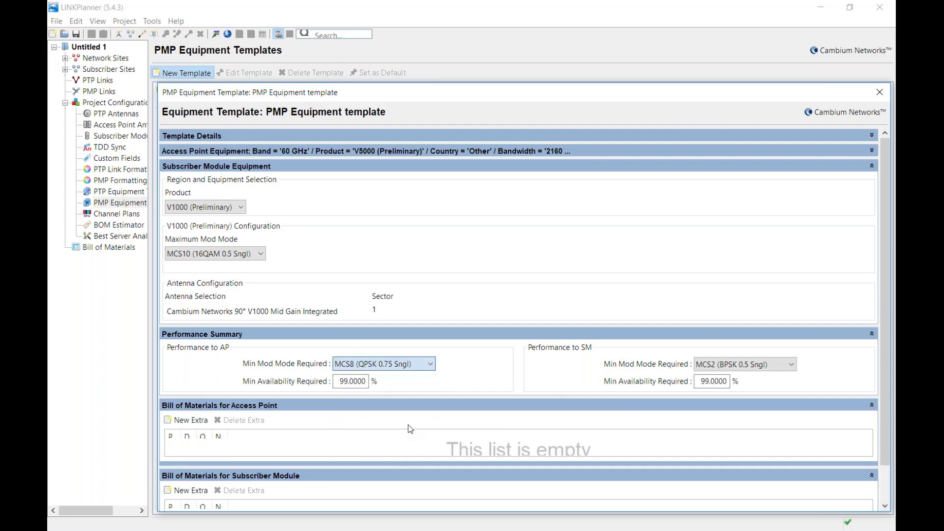
{"action": "left_click", "coordinate": [783, 368]}
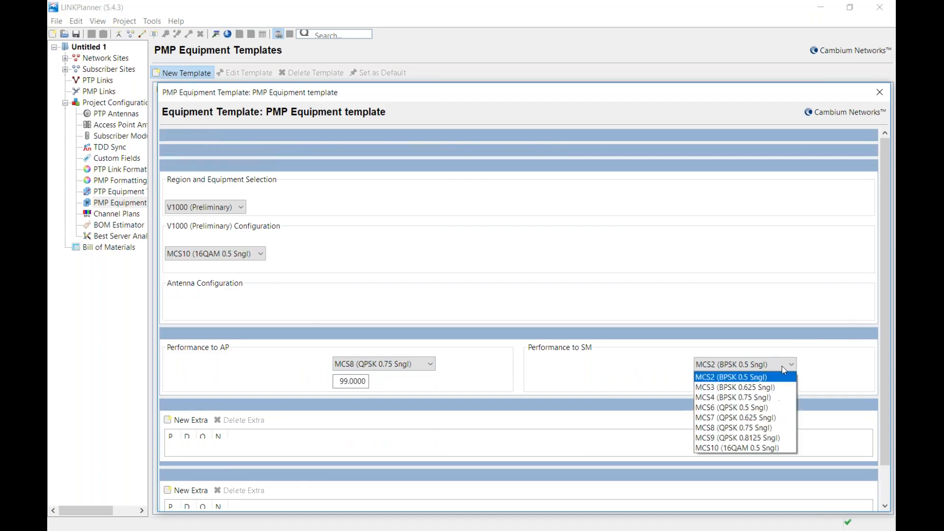
{"action": "left_click", "coordinate": [761, 433]}
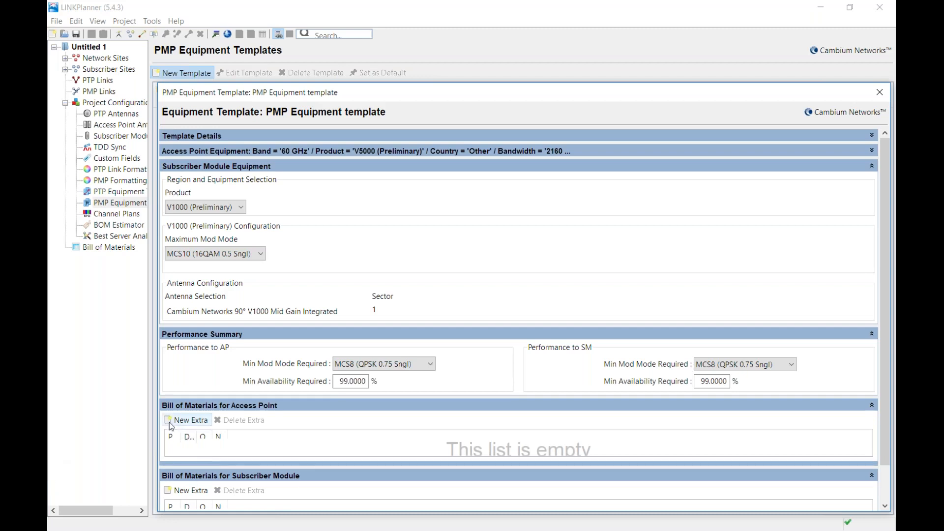
Step: Add the 10G SFP+ MMF SR Transceiver (SFP-10G-SR) to the access point bill of materials and close the equipment template
{"action": "left_click", "coordinate": [186, 421]}
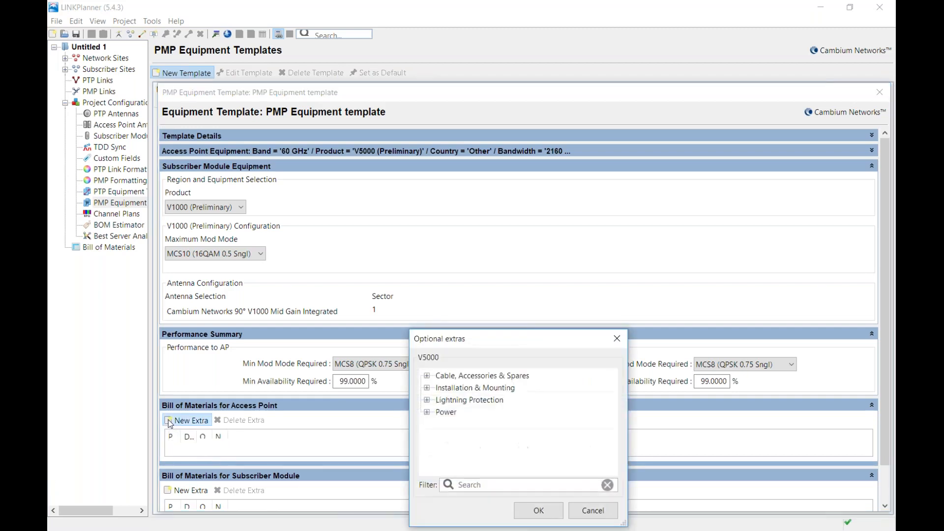
{"action": "left_click", "coordinate": [427, 376]}
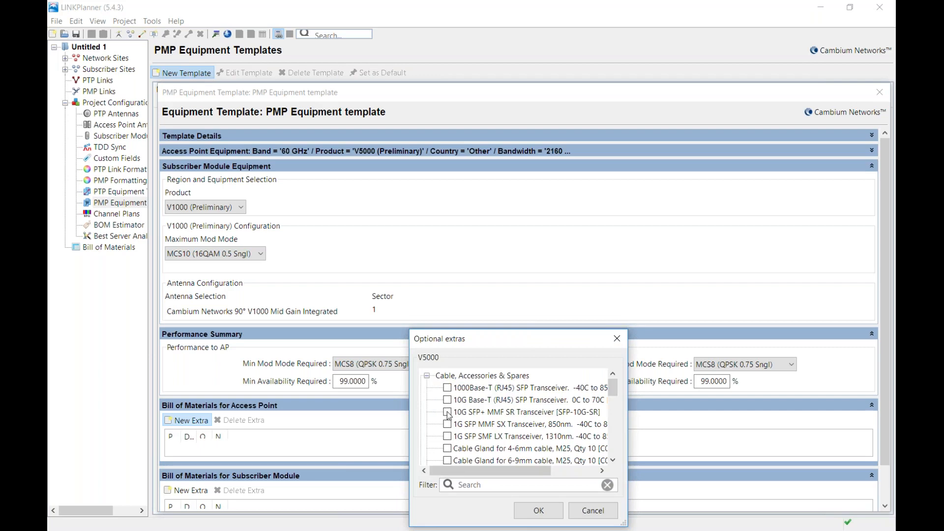
{"action": "left_click", "coordinate": [538, 511]}
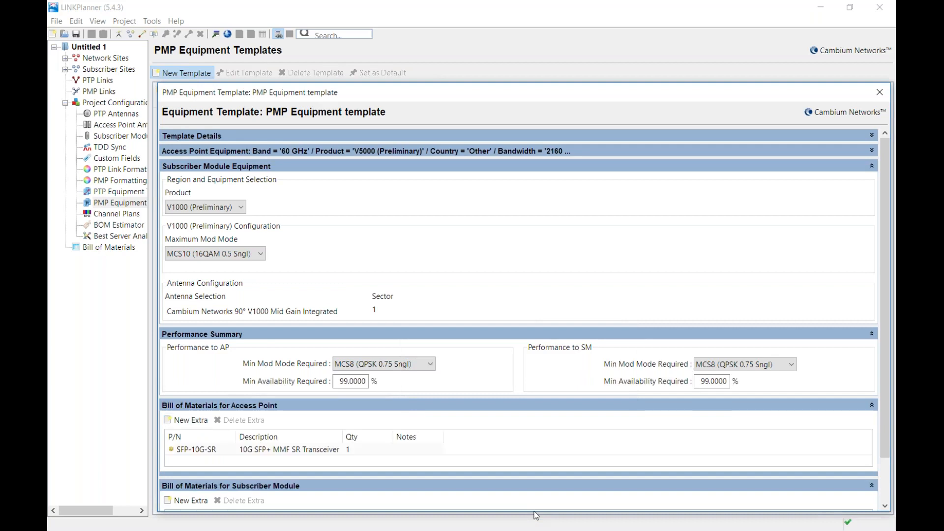
{"action": "left_click", "coordinate": [880, 93]}
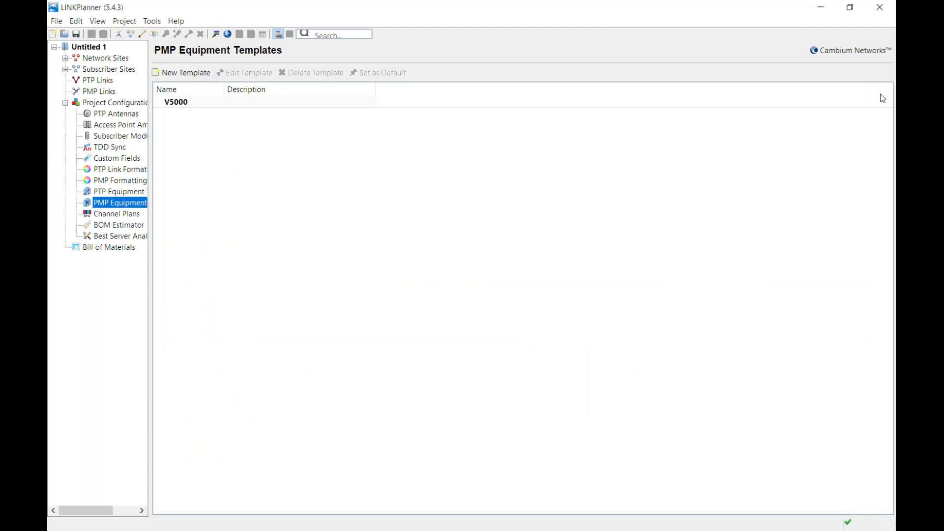
Step: Create hubs at all six network sites using the V5000 template, with 1 AP per hub and a 0.2 km SM range
{"action": "left_click", "coordinate": [155, 38]}
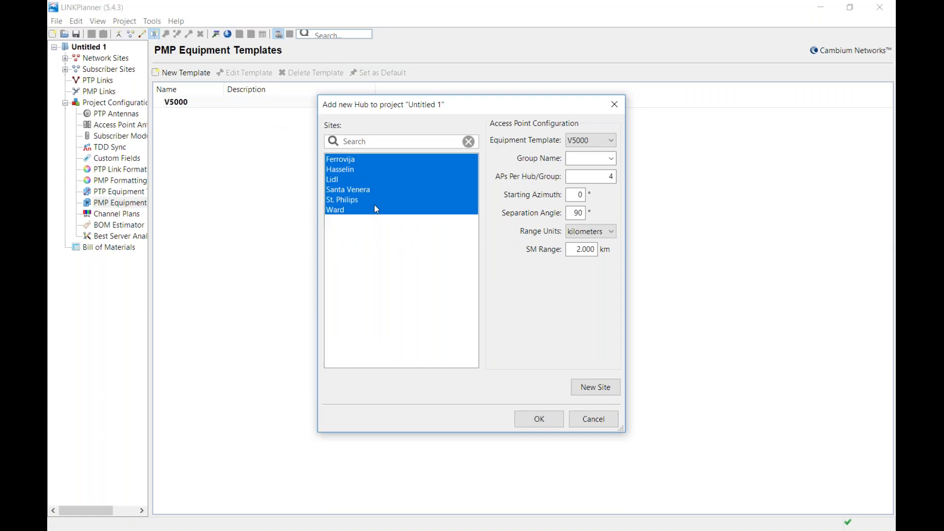
{"action": "left_click", "coordinate": [364, 181], "text": "ctrl"}
{"action": "left_click", "coordinate": [361, 191], "text": "ctrl"}
{"action": "left_click", "coordinate": [359, 189], "text": "ctrl"}
{"action": "left_click", "coordinate": [360, 181], "text": "ctrl"}
{"action": "left_click", "coordinate": [610, 176]}
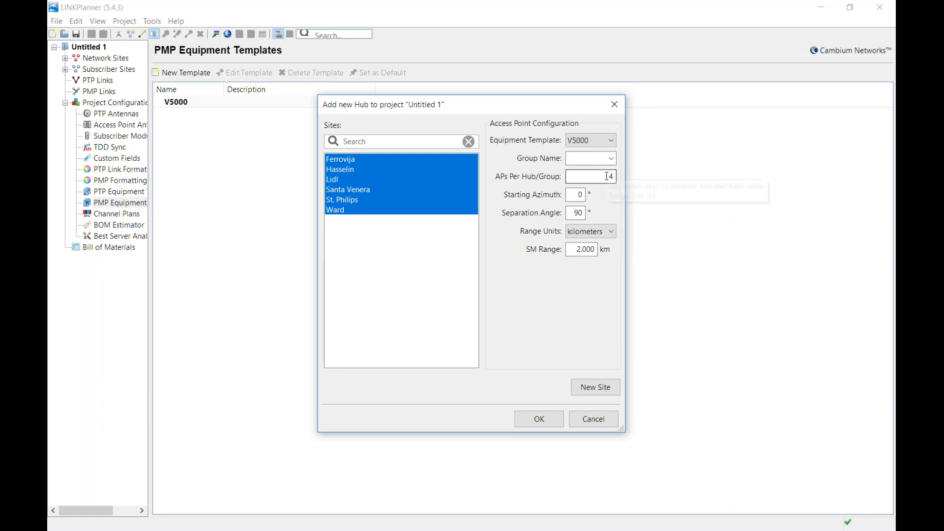
{"action": "type", "text": "1"}
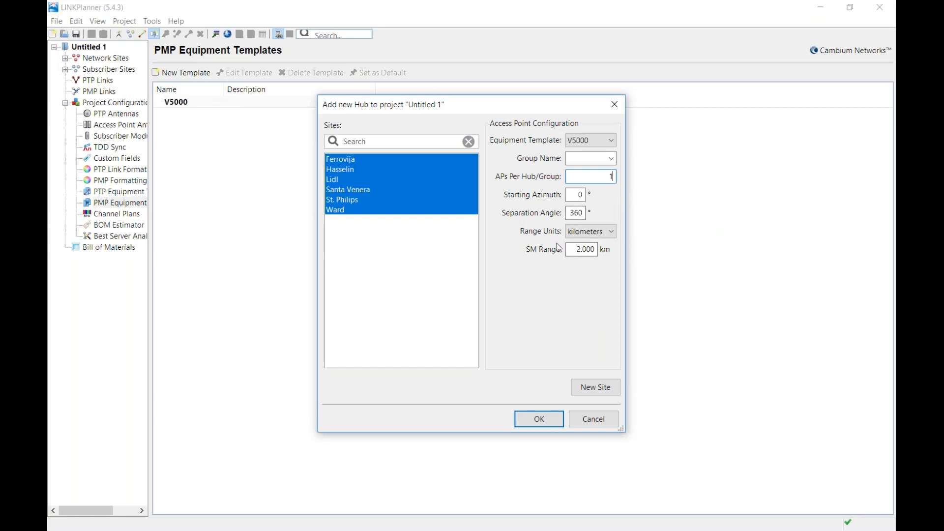
{"action": "double_click", "coordinate": [574, 248]}
{"action": "type", "text": "0.2"}
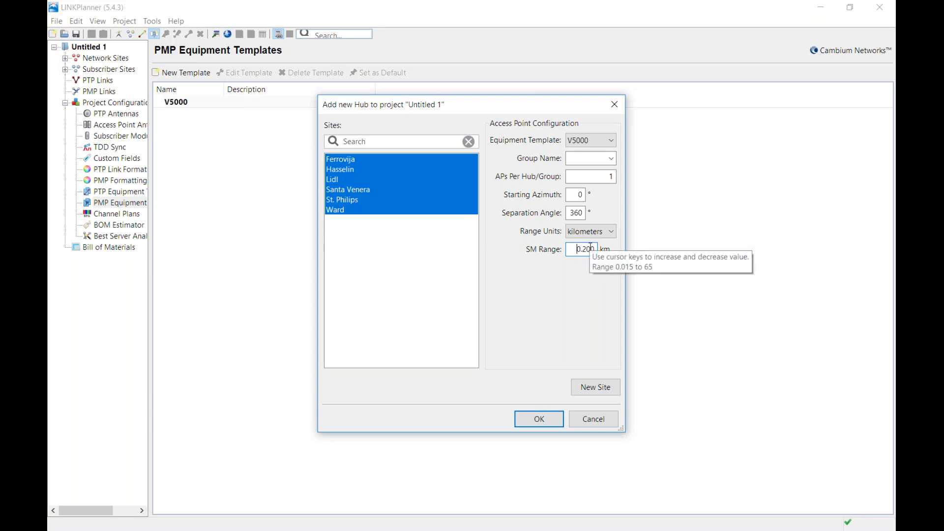
{"action": "left_click", "coordinate": [542, 424]}
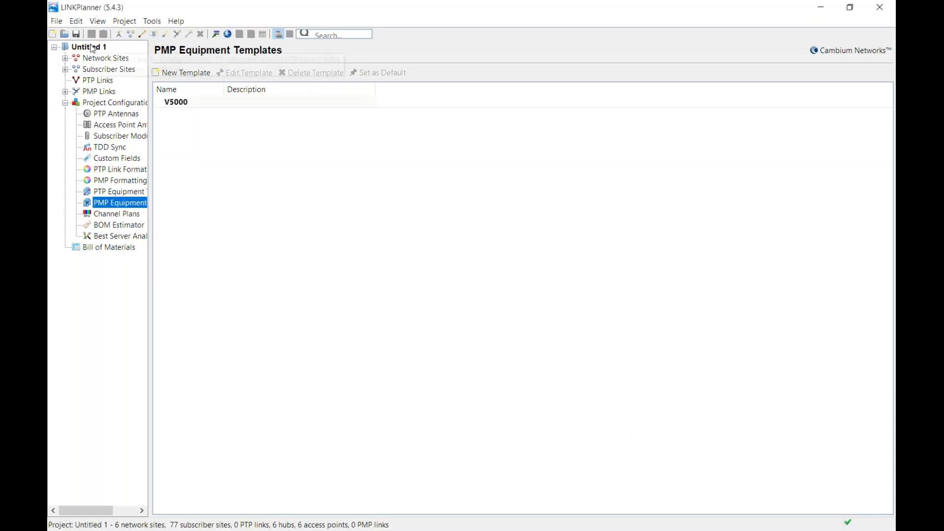
Step: Show the project map and rotate the Ferrovija access point's sector to an azimuth of about 140°
{"action": "left_click", "coordinate": [93, 50]}
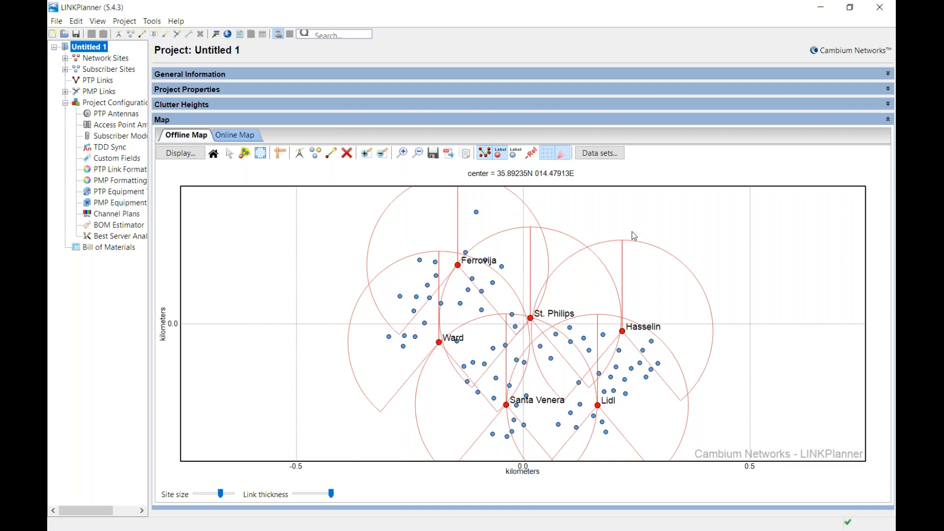
{"action": "scroll", "coordinate": [633, 232], "scroll_direction": "down", "scroll_amount": 1}
{"action": "left_click", "coordinate": [516, 201]}
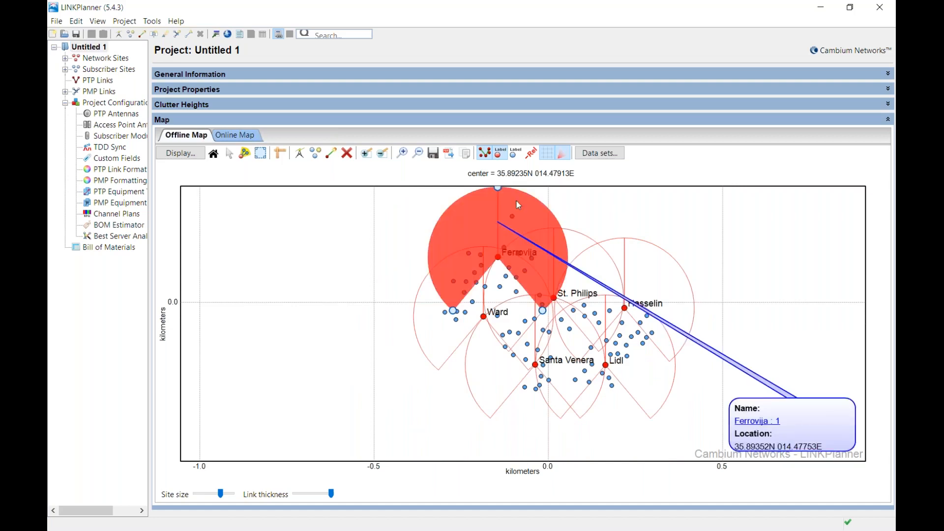
{"action": "mouse_move", "coordinate": [498, 188]}
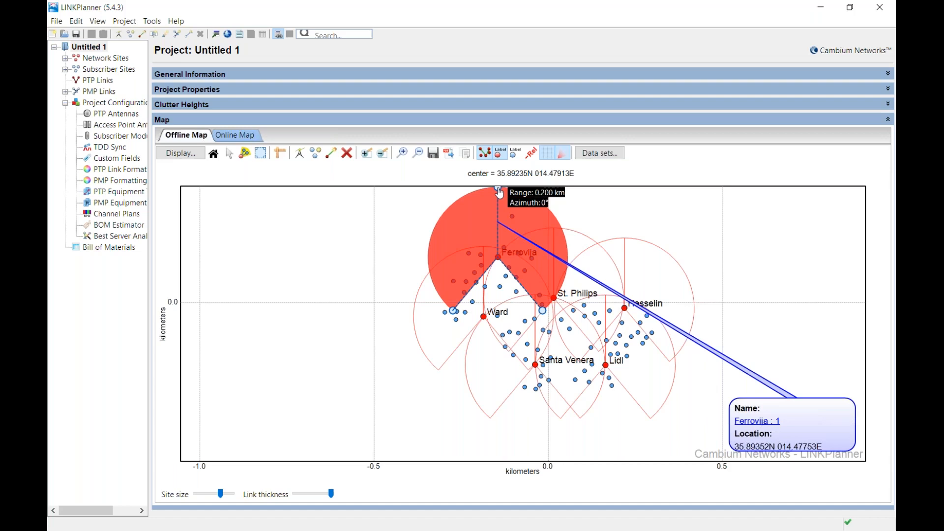
{"action": "left_click_drag", "start_coordinate": [500, 193], "coordinate": [541, 310]}
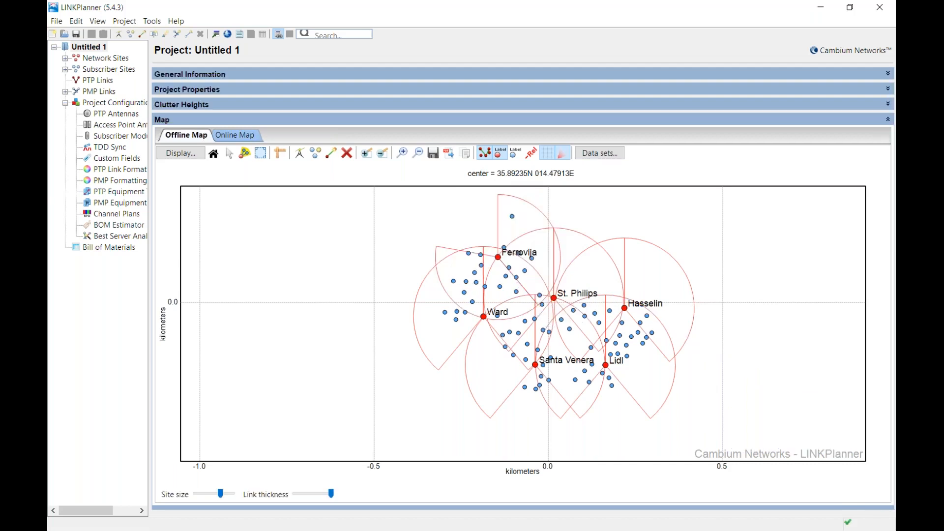
Step: Rotate the Hasselin sector to an azimuth of about 210° and the Lidl sector to about 300° on the map
{"action": "left_click", "coordinate": [638, 266]}
{"action": "left_click_drag", "start_coordinate": [625, 239], "coordinate": [590, 372]}
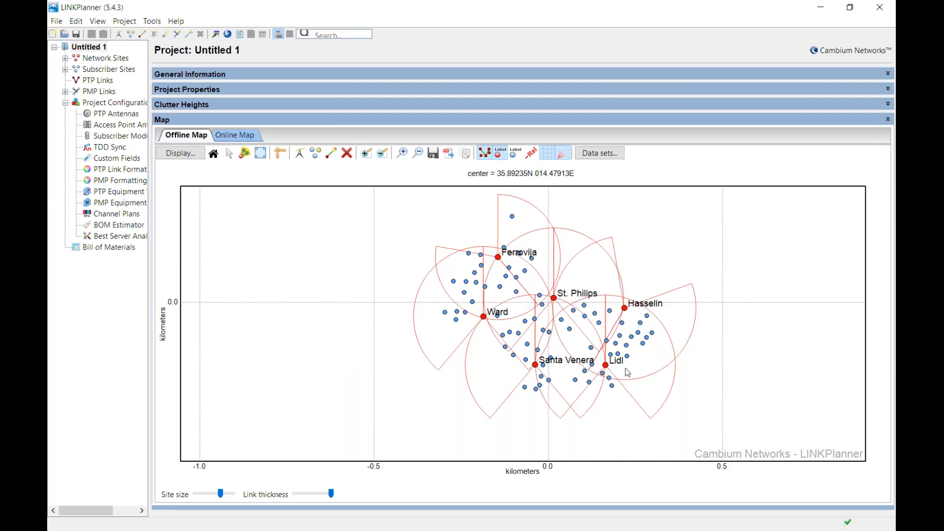
{"action": "left_click", "coordinate": [657, 385]}
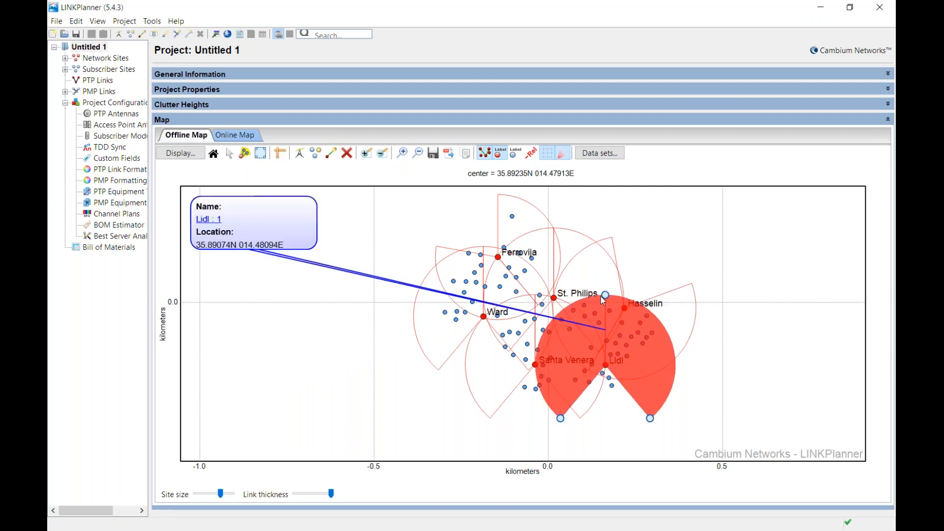
{"action": "left_click_drag", "start_coordinate": [605, 295], "coordinate": [541, 333]}
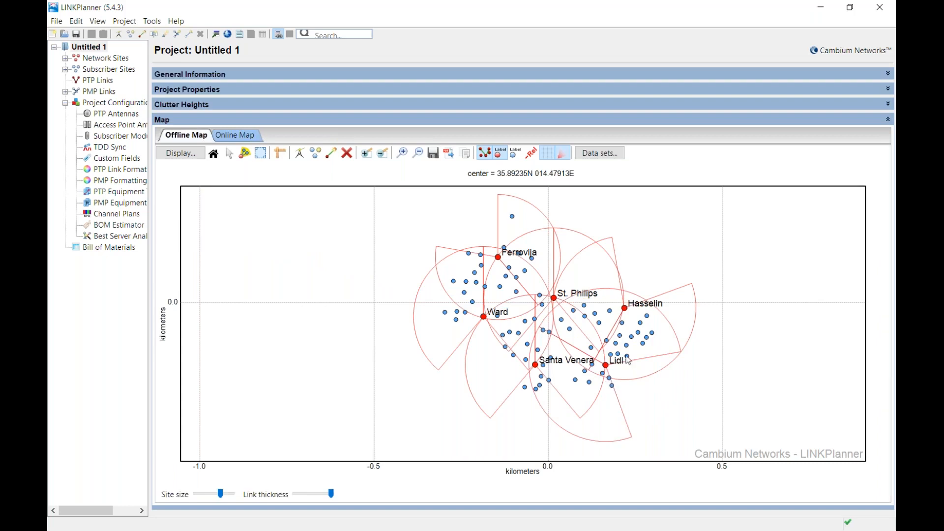
Step: Open the access point list of the PMP links and set the Santa Venera antenna azimuth to 65°
{"action": "left_click", "coordinate": [98, 92]}
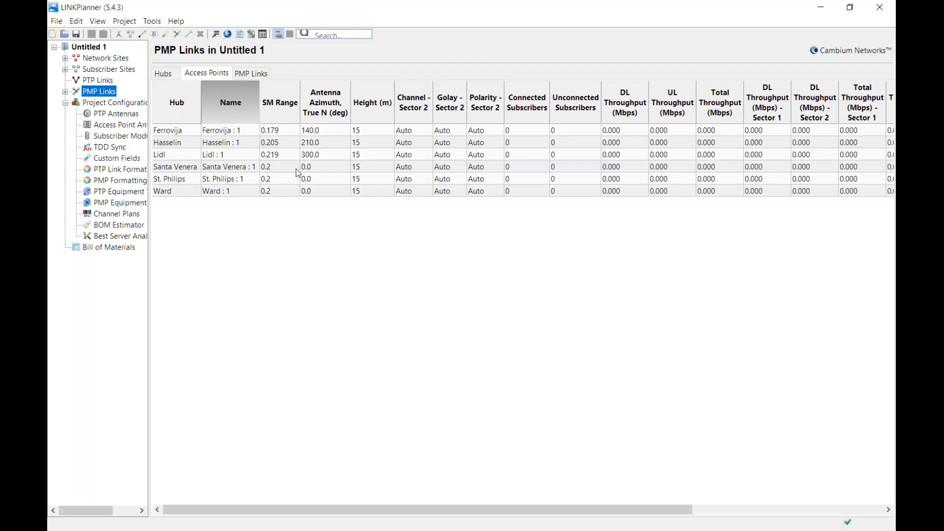
{"action": "left_click", "coordinate": [334, 169]}
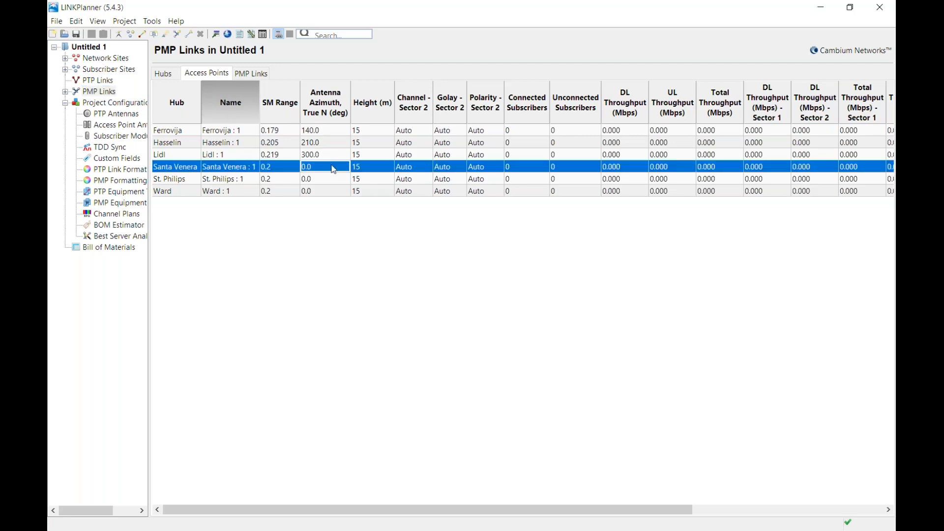
{"action": "right_click", "coordinate": [334, 169]}
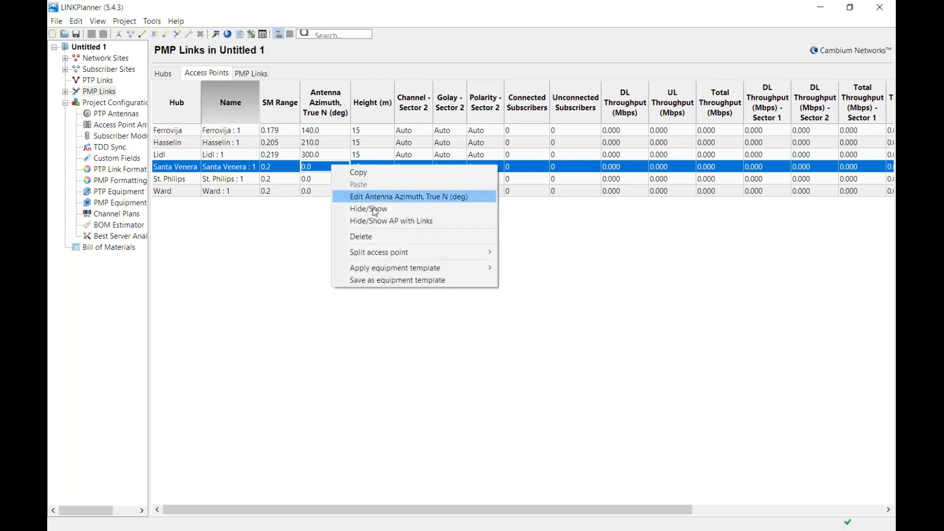
{"action": "left_click", "coordinate": [377, 195]}
{"action": "type", "text": "65"}
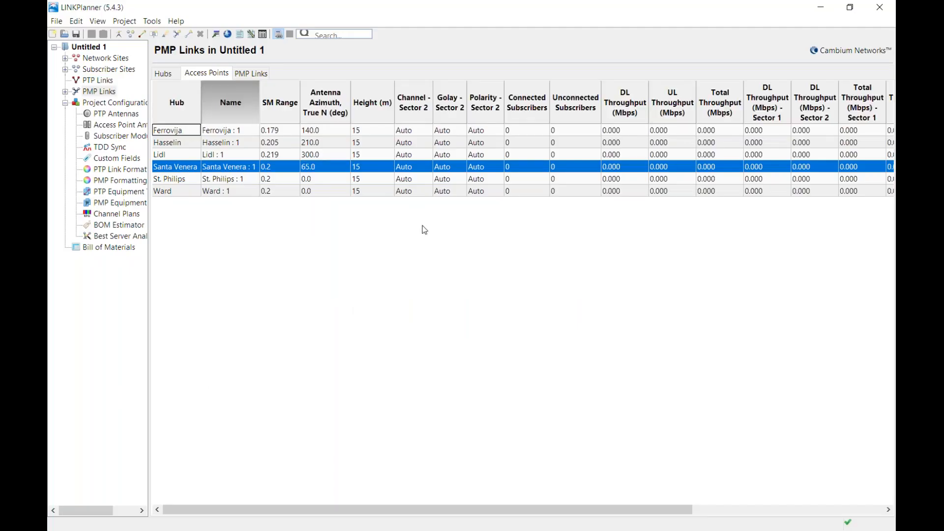
Step: Set the antenna azimuth of the St. Philips access point to 200° and of the Ward access point to 25°
{"action": "right_click", "coordinate": [317, 180]}
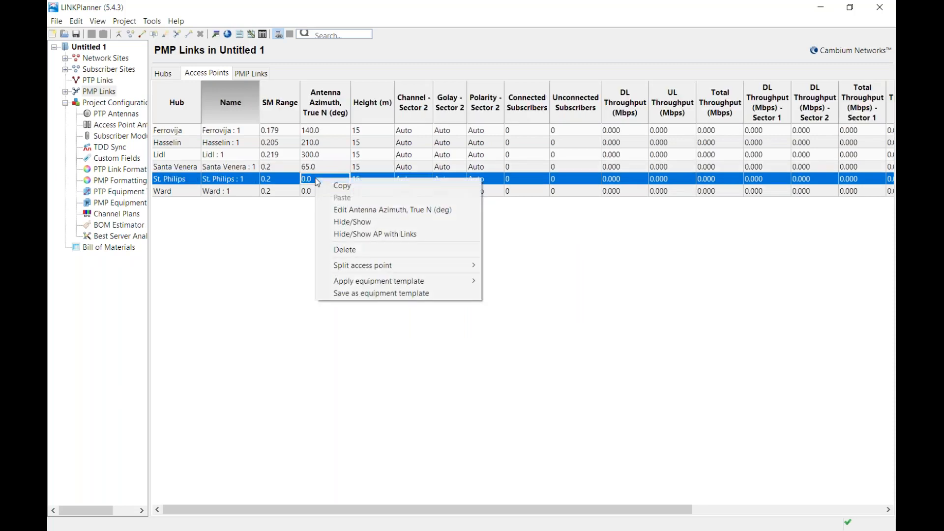
{"action": "left_click", "coordinate": [345, 211]}
{"action": "type", "text": "200"}
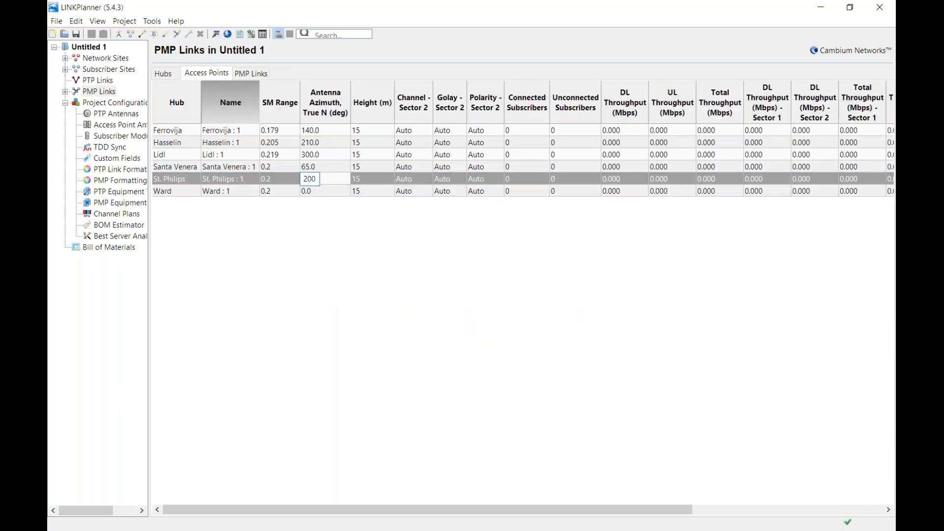
{"action": "left_click", "coordinate": [335, 193]}
{"action": "right_click", "coordinate": [334, 192]}
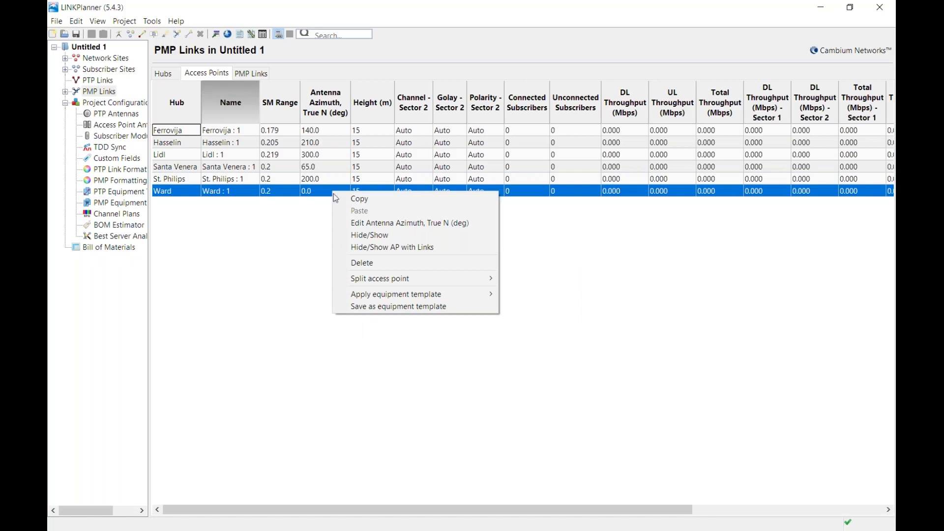
{"action": "left_click", "coordinate": [363, 223]}
{"action": "type", "text": "25"}
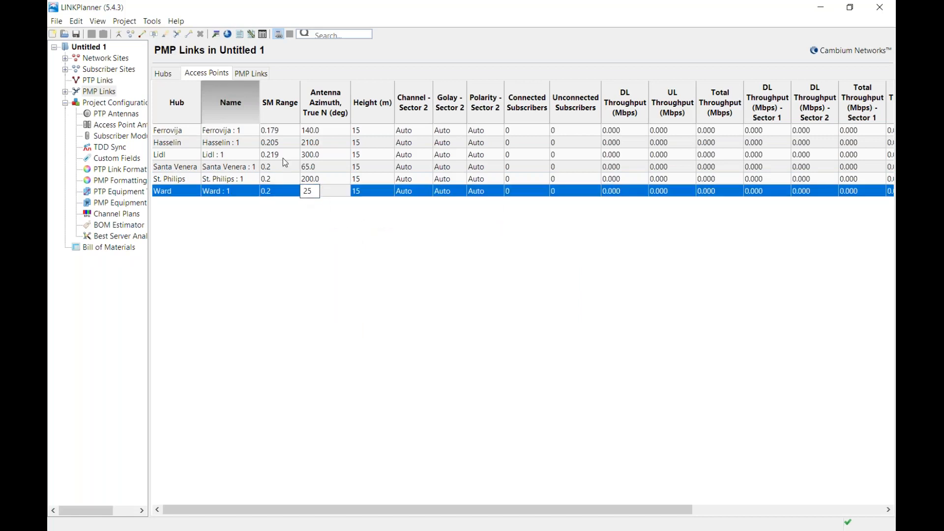
{"action": "left_click", "coordinate": [281, 132]}
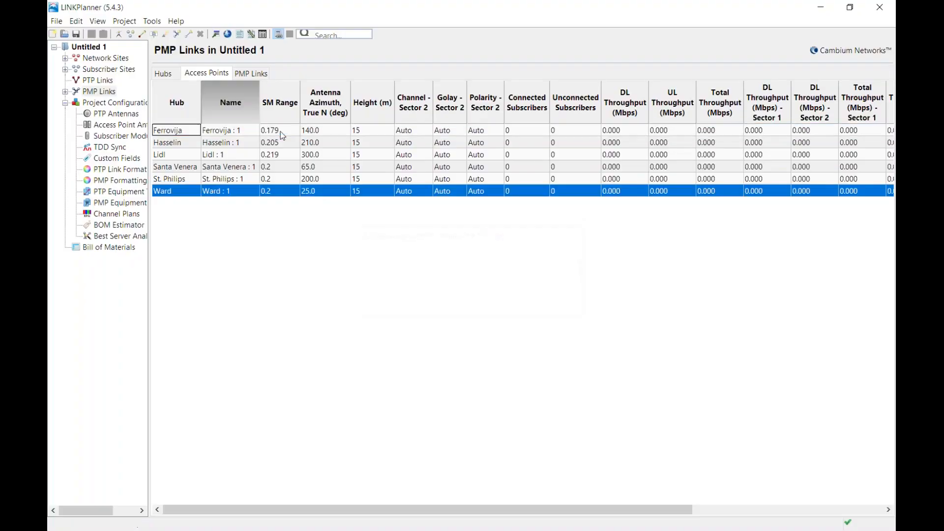
Step: Set the SM Range of the Ferrovija, Hasselin and Lidl access points to 0.2 km together
{"action": "left_click_drag", "start_coordinate": [282, 129], "coordinate": [284, 155]}
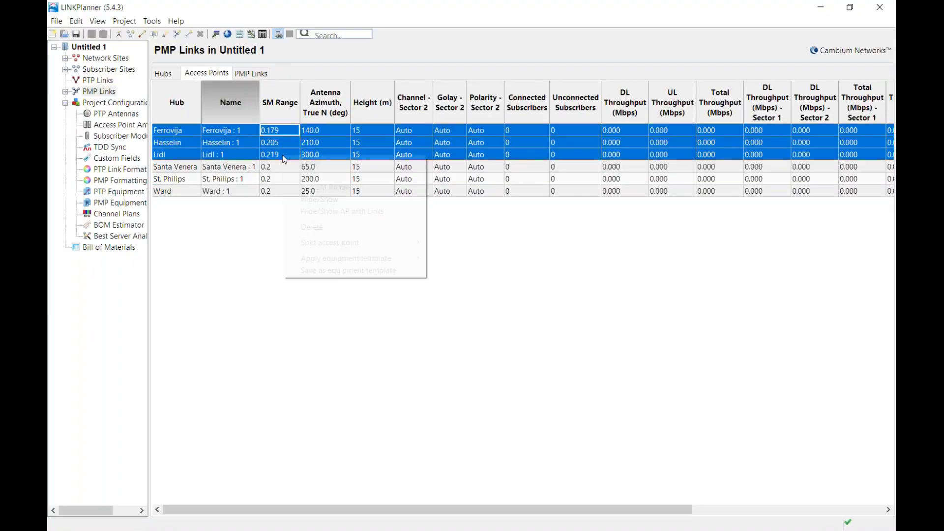
{"action": "right_click", "coordinate": [284, 156]}
{"action": "left_click", "coordinate": [332, 187]}
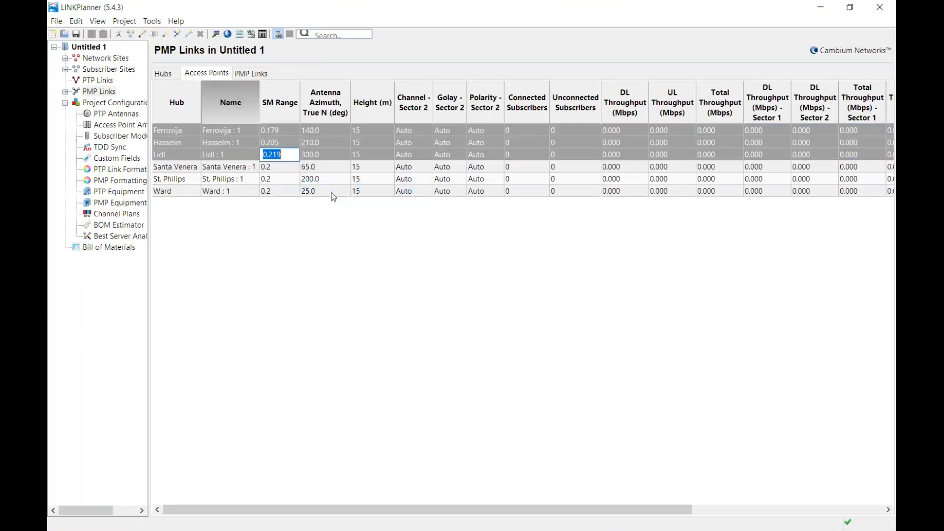
{"action": "type", "text": "0.2"}
{"action": "key", "text": "Return"}
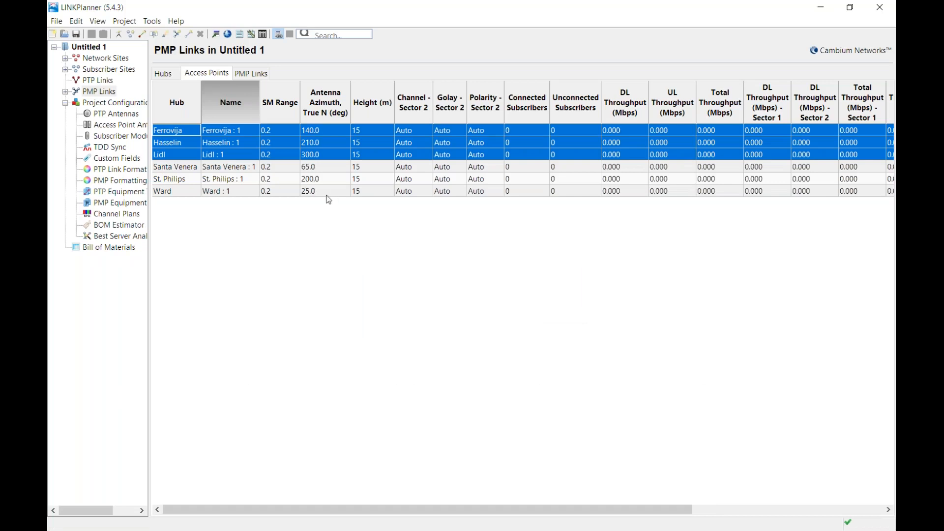
Step: Open Best Server Analysis and set the target SM mode to MCS8 (QPSK 0.75 Sngl) with a 2.0 dB fade margin
{"action": "left_click", "coordinate": [99, 49]}
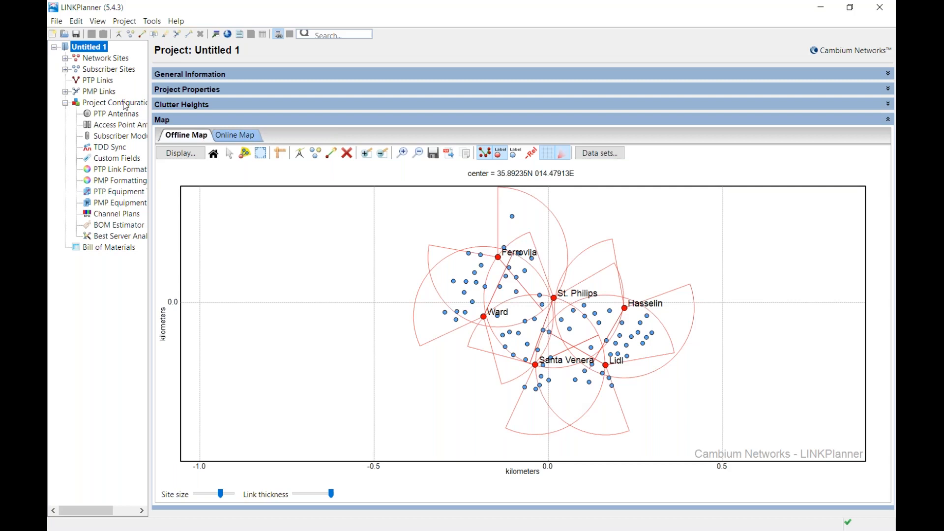
{"action": "left_click", "coordinate": [115, 237]}
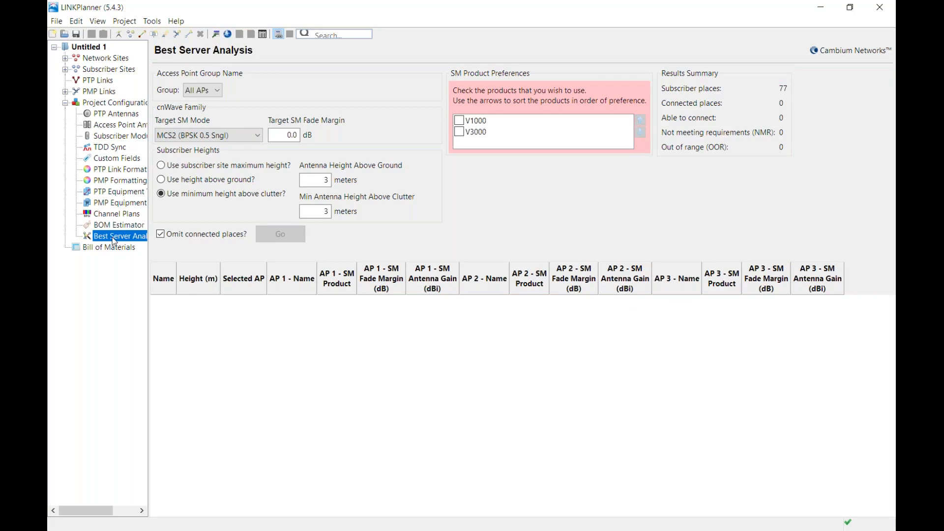
{"action": "left_click", "coordinate": [245, 138]}
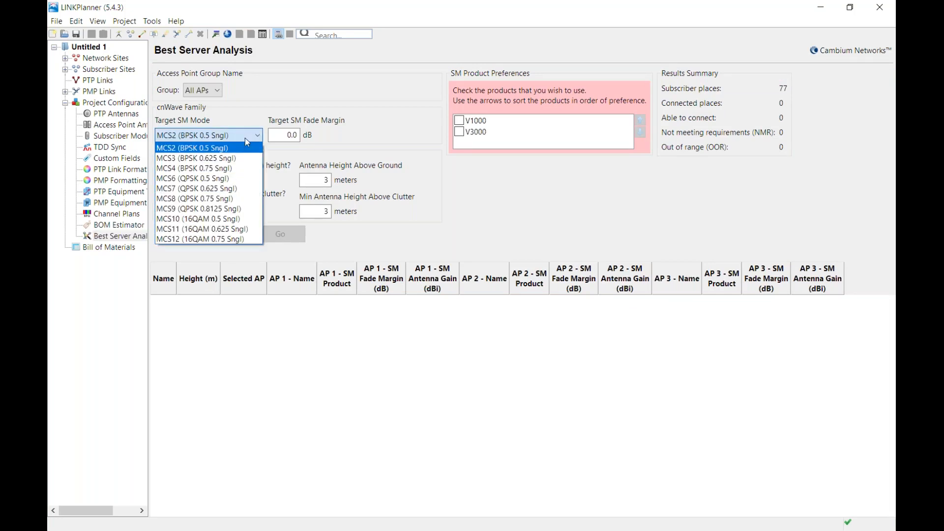
{"action": "left_click", "coordinate": [243, 201]}
{"action": "double_click", "coordinate": [289, 136]}
{"action": "type", "text": "2"}
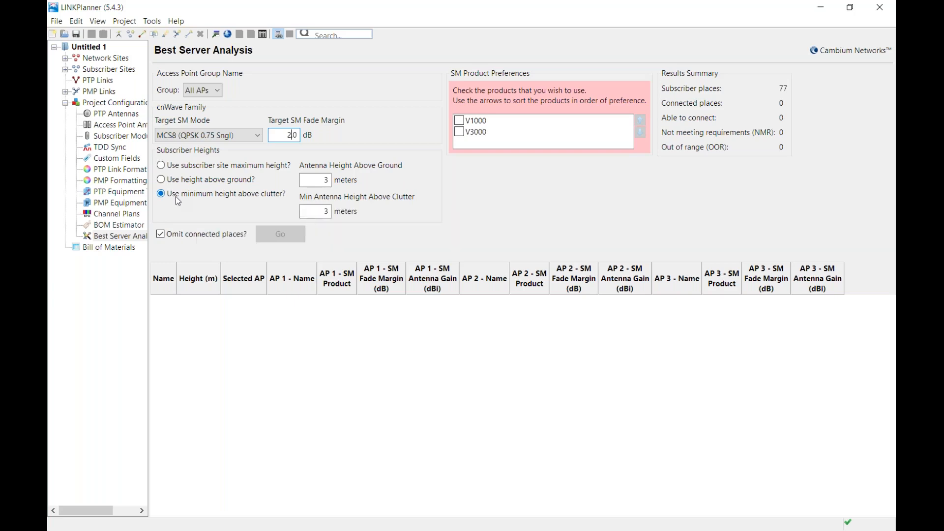
Step: Set the minimum antenna height above clutter to 1 meter and the antenna height above ground to 5 meters
{"action": "left_click", "coordinate": [330, 212]}
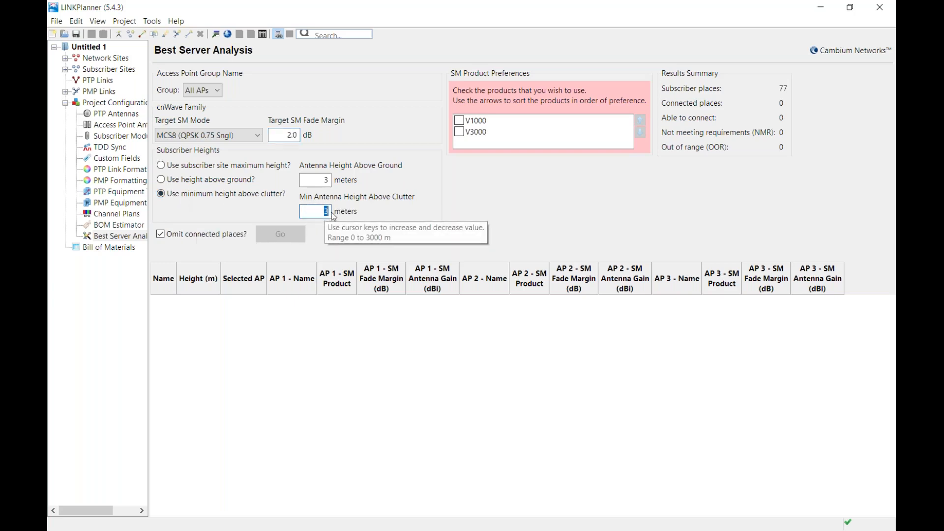
{"action": "type", "text": "1"}
{"action": "left_click", "coordinate": [331, 182]}
{"action": "type", "text": "5"}
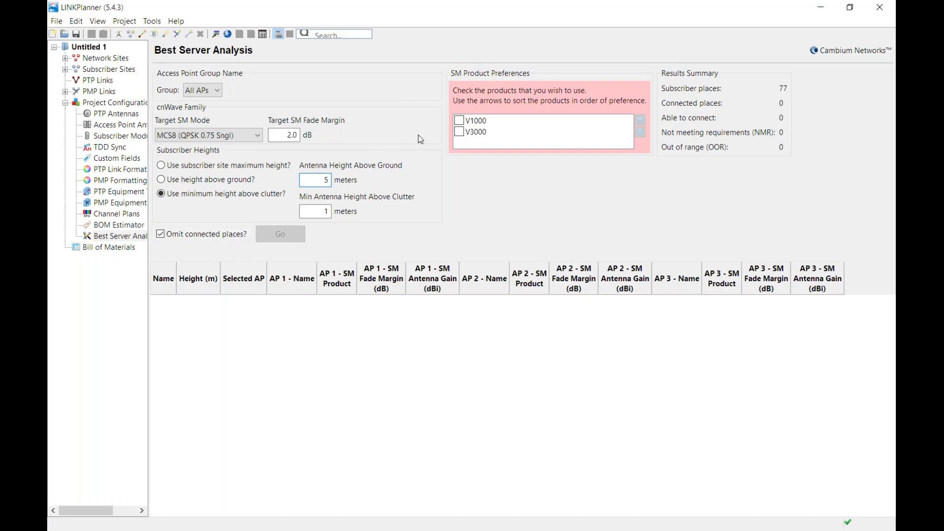
Step: Run the Best Server Analysis with V1000 and V3000 enabled as SM products, and create the resulting subscriber links
{"action": "left_click", "coordinate": [460, 121]}
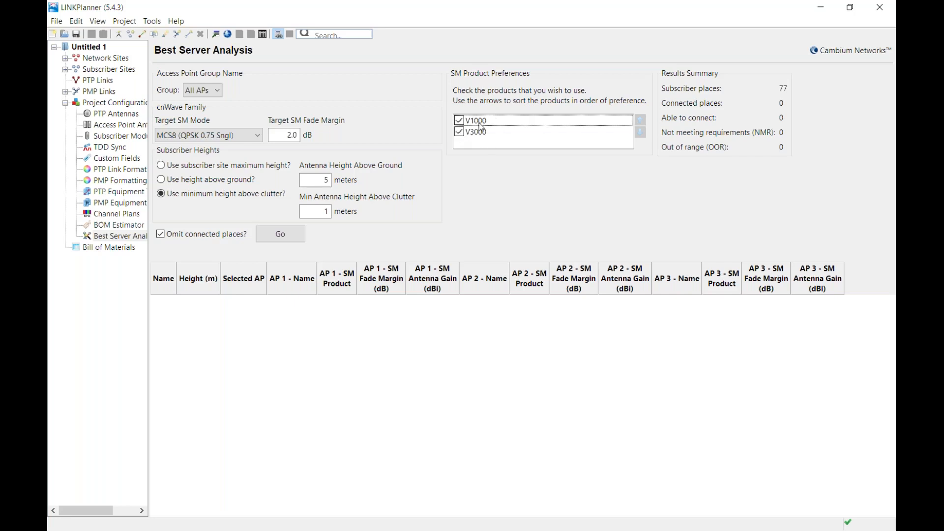
{"action": "left_click", "coordinate": [480, 136]}
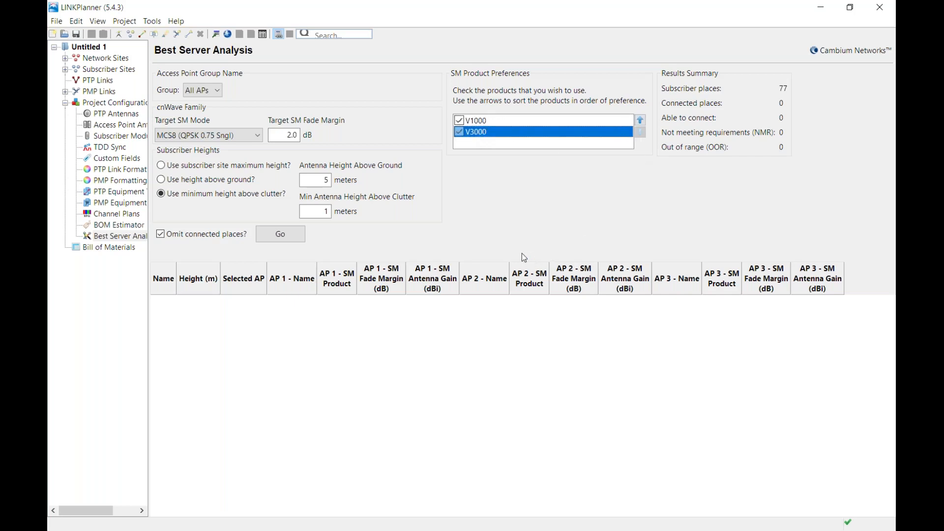
{"action": "left_click", "coordinate": [290, 238]}
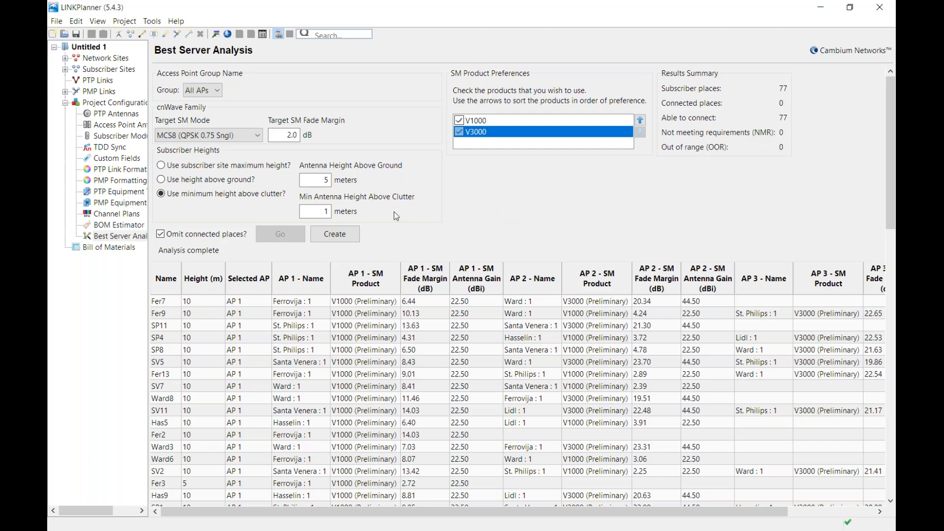
{"action": "left_click", "coordinate": [342, 239]}
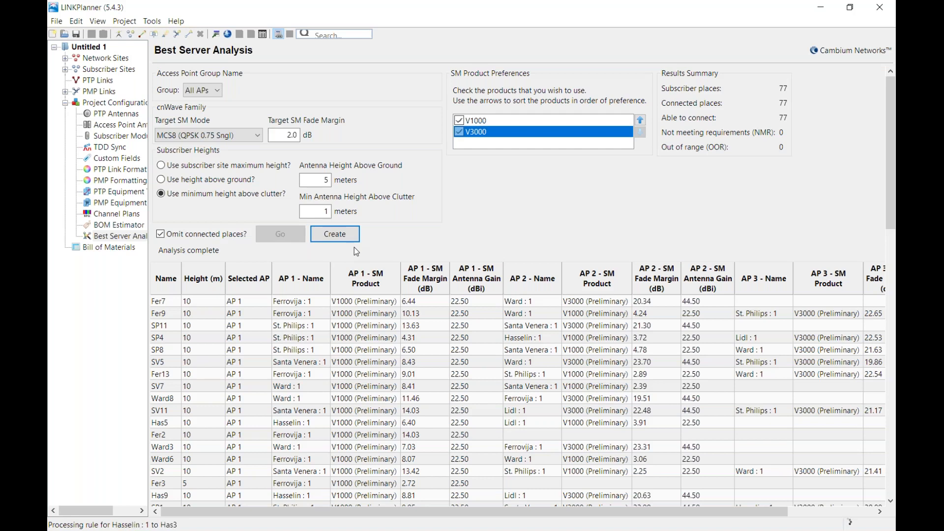
Step: View the connected subscribers on the project map, and open the Ferrovija : 1 access point with its equipment section collapsed
{"action": "left_click", "coordinate": [94, 47]}
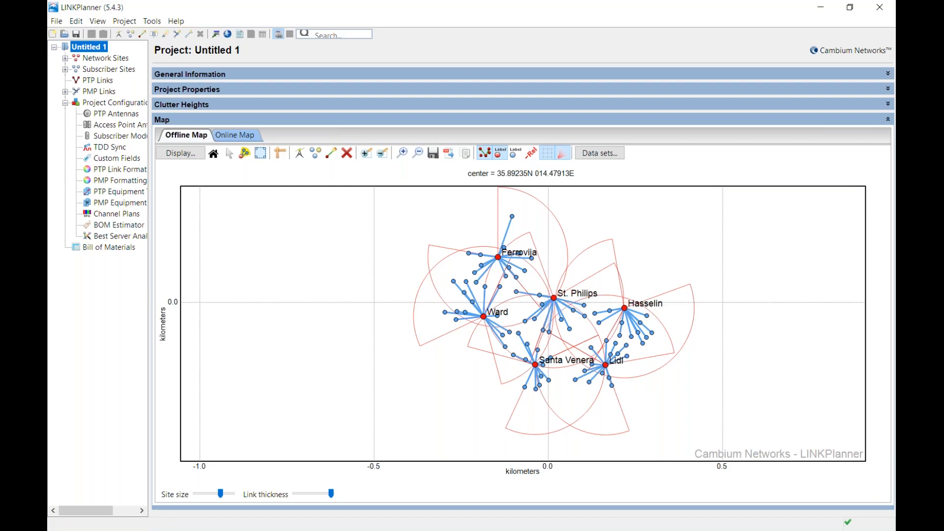
{"action": "left_click", "coordinate": [65, 91]}
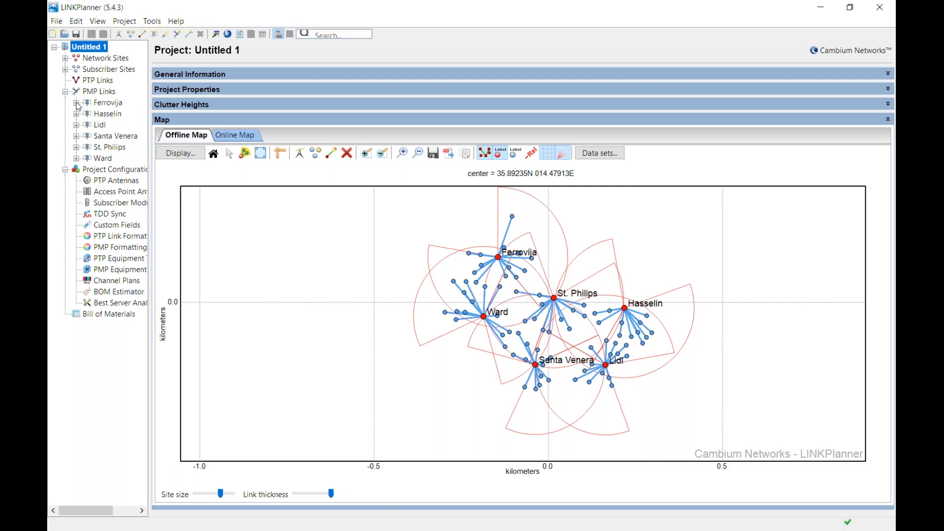
{"action": "left_click", "coordinate": [77, 104]}
{"action": "left_click", "coordinate": [124, 114]}
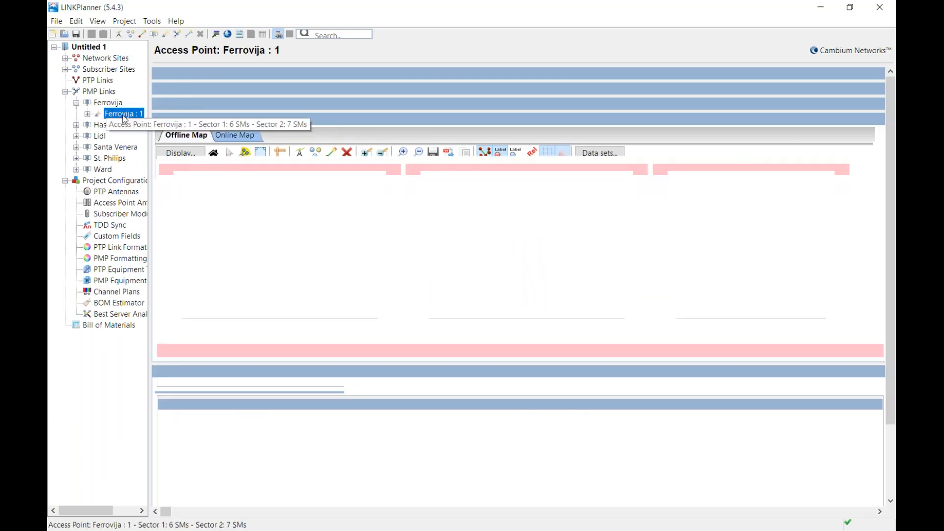
{"action": "left_click", "coordinate": [361, 90]}
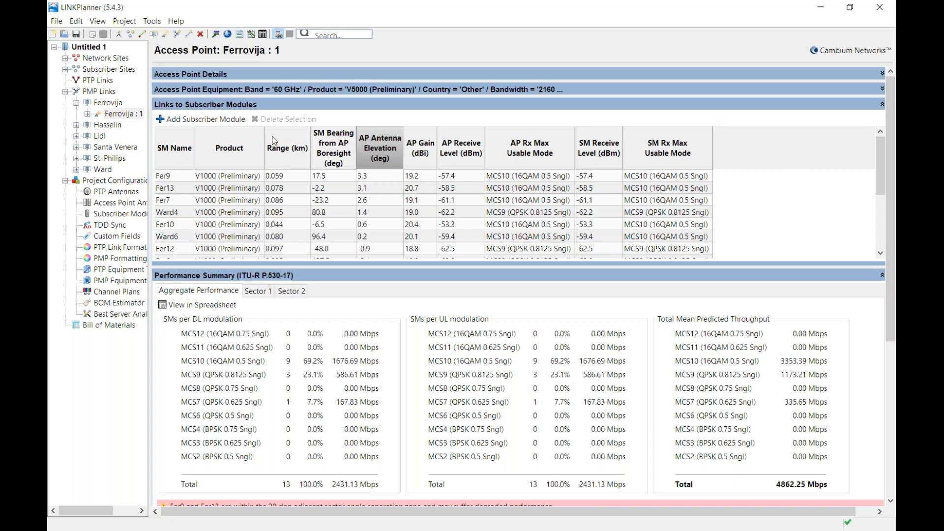
Step: Add the SM Sector column to the displayed columns of the Links to Subscriber Modules table
{"action": "right_click", "coordinate": [273, 137]}
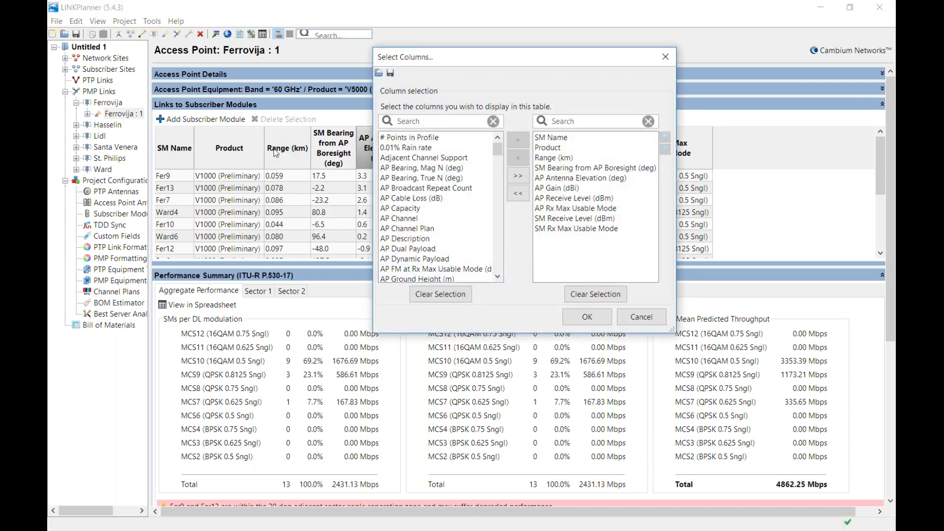
{"action": "left_click", "coordinate": [415, 122]}
{"action": "type", "text": "se"}
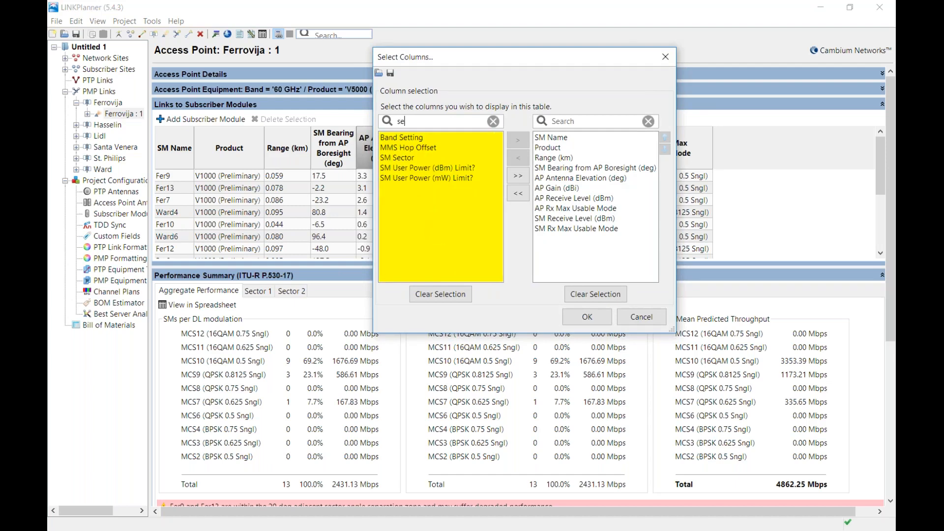
{"action": "type", "text": "c"}
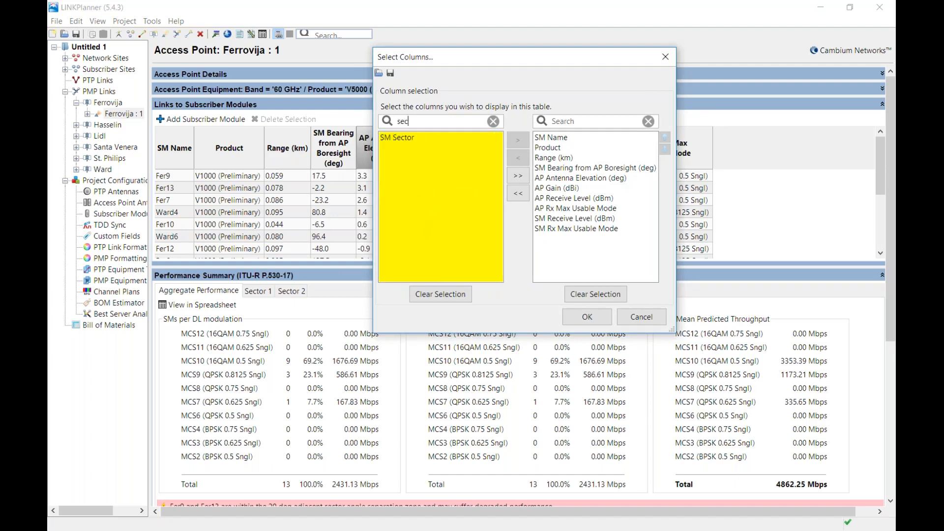
{"action": "left_click", "coordinate": [412, 137]}
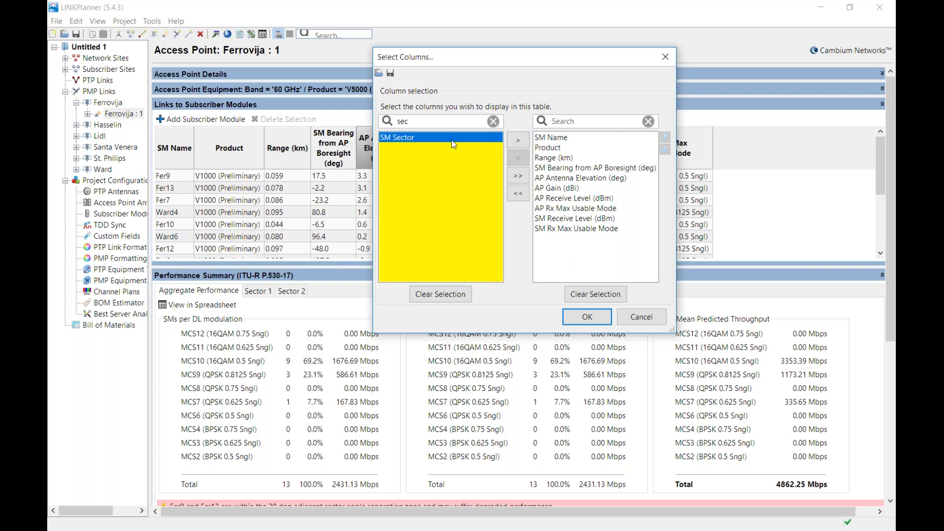
{"action": "left_click", "coordinate": [518, 141]}
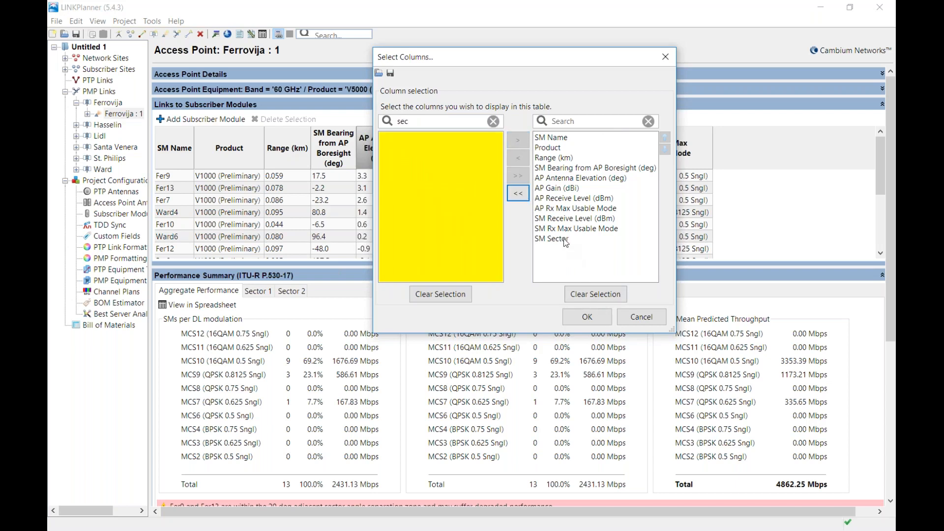
Step: Move the SM Sector column directly after Range (km) and apply the column selection
{"action": "left_click", "coordinate": [597, 238]}
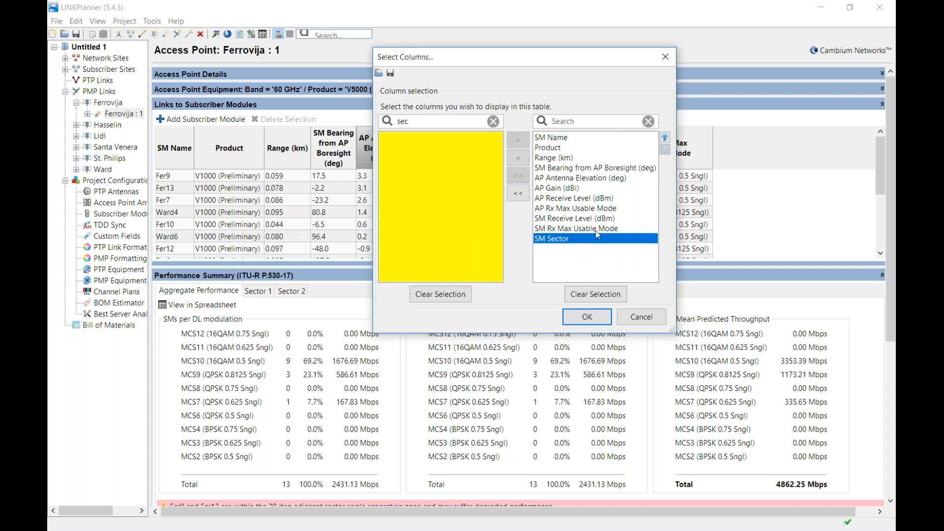
{"action": "left_click", "coordinate": [665, 137]}
{"action": "left_click", "coordinate": [665, 137]}
{"action": "left_click", "coordinate": [665, 137]}
{"action": "left_click", "coordinate": [665, 138]}
{"action": "left_click", "coordinate": [665, 138]}
{"action": "left_click", "coordinate": [665, 137]}
{"action": "left_click", "coordinate": [665, 137]}
{"action": "left_click", "coordinate": [590, 318]}
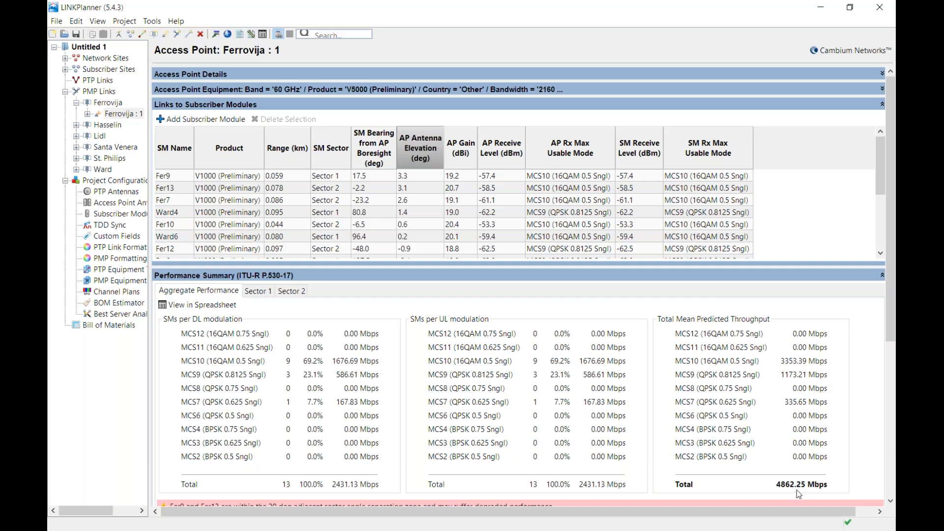
Step: Examine the Ferrovija : 1 performance summary for Sector 1, Sector 2 and in aggregate, then return to the project overview
{"action": "left_click", "coordinate": [267, 295]}
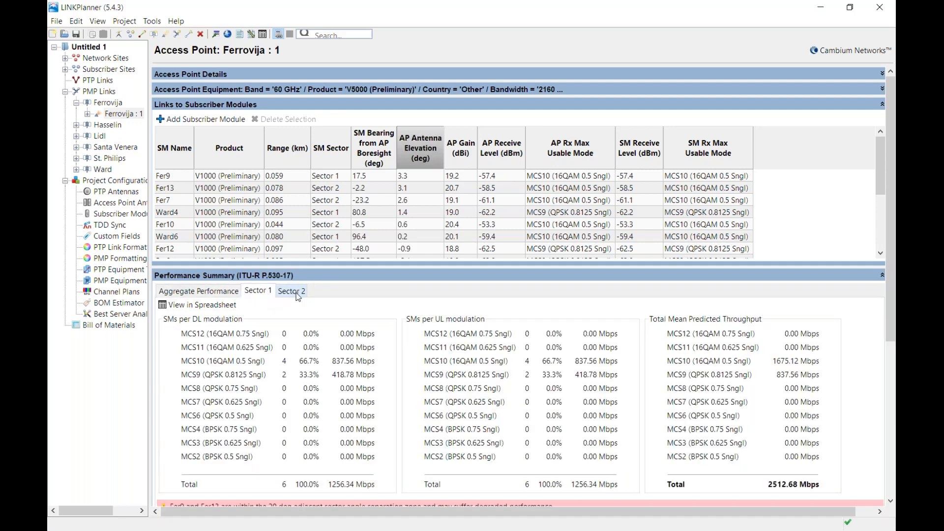
{"action": "left_click", "coordinate": [297, 296]}
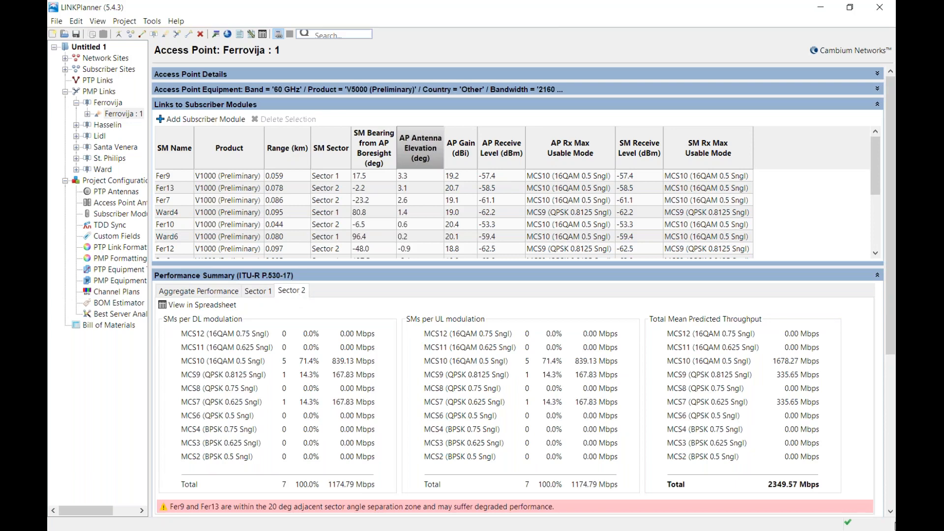
{"action": "left_click", "coordinate": [199, 293]}
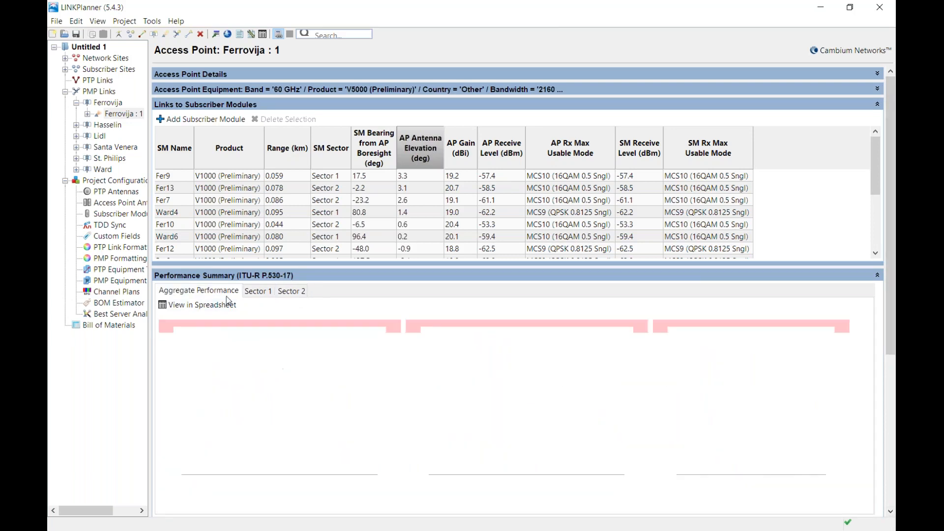
{"action": "left_click", "coordinate": [891, 512]}
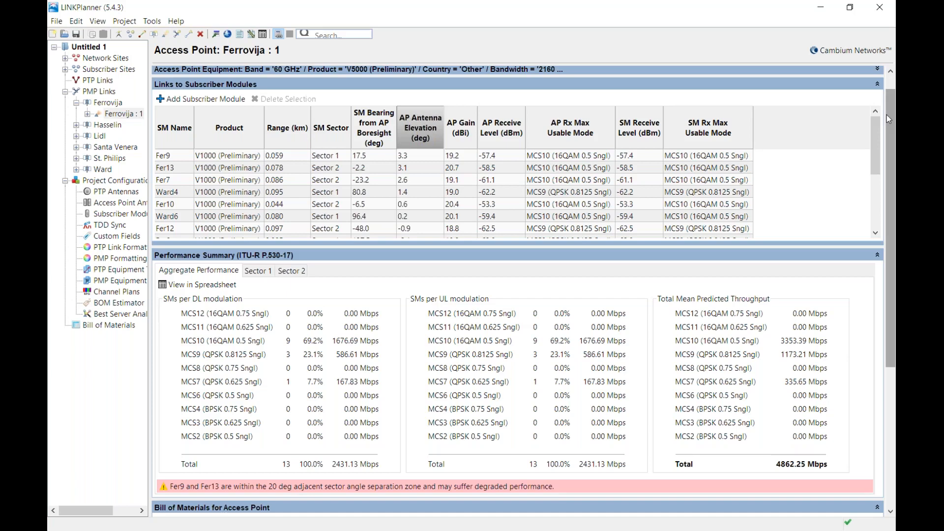
{"action": "left_click", "coordinate": [103, 49]}
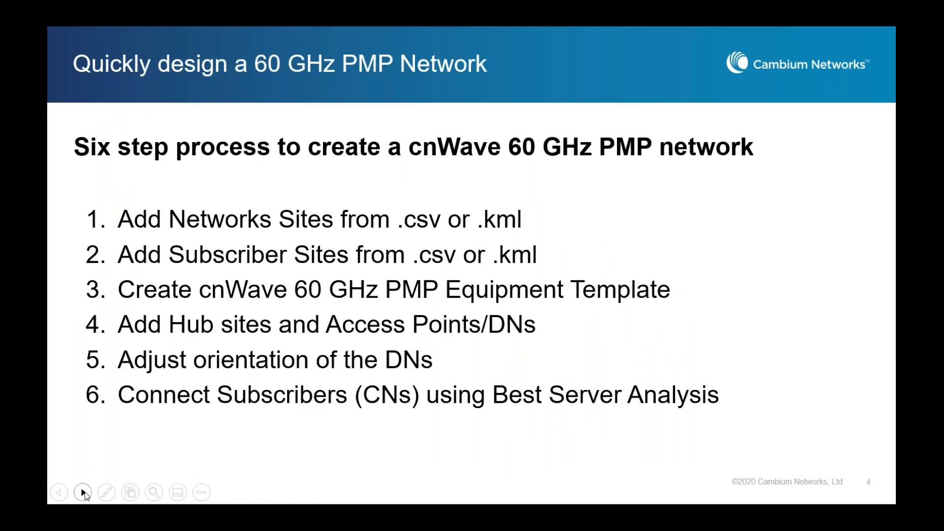
{"action": "left_click", "coordinate": [83, 493]}
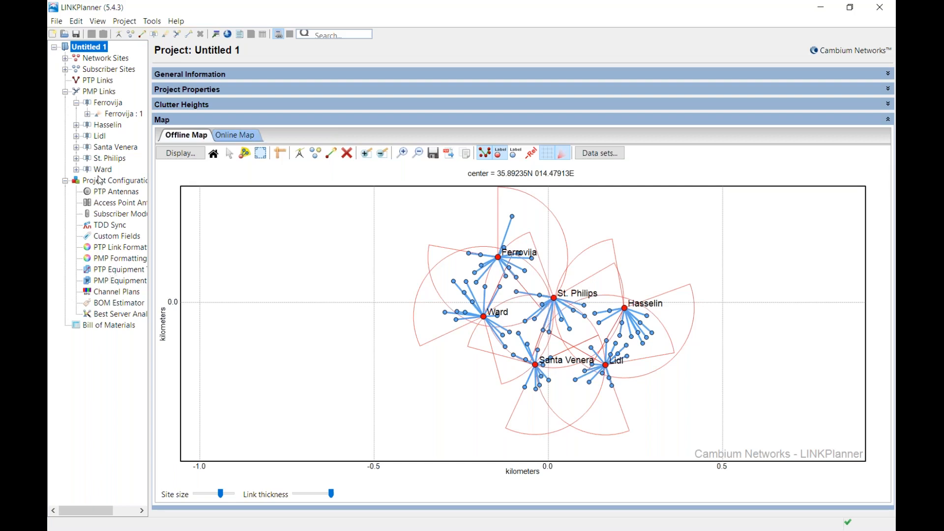
Step: Create a PTP equipment template named V5000 DN-DN and collapse its description section
{"action": "left_click", "coordinate": [99, 270]}
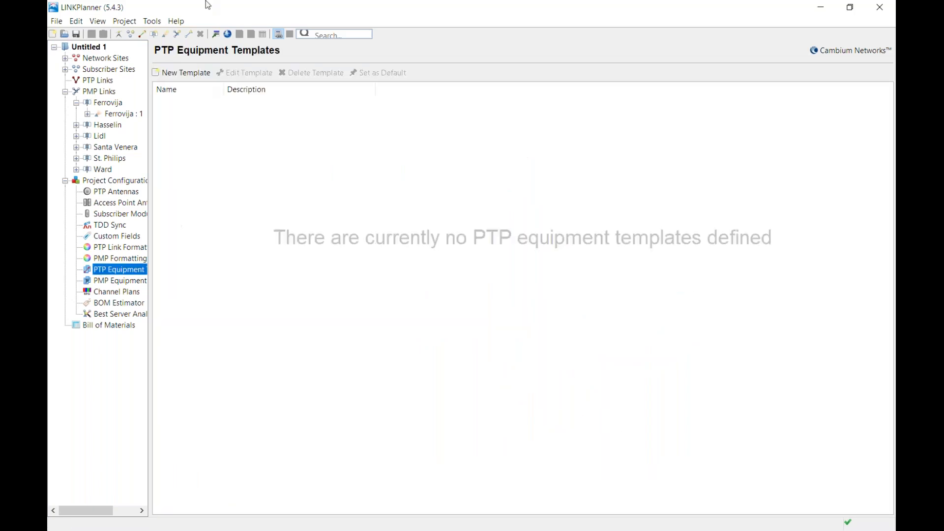
{"action": "left_click", "coordinate": [192, 73]}
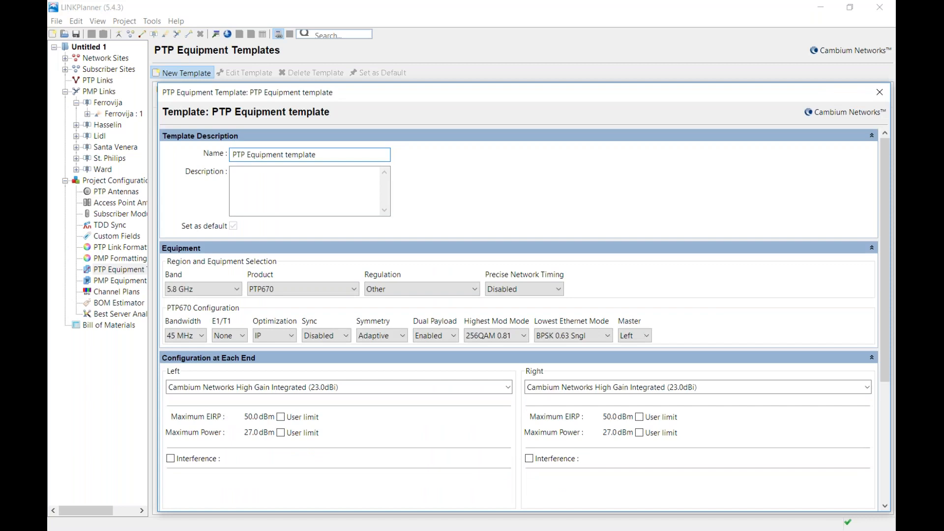
{"action": "left_click_drag", "start_coordinate": [325, 153], "coordinate": [232, 156]}
{"action": "type", "text": "V5000 DN-DN"}
{"action": "left_click", "coordinate": [375, 137]}
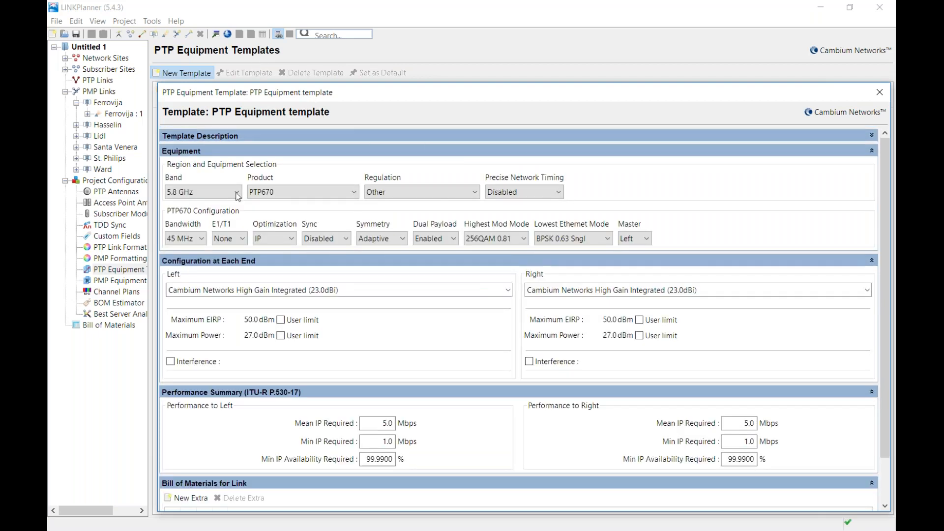
Step: Set the template's band to 60 GHz and keep V5000 (Preliminary) as the remote product
{"action": "left_click", "coordinate": [191, 191]}
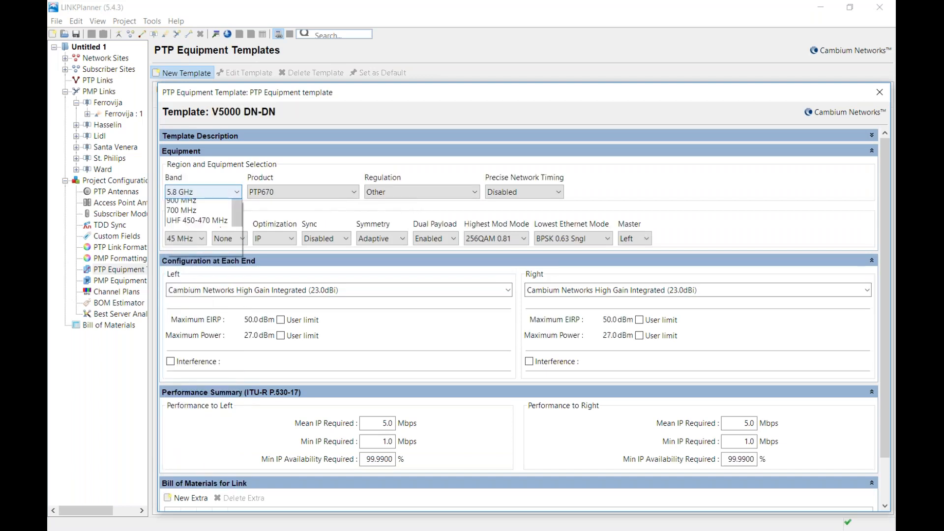
{"action": "scroll", "coordinate": [224, 218], "scroll_direction": "up", "scroll_amount": 1}
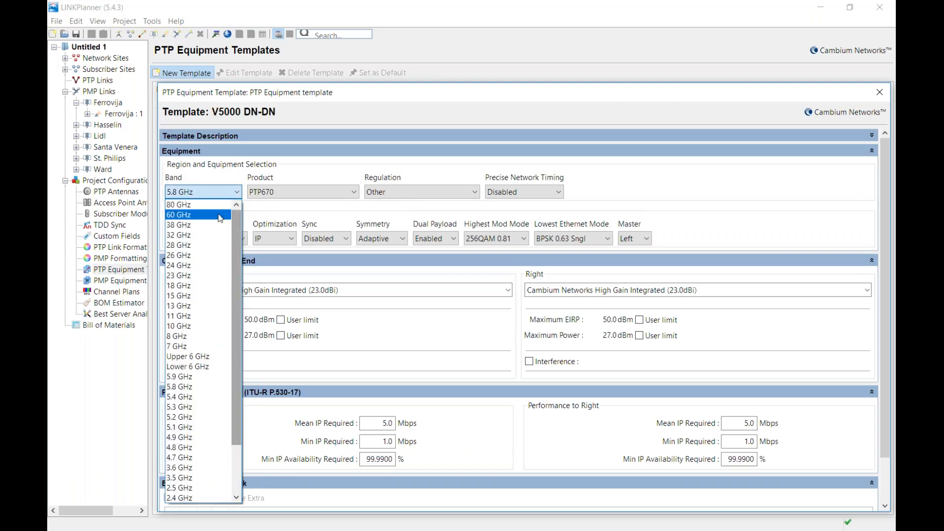
{"action": "left_click", "coordinate": [225, 216]}
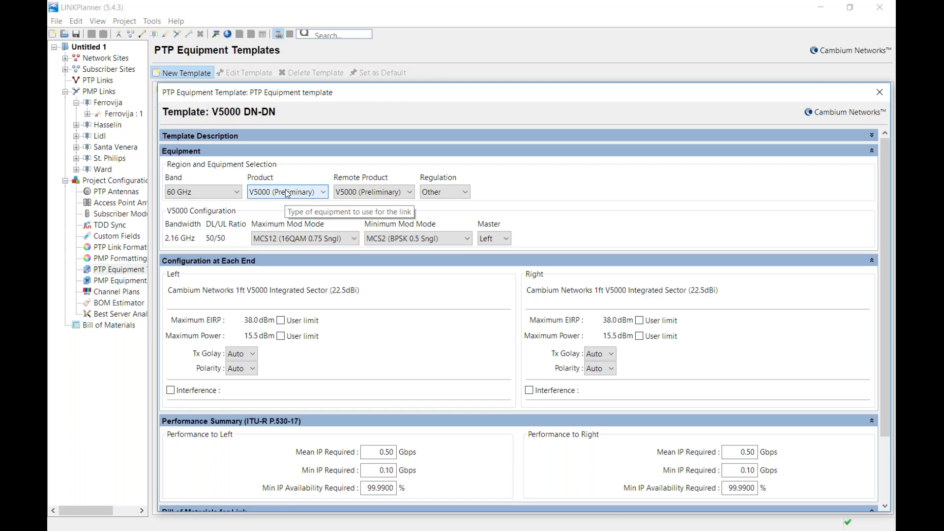
{"action": "left_click", "coordinate": [362, 194]}
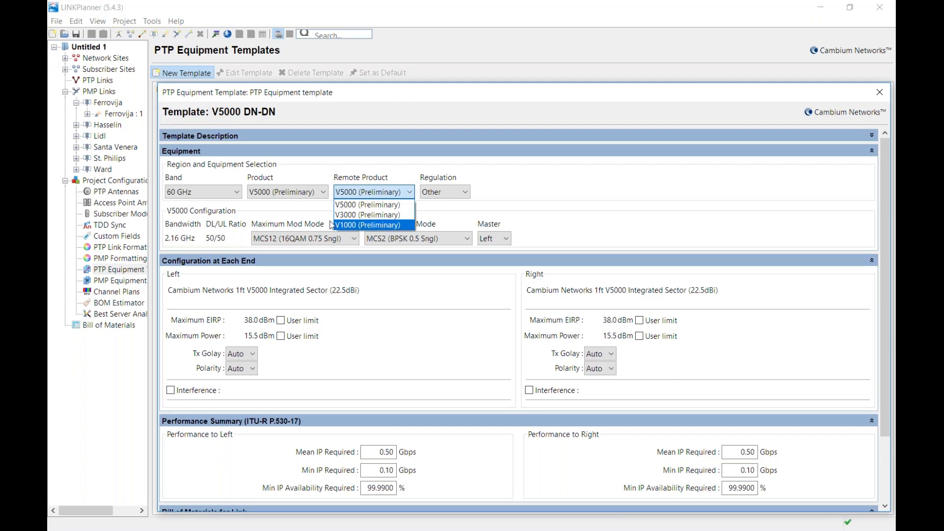
{"action": "left_click", "coordinate": [665, 198]}
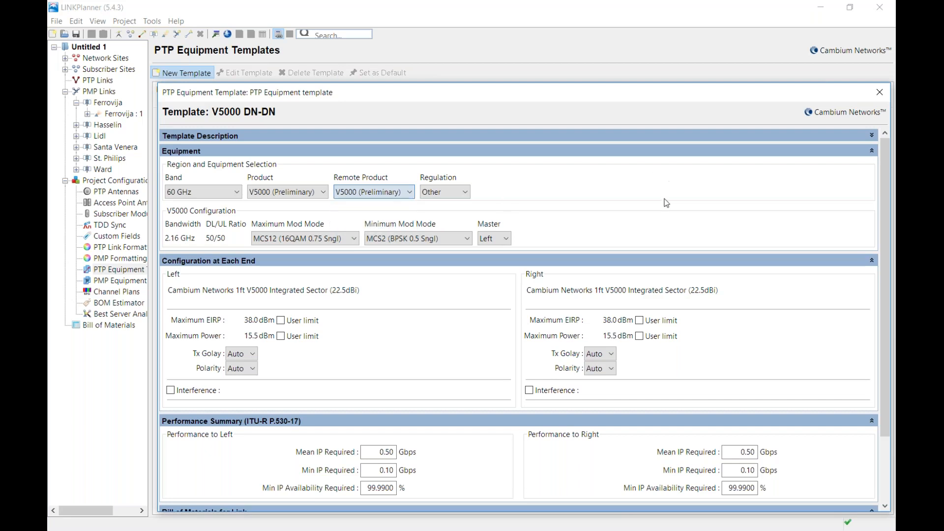
Step: Add the 10G SFP+ MMF SR Transceiver as an extra in the V5000 DN-DN template's bill of materials and close the template
{"action": "left_click", "coordinate": [668, 154]}
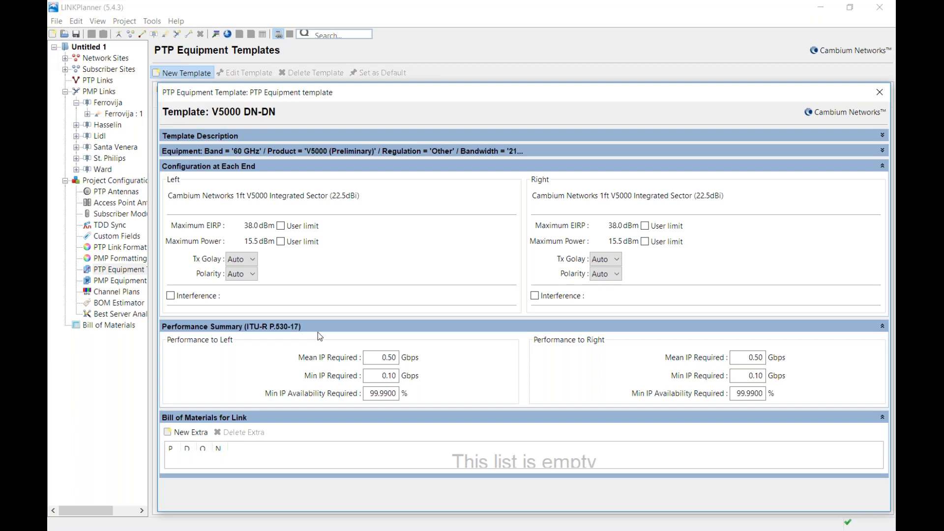
{"action": "left_click", "coordinate": [171, 435]}
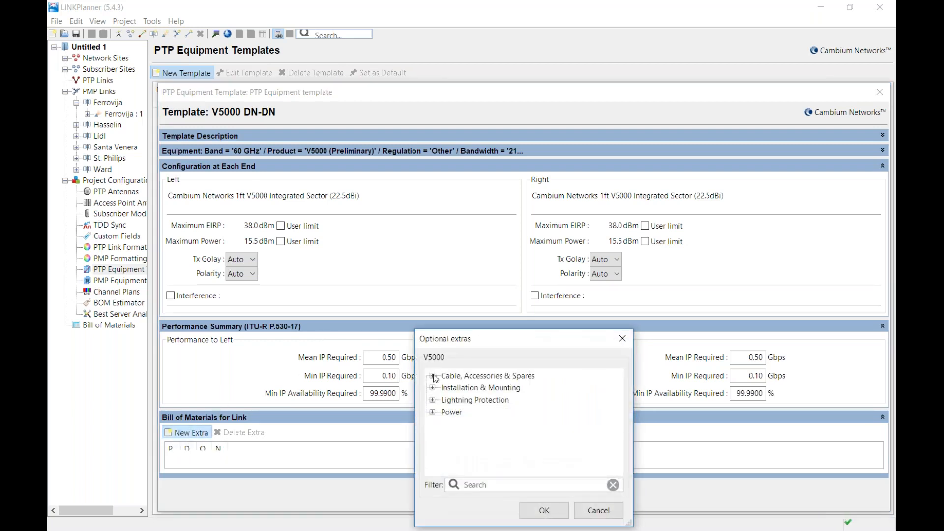
{"action": "left_click", "coordinate": [432, 375]}
{"action": "left_click", "coordinate": [453, 413]}
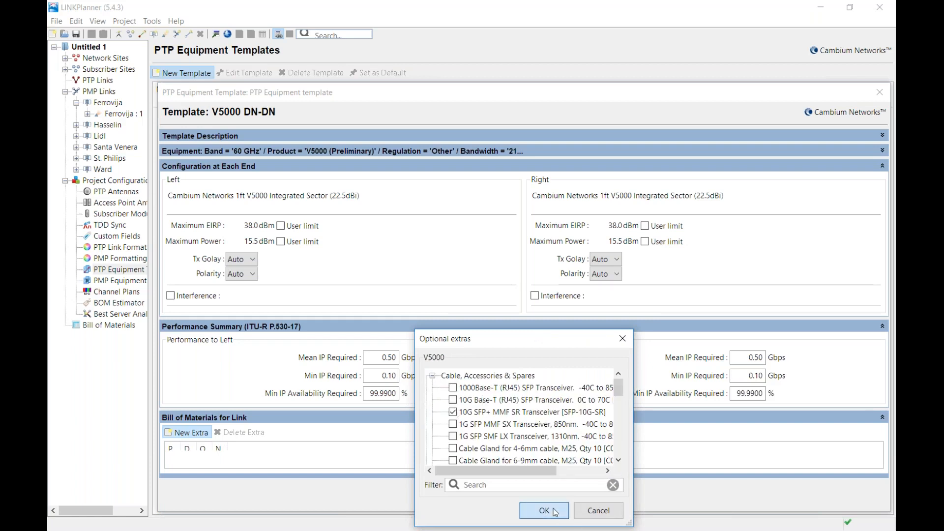
{"action": "left_click", "coordinate": [544, 510]}
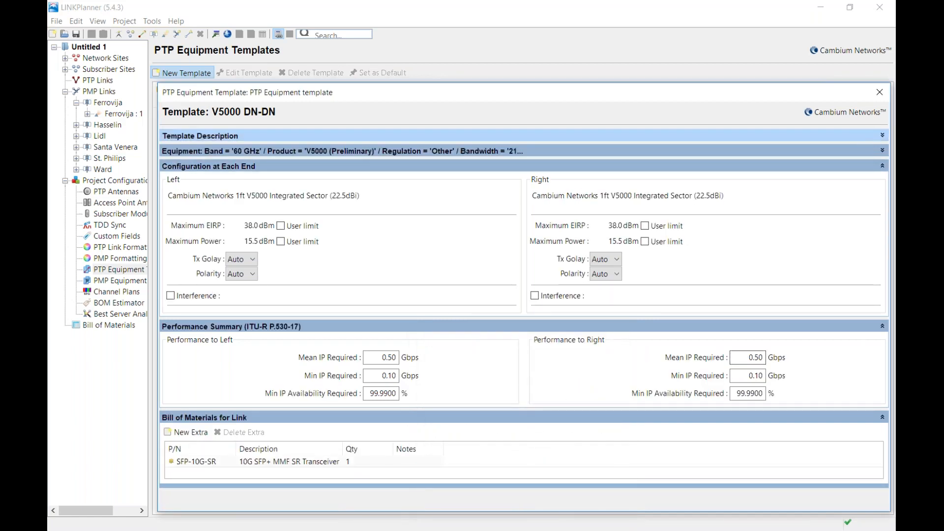
{"action": "left_click", "coordinate": [881, 93]}
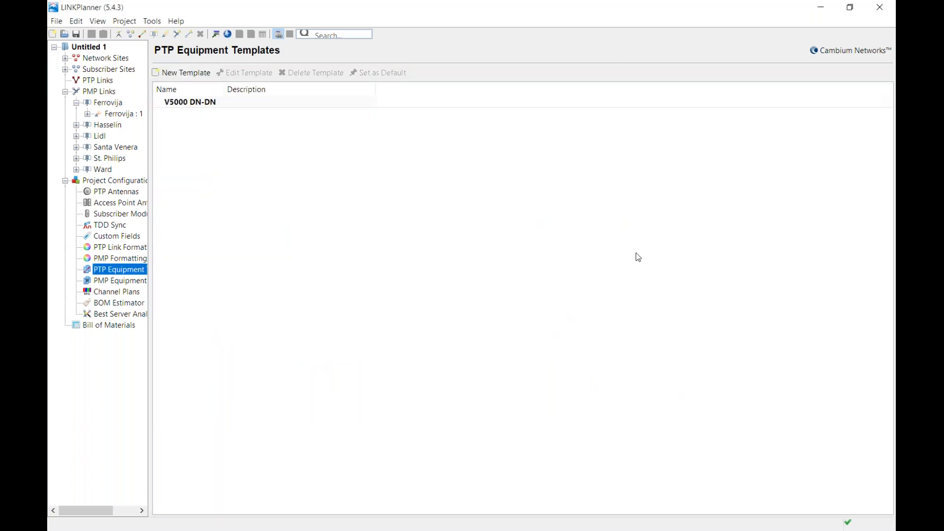
Step: Create PTP links from Ferrovija to Ward and from Ward to Santa Venera on the project's offline map
{"action": "left_click", "coordinate": [103, 49]}
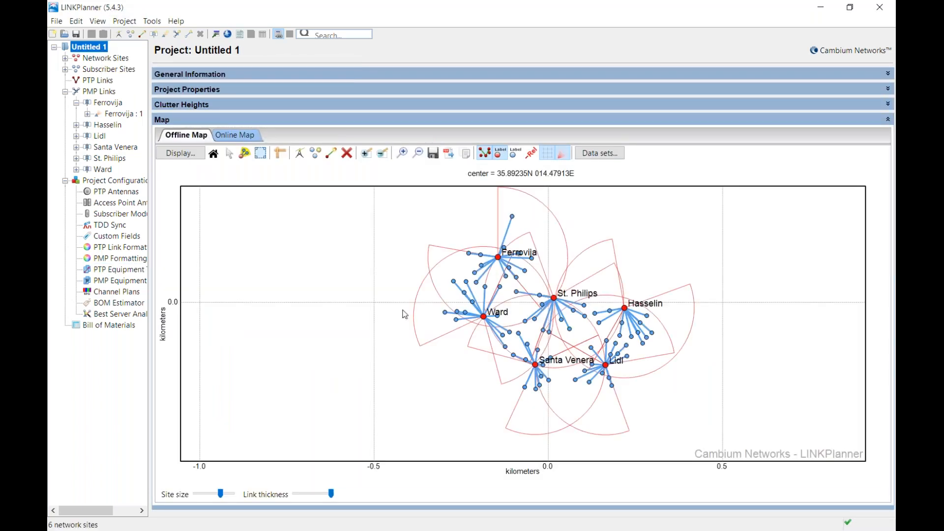
{"action": "left_click", "coordinate": [331, 156]}
{"action": "left_click", "coordinate": [499, 259]}
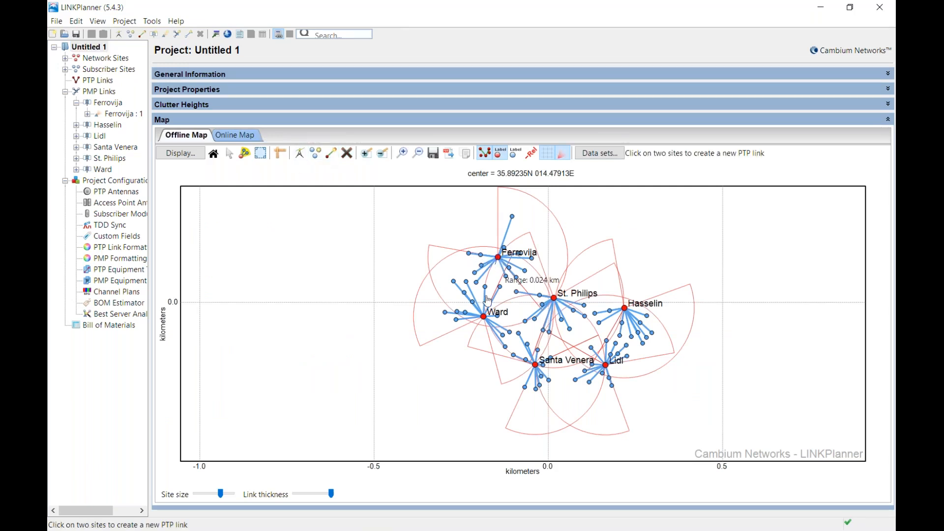
{"action": "left_click", "coordinate": [486, 320]}
{"action": "left_click", "coordinate": [333, 154]}
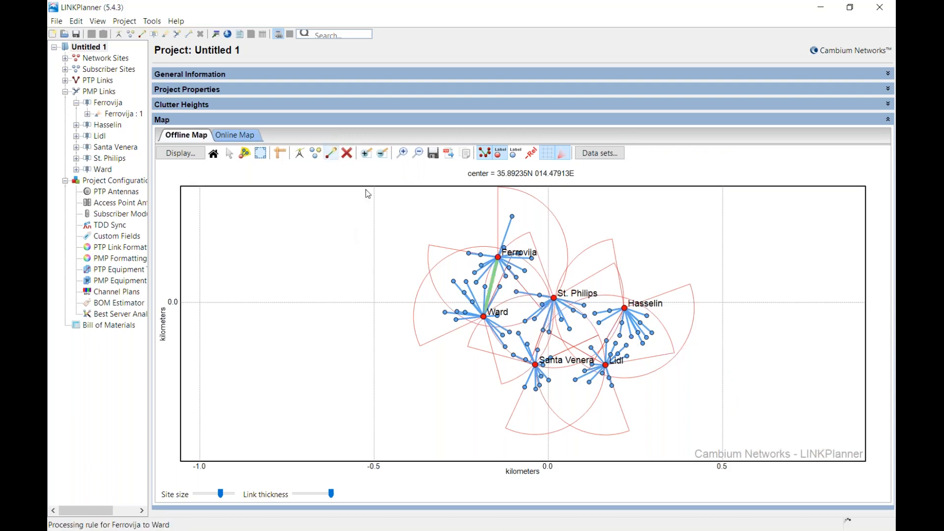
{"action": "left_click", "coordinate": [536, 365]}
Step: Create PTP links on the map from Ferrovija to St. Philips and between Santa Venera and St. Philips
{"action": "left_click", "coordinate": [332, 155]}
{"action": "left_click", "coordinate": [509, 267]}
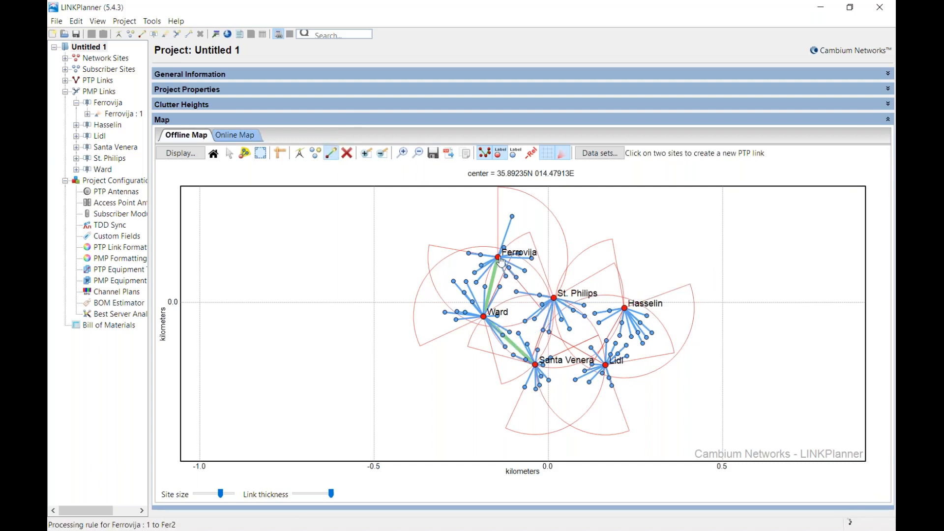
{"action": "left_click", "coordinate": [555, 299]}
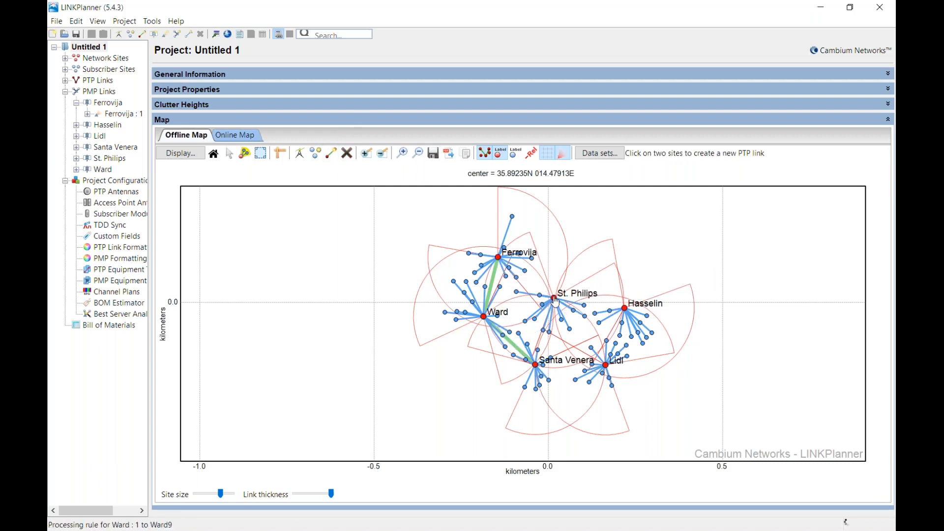
{"action": "left_click", "coordinate": [332, 155]}
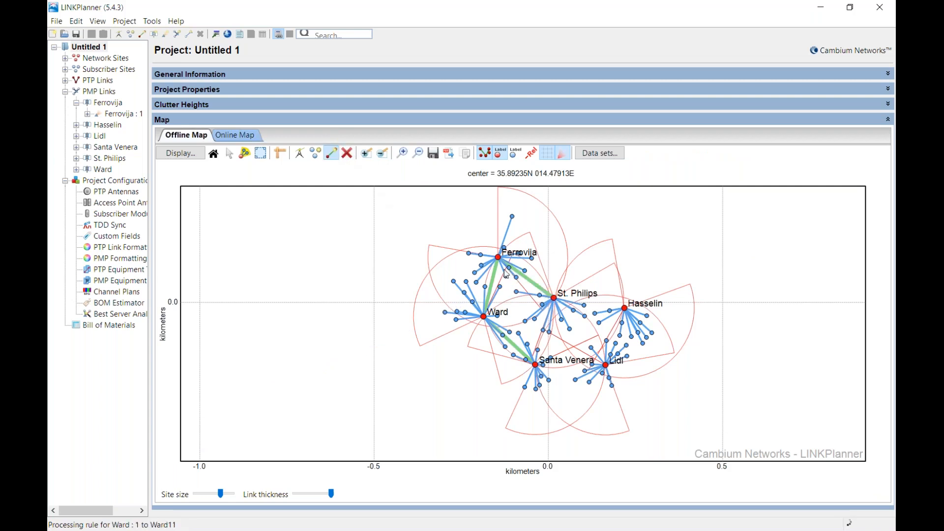
{"action": "left_click", "coordinate": [536, 365]}
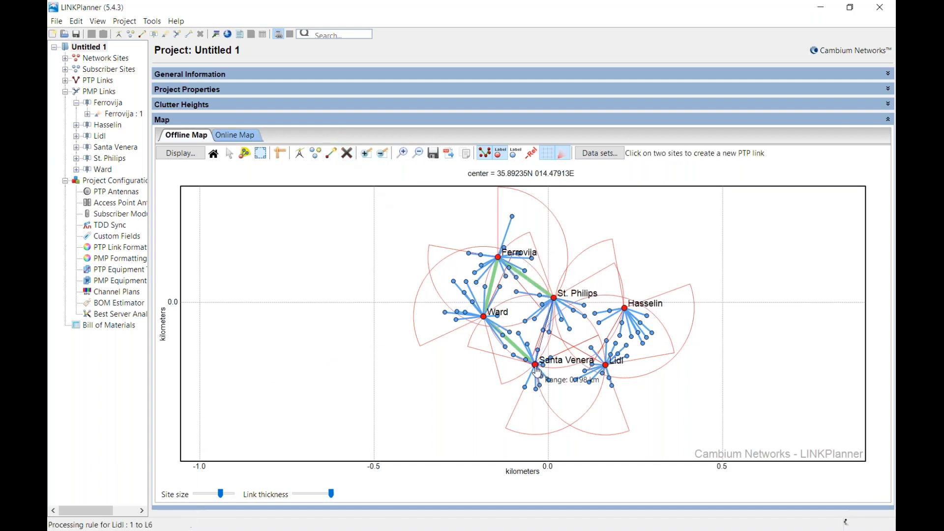
{"action": "left_click", "coordinate": [554, 299]}
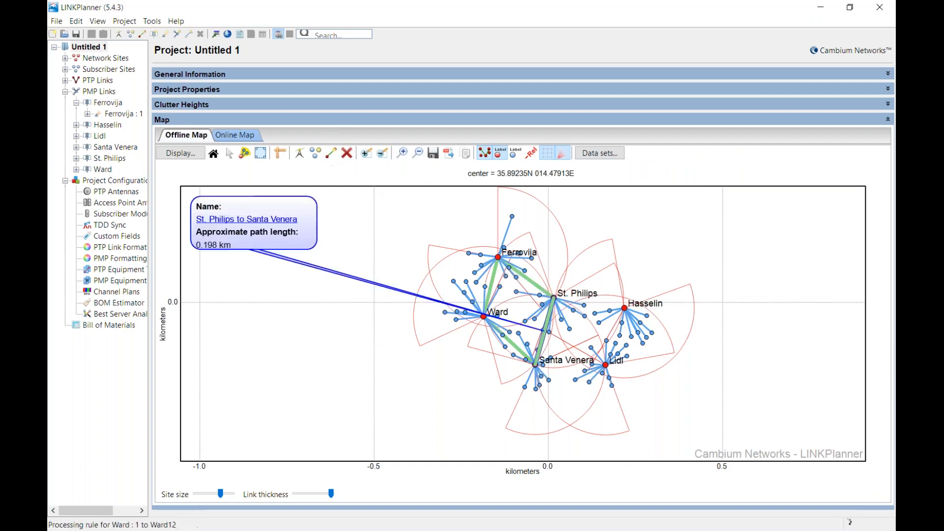
Step: Create PTP links on the map from St. Philips to Hasselin and from Hasselin to Lidl
{"action": "left_click", "coordinate": [330, 155]}
{"action": "left_click", "coordinate": [556, 303]}
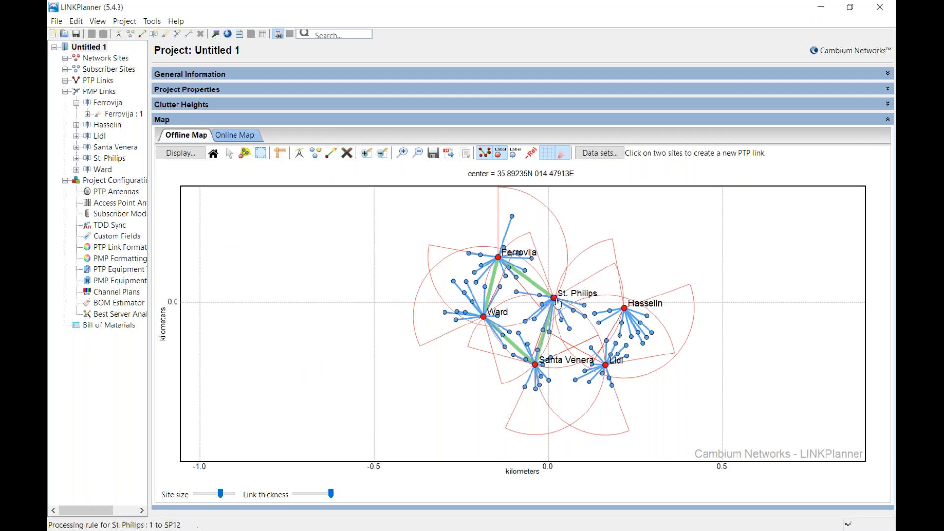
{"action": "left_click", "coordinate": [625, 310]}
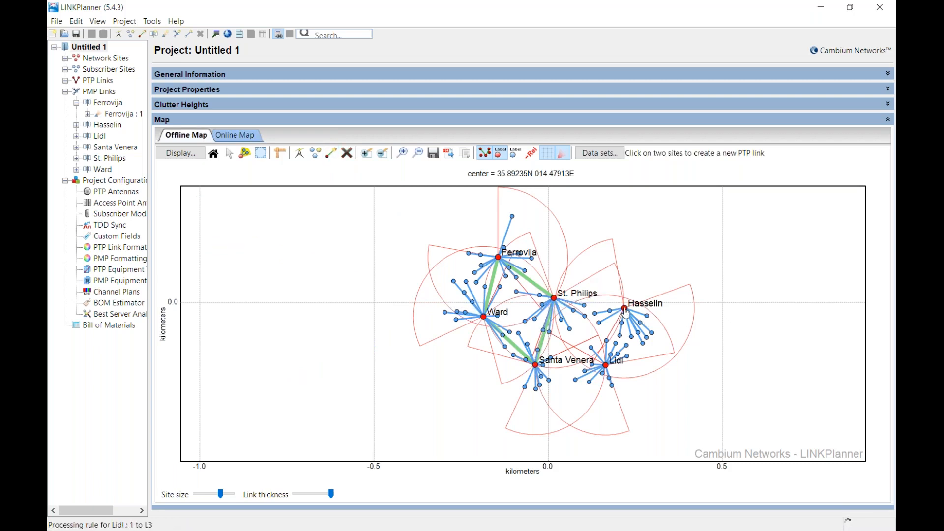
{"action": "left_click", "coordinate": [331, 153]}
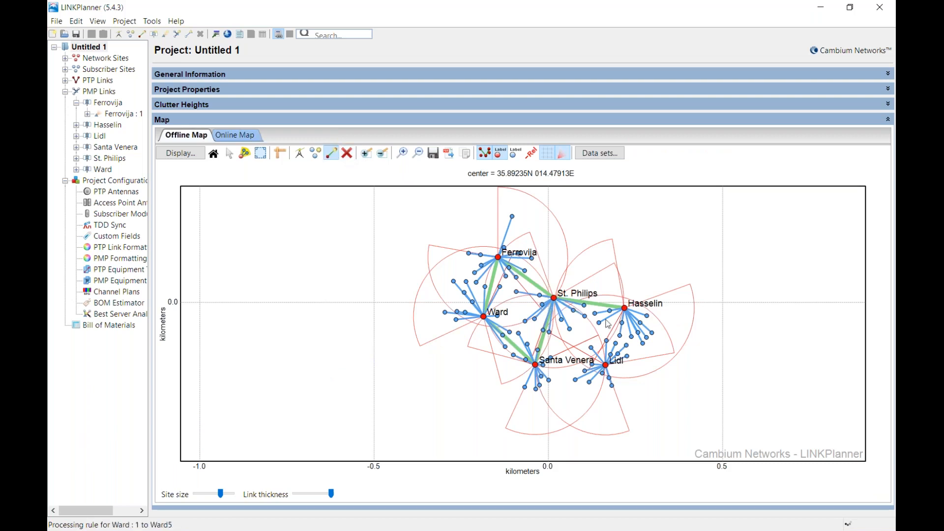
{"action": "left_click", "coordinate": [607, 366]}
Step: Create a PTP link on the map from Lidl to Santa Venera
{"action": "left_click", "coordinate": [331, 154]}
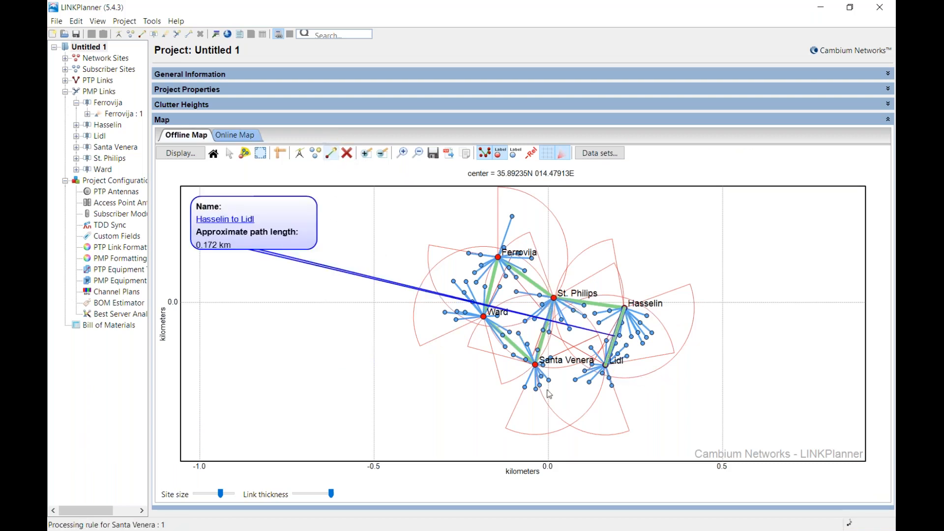
{"action": "left_click", "coordinate": [606, 367]}
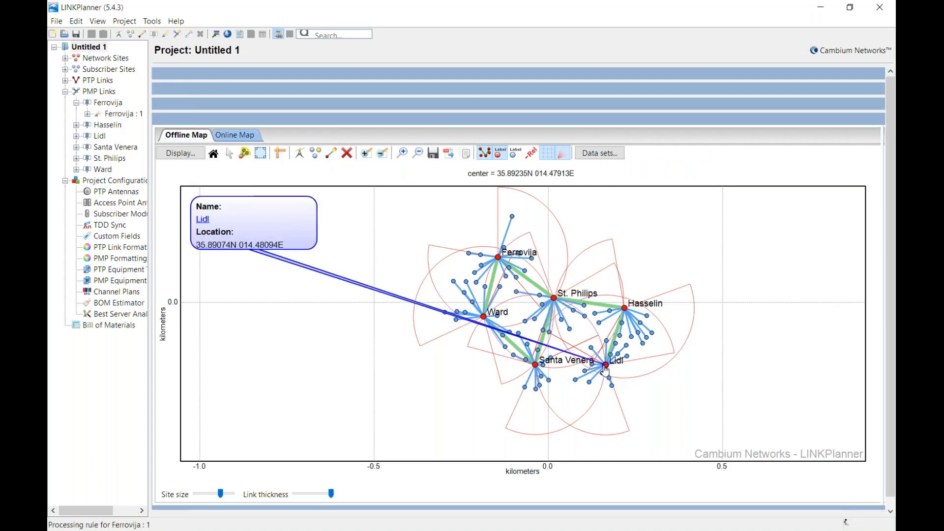
{"action": "left_click", "coordinate": [534, 367]}
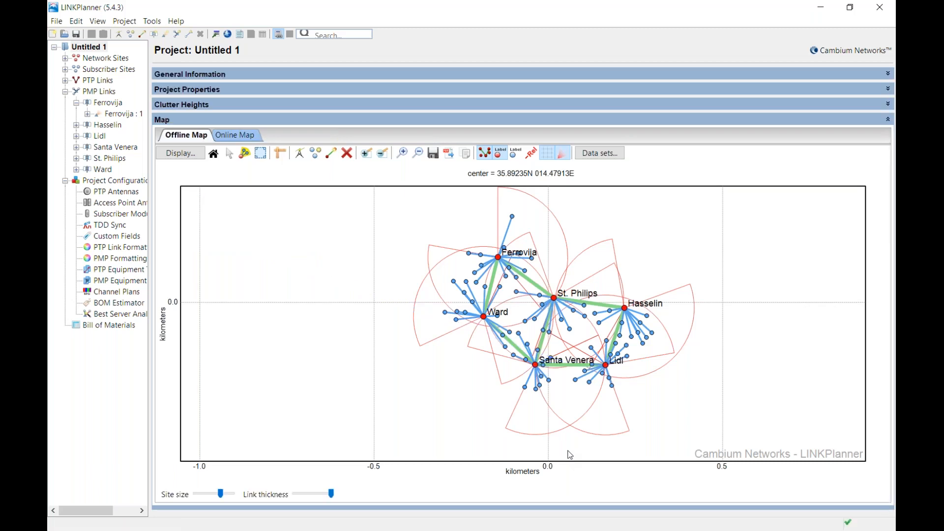
Step: Examine the bill of materials and equipment settings of the Ferrovija to St. Philips PTP link
{"action": "left_click", "coordinate": [66, 80]}
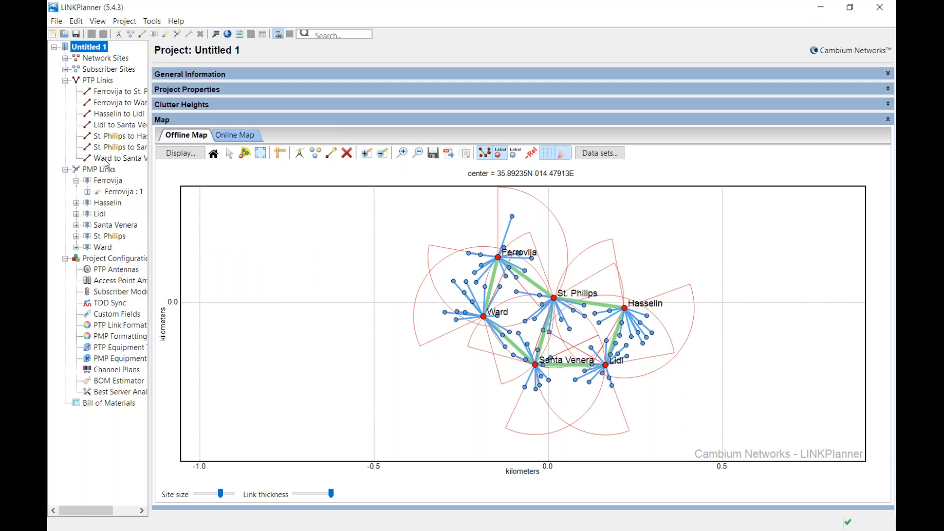
{"action": "left_click", "coordinate": [121, 92]}
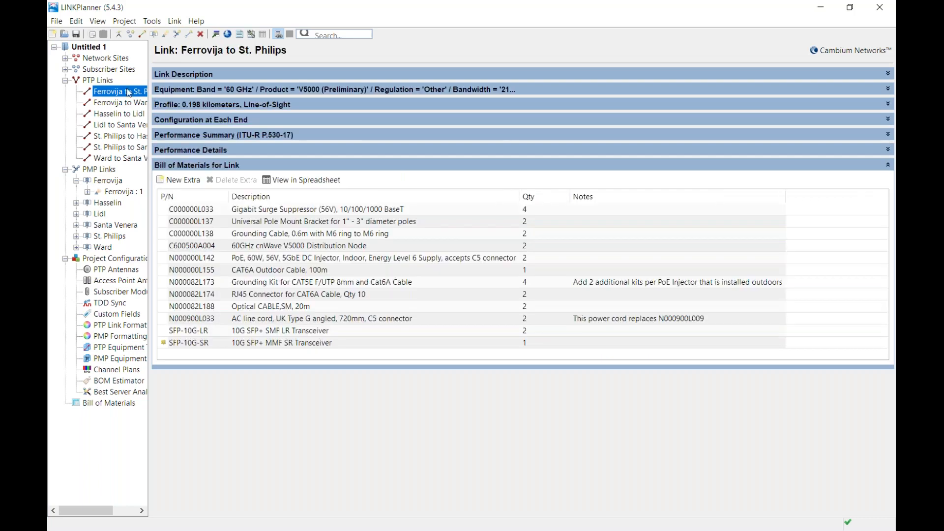
{"action": "left_click", "coordinate": [575, 96]}
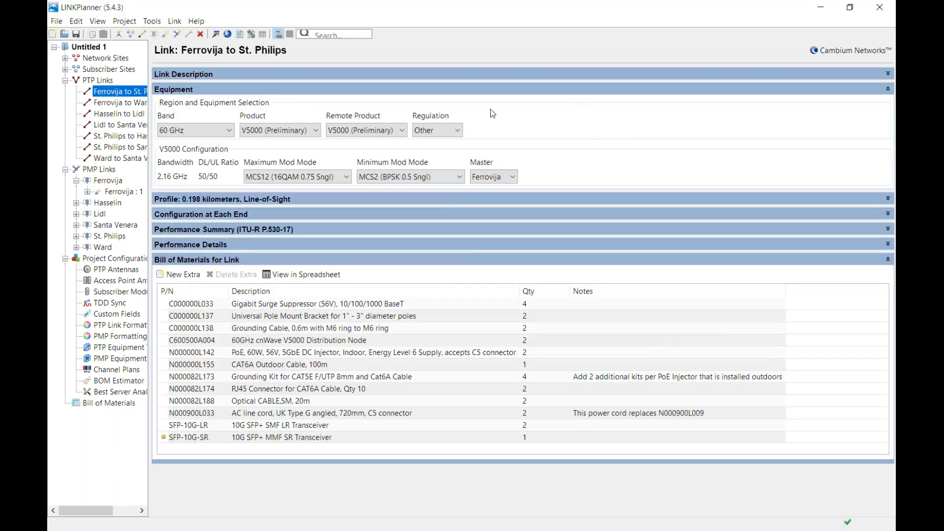
{"action": "left_click", "coordinate": [497, 91]}
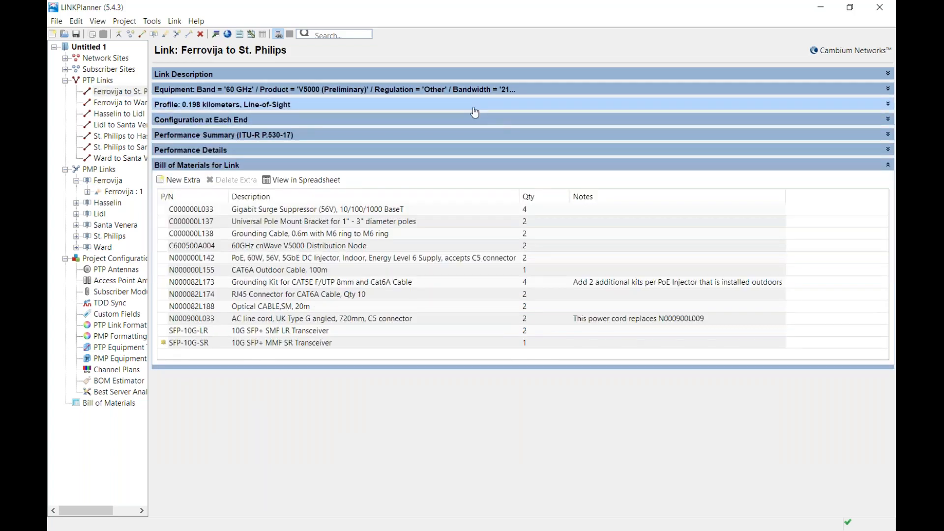
Step: Open the Ferrovija to St. Philips link's path profile for editing and create profile points at a 0.001 km interval
{"action": "left_click", "coordinate": [474, 106]}
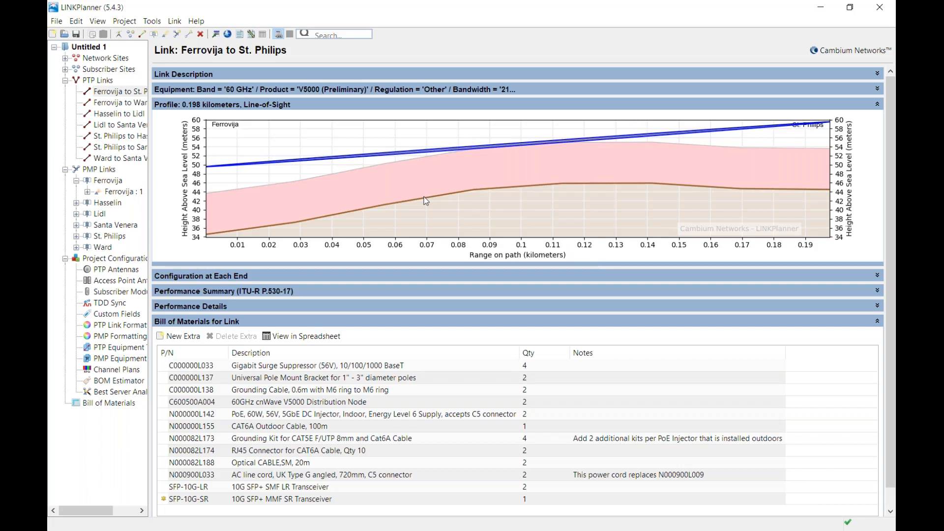
{"action": "double_click", "coordinate": [434, 184]}
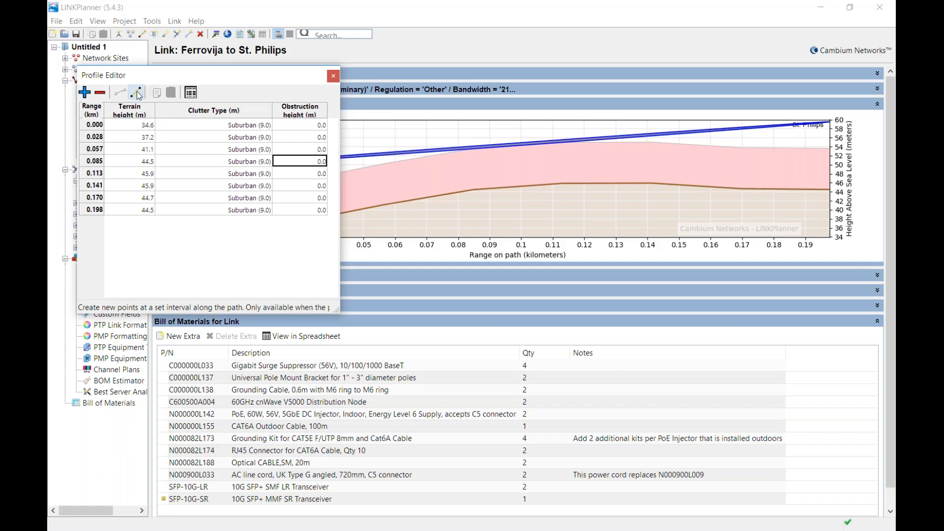
{"action": "left_click", "coordinate": [137, 94]}
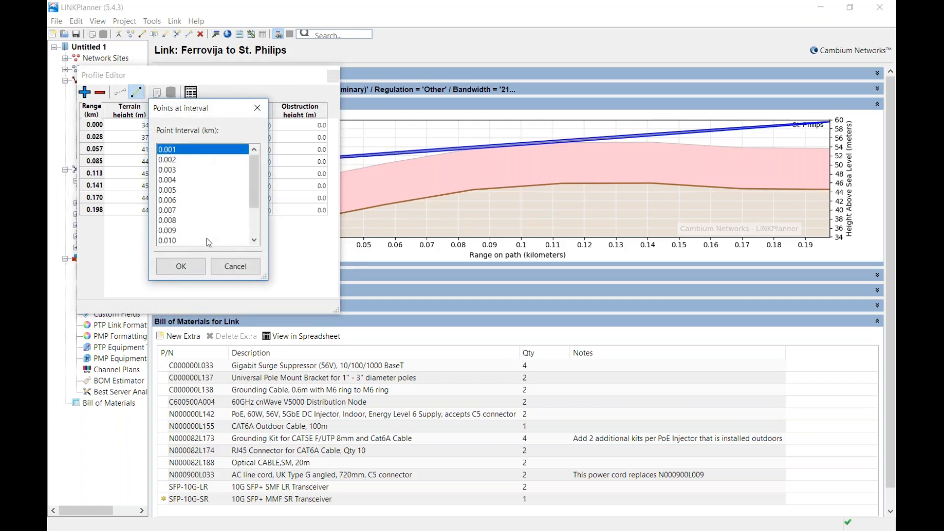
{"action": "left_click", "coordinate": [181, 266]}
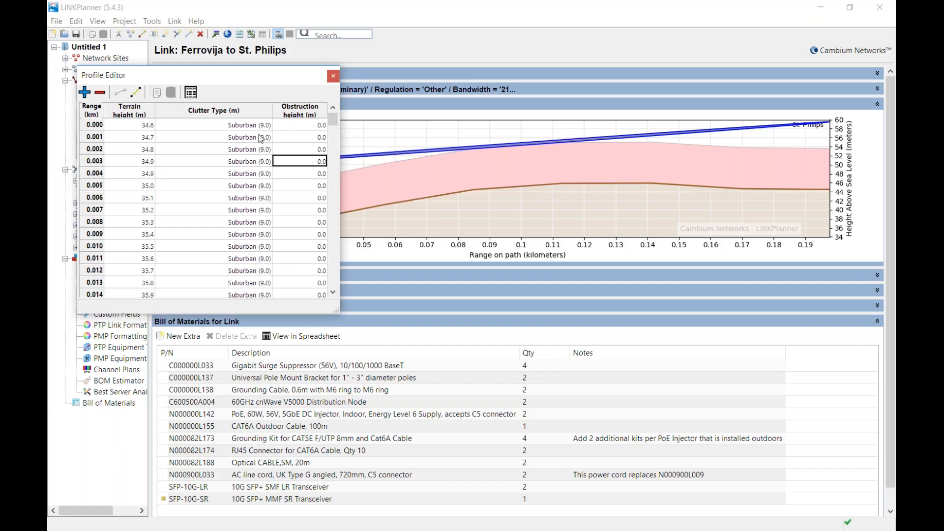
Step: Set the clutter type to Rural - Open (0.0) for the profile points from 0.001 to 0.007 km
{"action": "left_click_drag", "start_coordinate": [259, 138], "coordinate": [255, 215]}
{"action": "right_click", "coordinate": [255, 216]}
{"action": "left_click", "coordinate": [269, 217]}
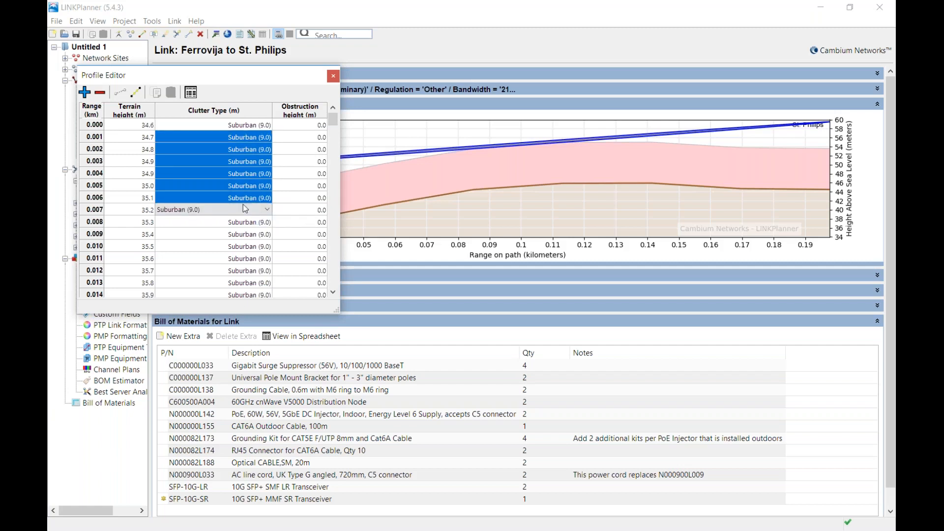
{"action": "left_click", "coordinate": [237, 210]}
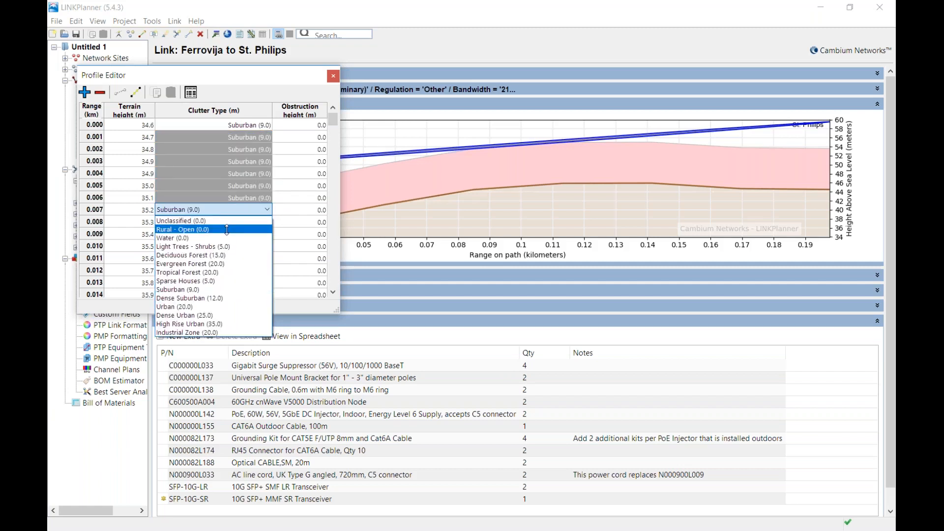
{"action": "left_click", "coordinate": [227, 229]}
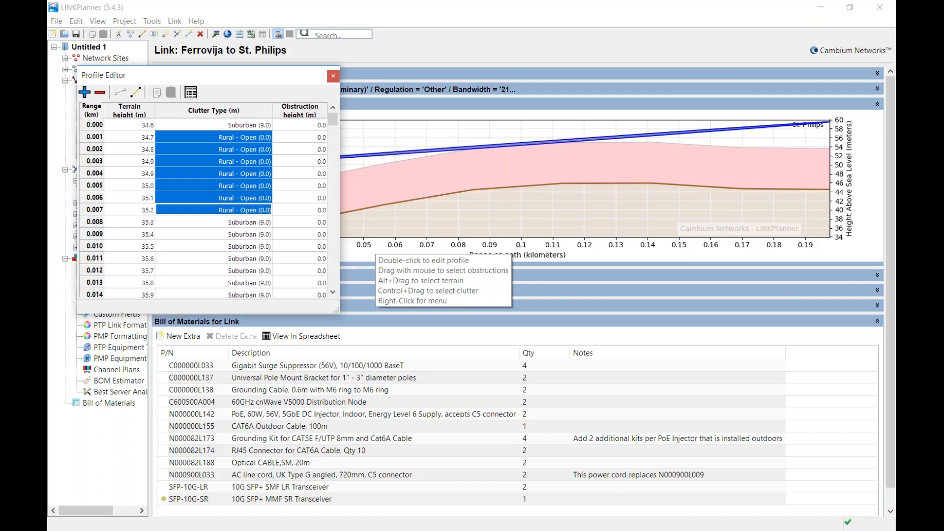
Step: Set the clutter type to Sparse Houses (5.0) for the profile points from 0.008 to 0.011 km
{"action": "left_click", "coordinate": [251, 224]}
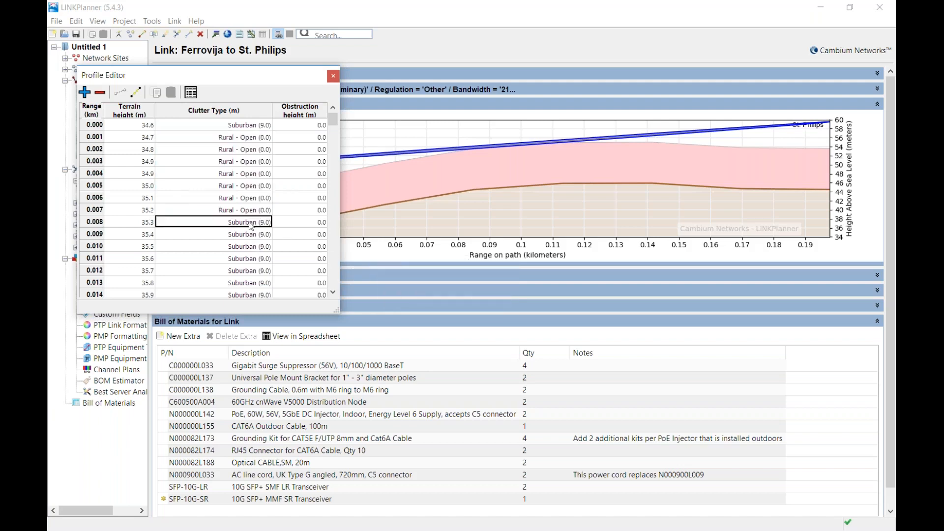
{"action": "left_click", "coordinate": [251, 259], "text": "shift"}
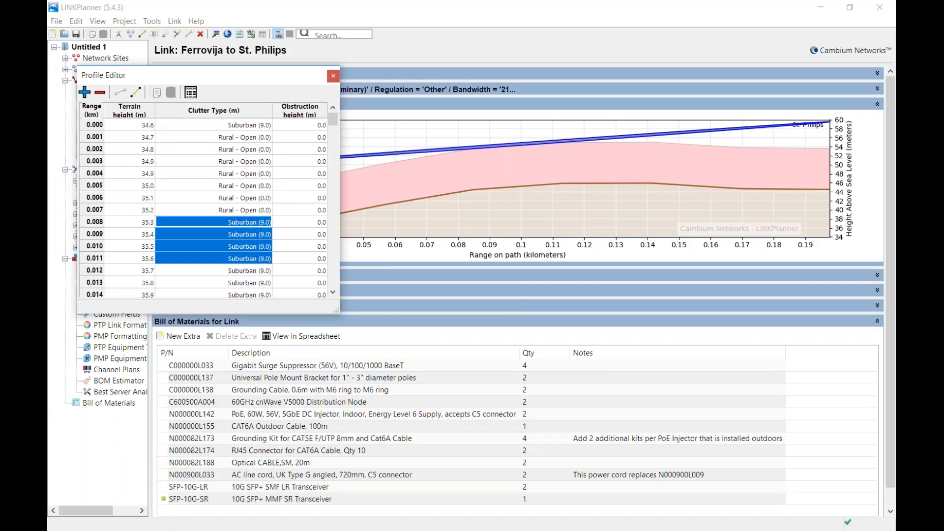
{"action": "left_click", "coordinate": [266, 259]}
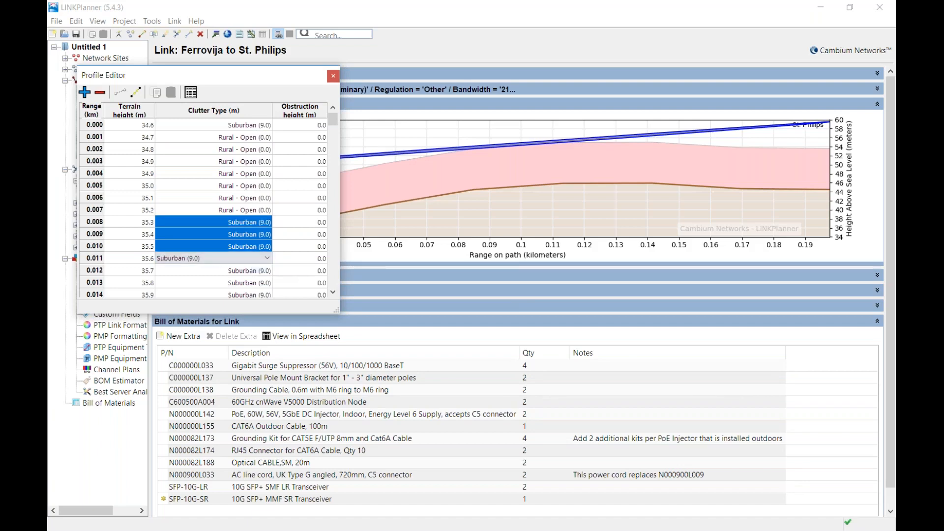
{"action": "left_click", "coordinate": [264, 257]}
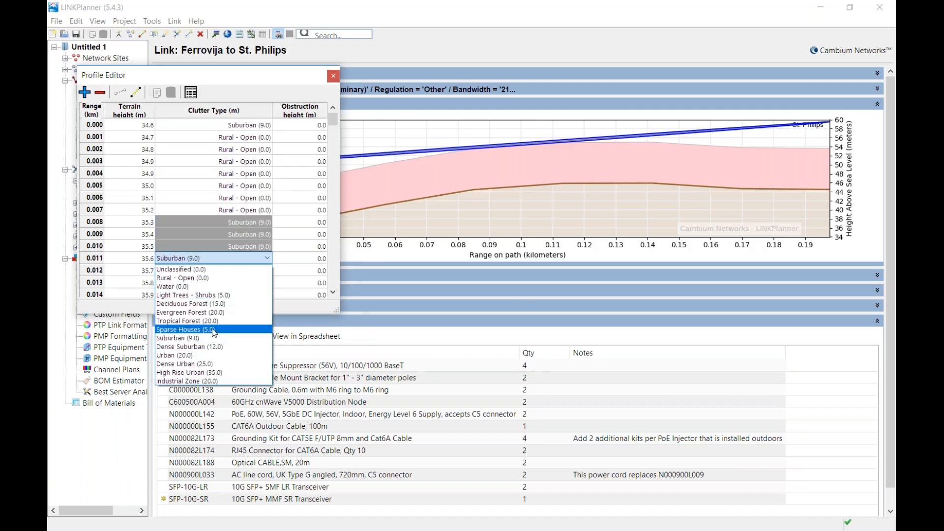
{"action": "left_click", "coordinate": [214, 333]}
Step: Set the obstruction height to 2.0 m for the profile points from 0.008 to 0.011 km and close the profile editor
{"action": "left_click_drag", "start_coordinate": [314, 225], "coordinate": [310, 260]}
{"action": "type", "text": "2"}
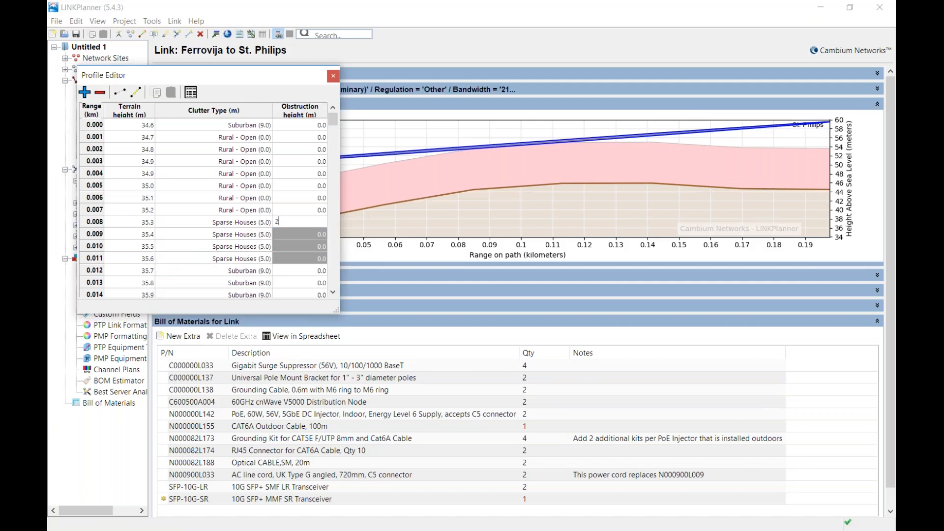
{"action": "key", "text": "Return"}
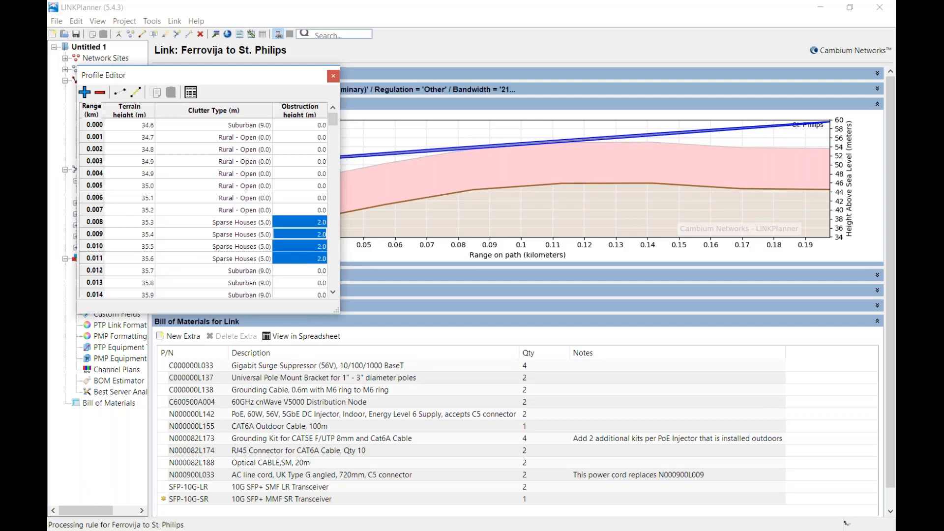
{"action": "left_click", "coordinate": [333, 76]}
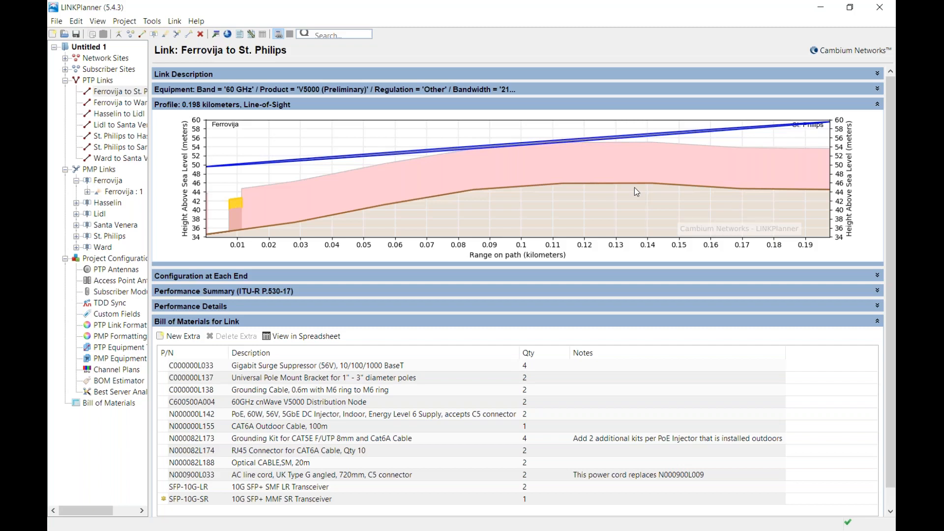
Step: Review the Ferrovija to St. Philips link's configuration at each end, including the transmit frequency channels available at Ferrovija
{"action": "left_click", "coordinate": [614, 105]}
{"action": "left_click", "coordinate": [478, 121]}
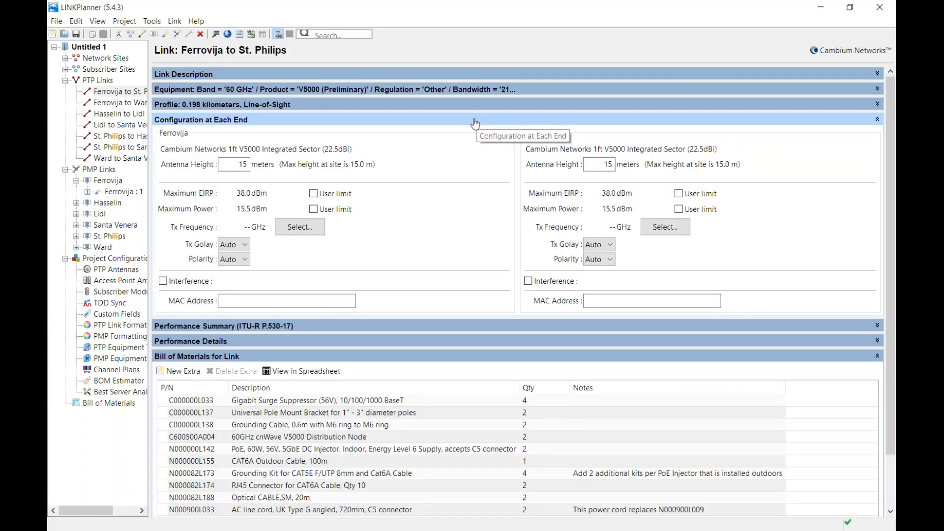
{"action": "left_click", "coordinate": [313, 232]}
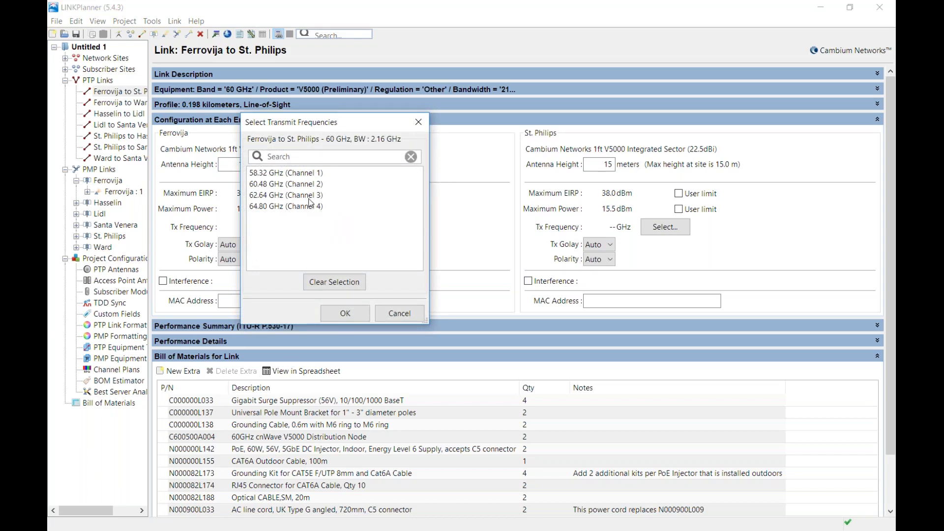
{"action": "left_click", "coordinate": [344, 314]}
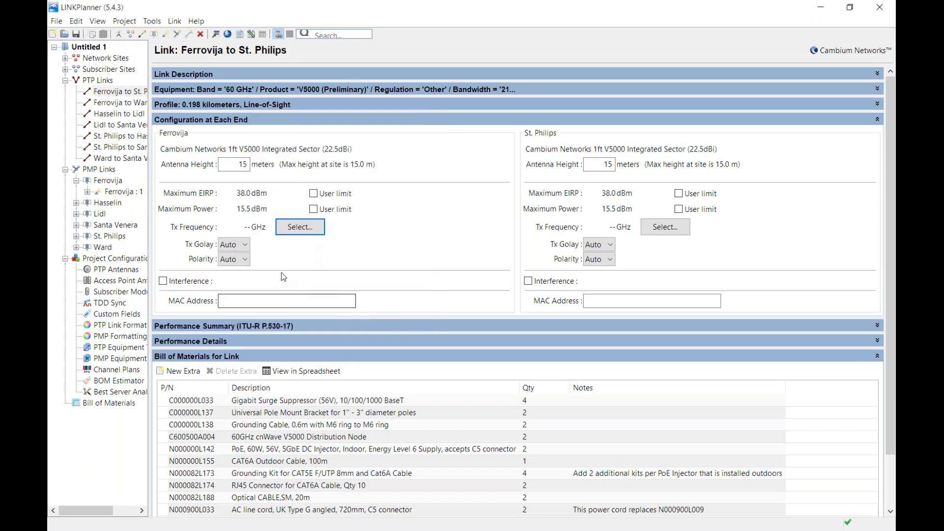
Step: Try Tx Golay code 1 on the Ferrovija to St. Philips link and return it to Auto
{"action": "left_click", "coordinate": [239, 246]}
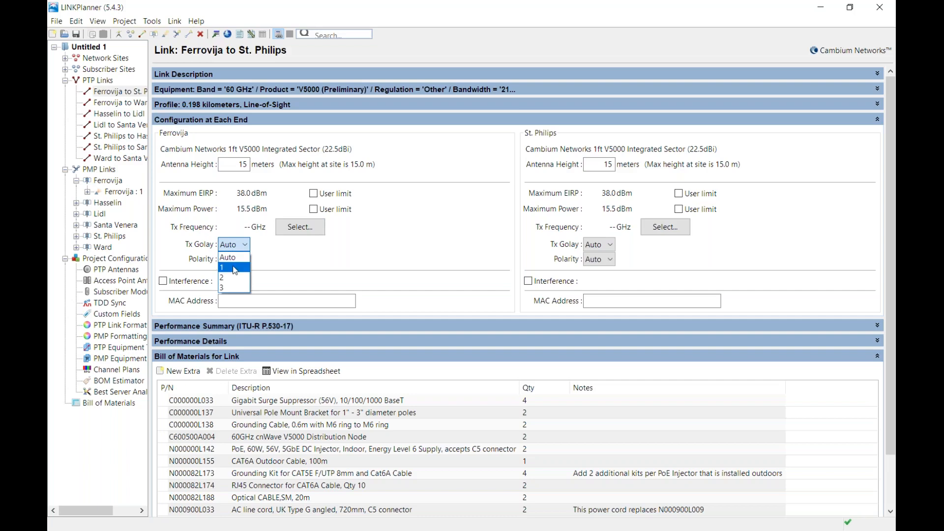
{"action": "left_click", "coordinate": [235, 268]}
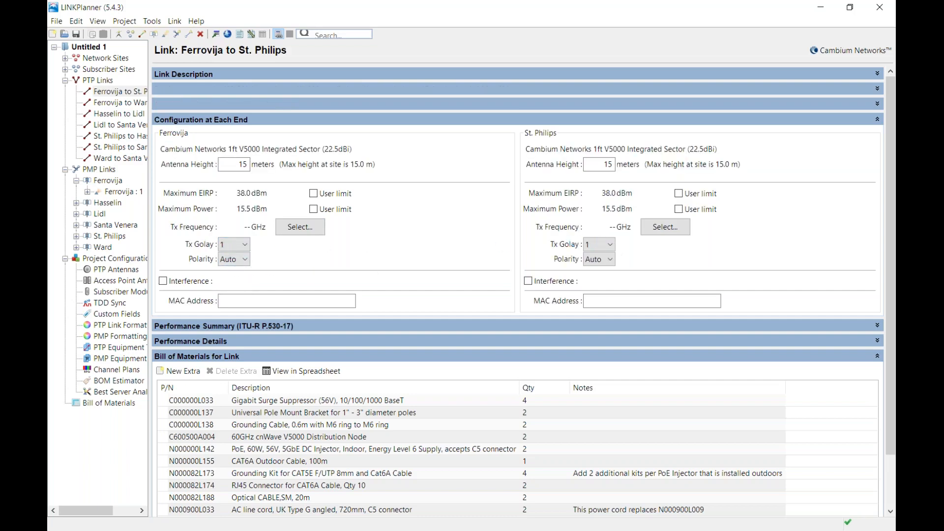
{"action": "left_click", "coordinate": [603, 245]}
{"action": "left_click", "coordinate": [602, 268]}
{"action": "left_click", "coordinate": [608, 247]}
{"action": "left_click", "coordinate": [597, 253]}
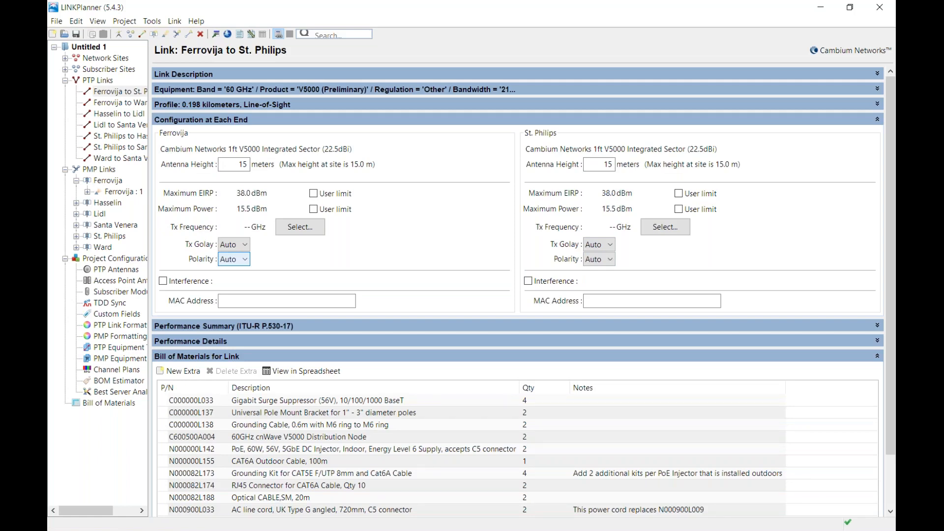
Step: Try Even polarity at the Ferrovija end of the link and return the polarity to Auto from the St. Philips end
{"action": "left_click", "coordinate": [234, 259]}
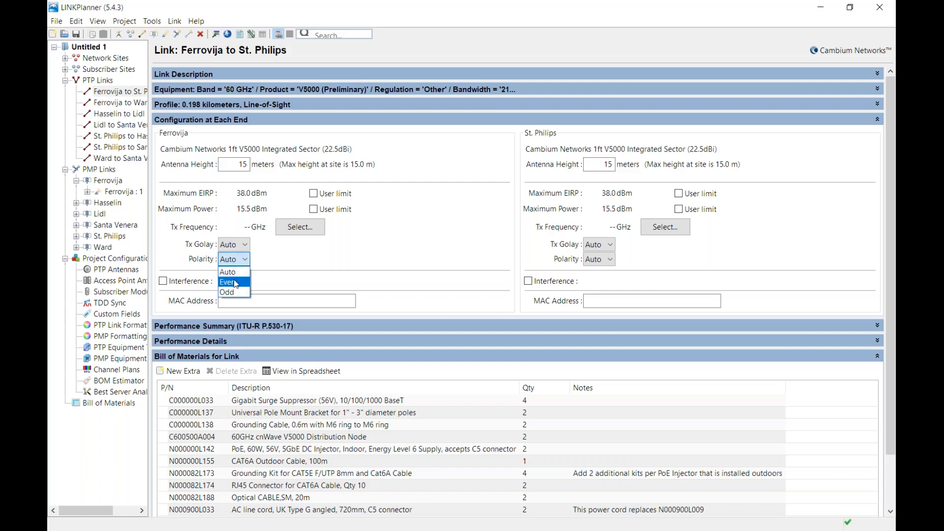
{"action": "left_click", "coordinate": [231, 277]}
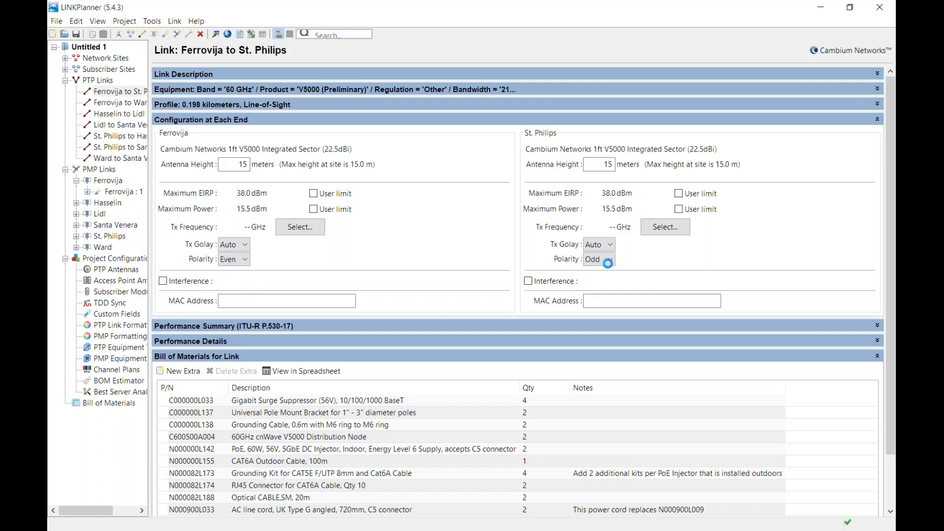
{"action": "left_click", "coordinate": [611, 261]}
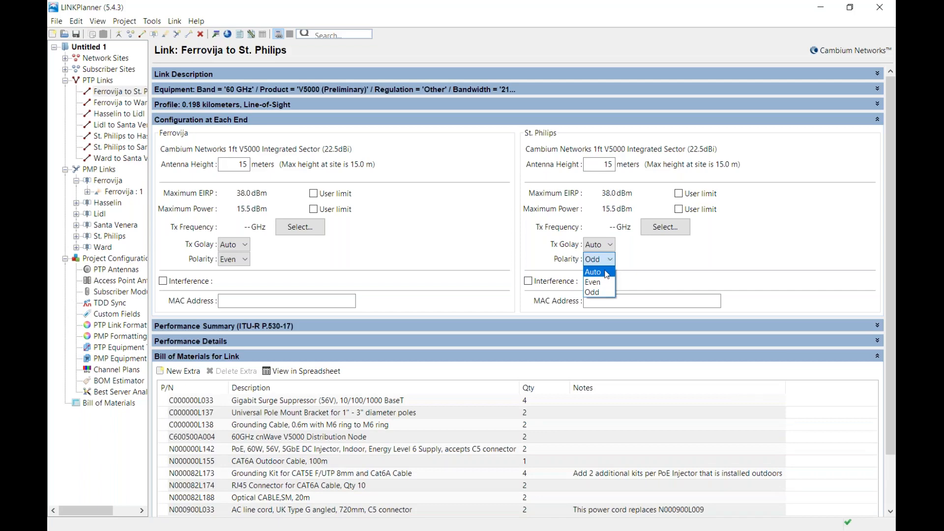
{"action": "left_click", "coordinate": [605, 273]}
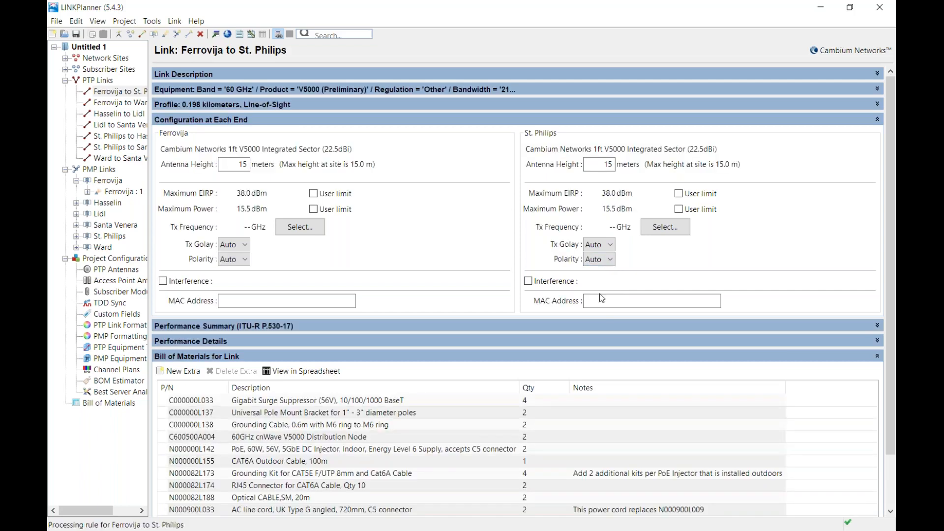
Step: Examine the performance summary and the capacity and availability charts of the Ferrovija to St. Philips link
{"action": "left_click", "coordinate": [352, 326]}
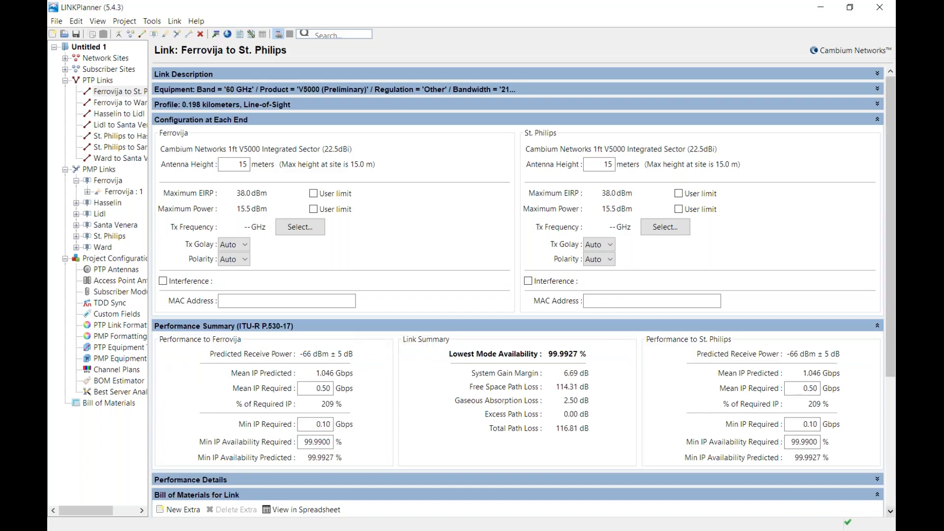
{"action": "left_click", "coordinate": [892, 498]}
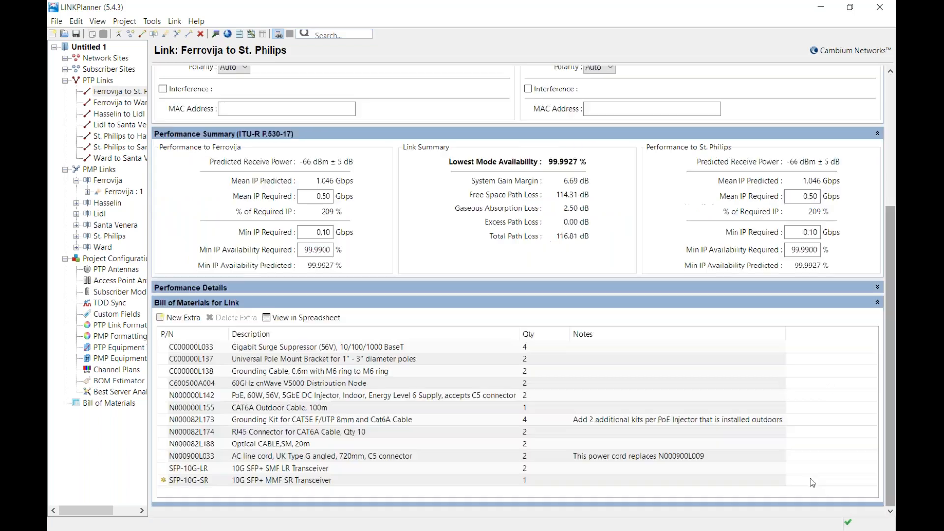
{"action": "left_click", "coordinate": [253, 291]}
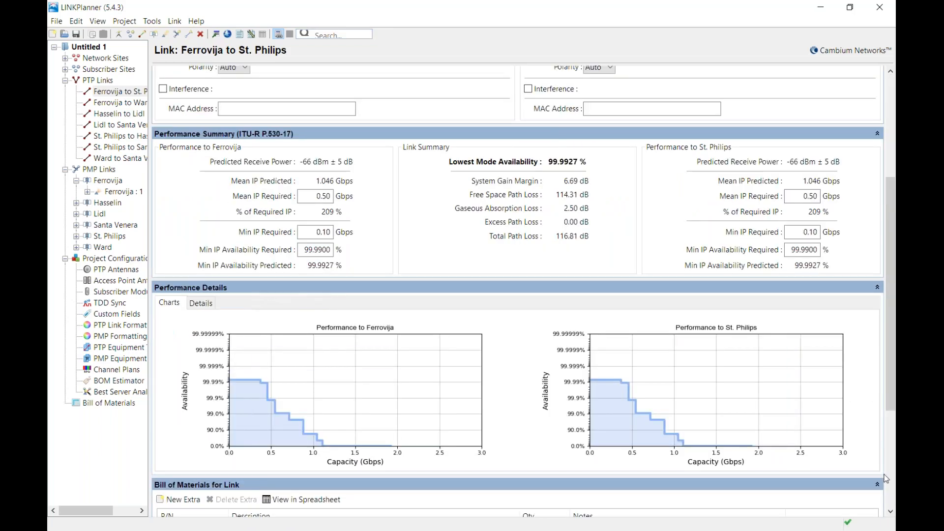
{"action": "left_click", "coordinate": [891, 483]}
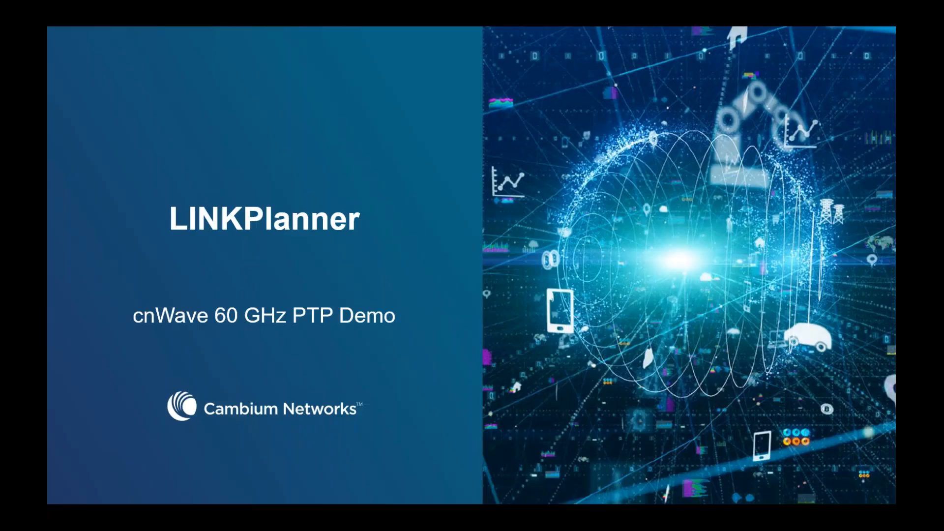
Step: Open the project's cnWave channel planning map and examine the sector coverage of all hub sites
{"action": "left_click", "coordinate": [83, 492]}
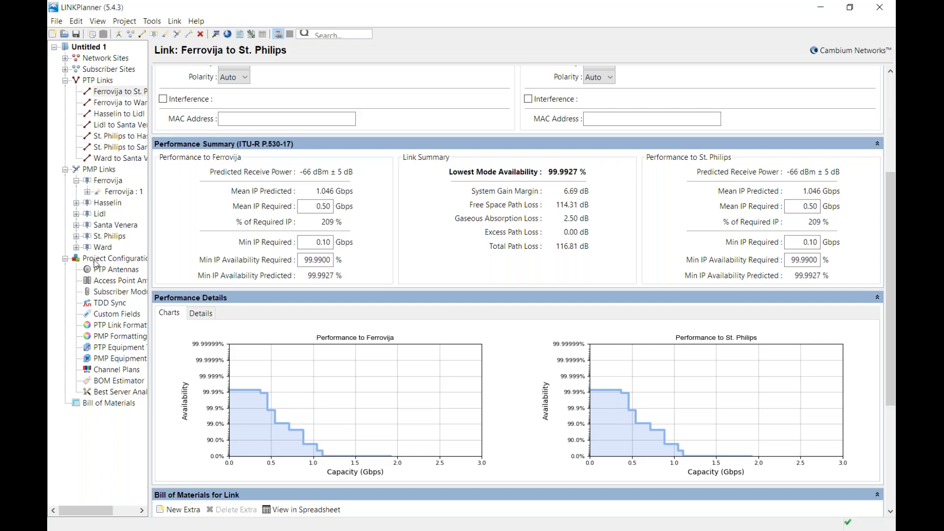
{"action": "left_click", "coordinate": [125, 371]}
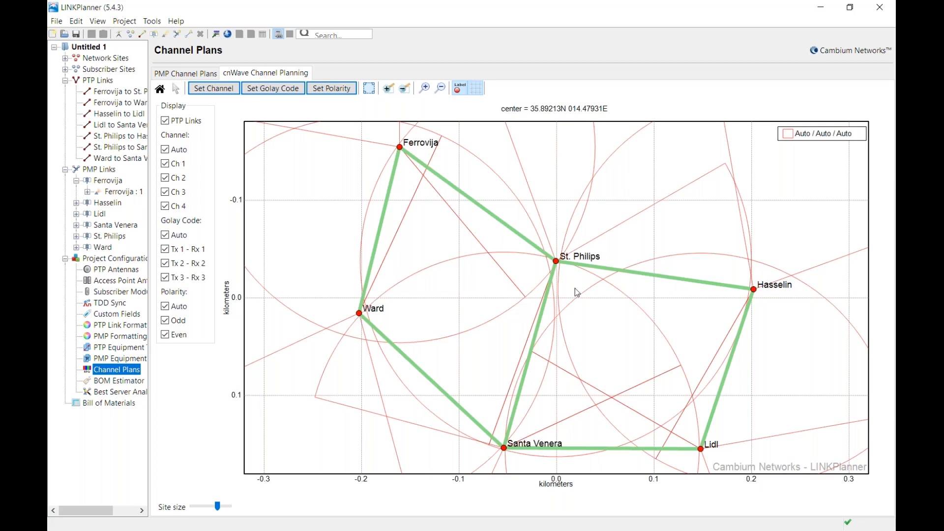
{"action": "scroll", "coordinate": [594, 207], "scroll_direction": "down", "scroll_amount": 1}
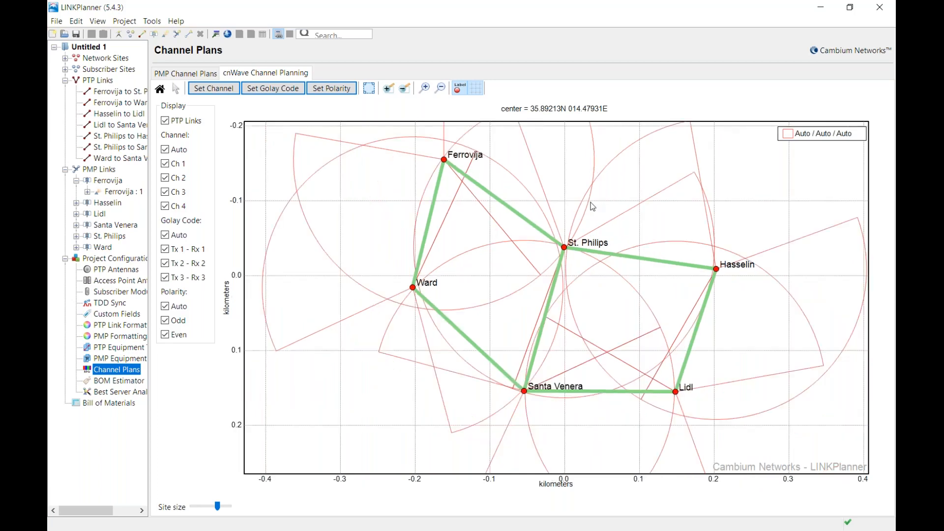
{"action": "scroll", "coordinate": [593, 207], "scroll_direction": "down", "scroll_amount": 1}
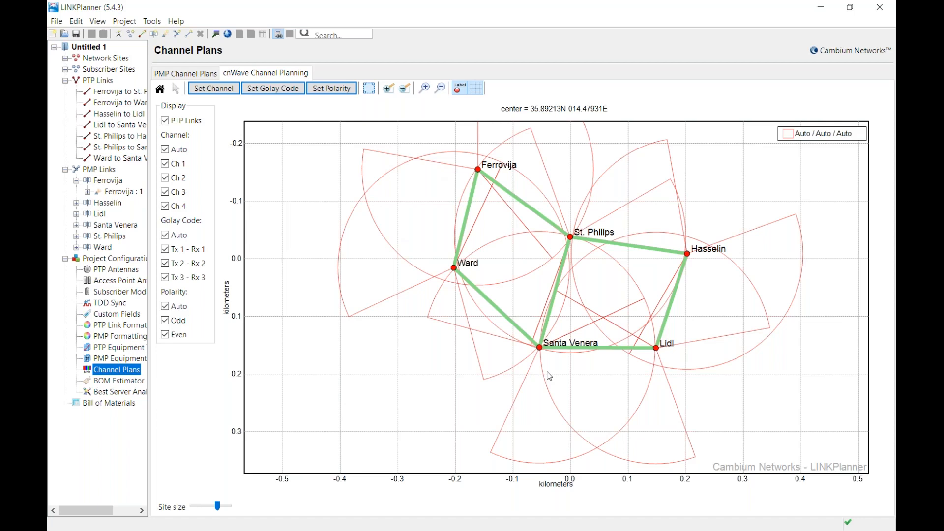
Step: Set the SM Range of all six PMP access points to 0.1
{"action": "left_click", "coordinate": [99, 170]}
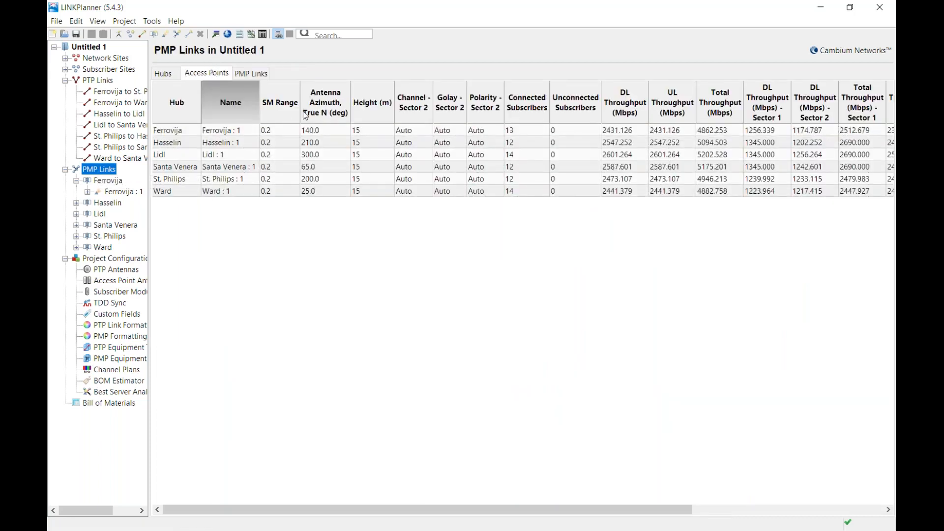
{"action": "left_click_drag", "start_coordinate": [285, 132], "coordinate": [284, 196]}
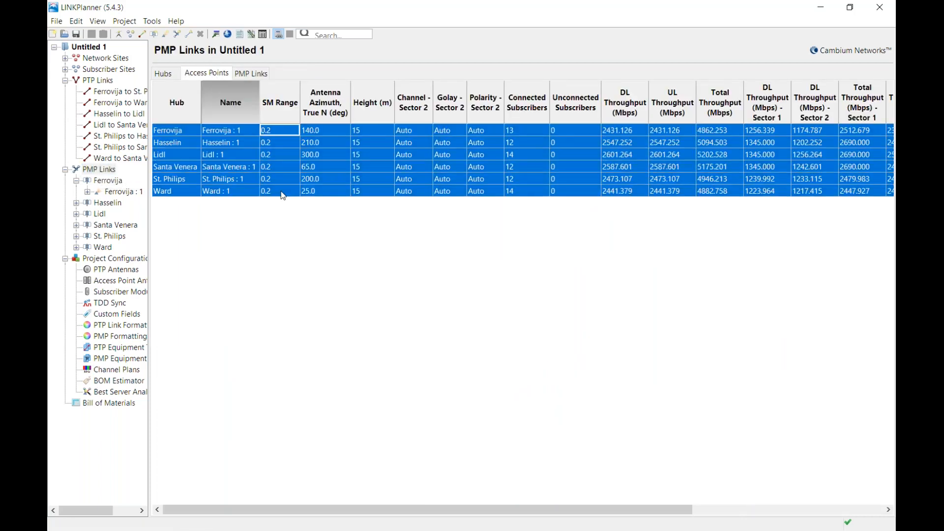
{"action": "right_click", "coordinate": [284, 196]}
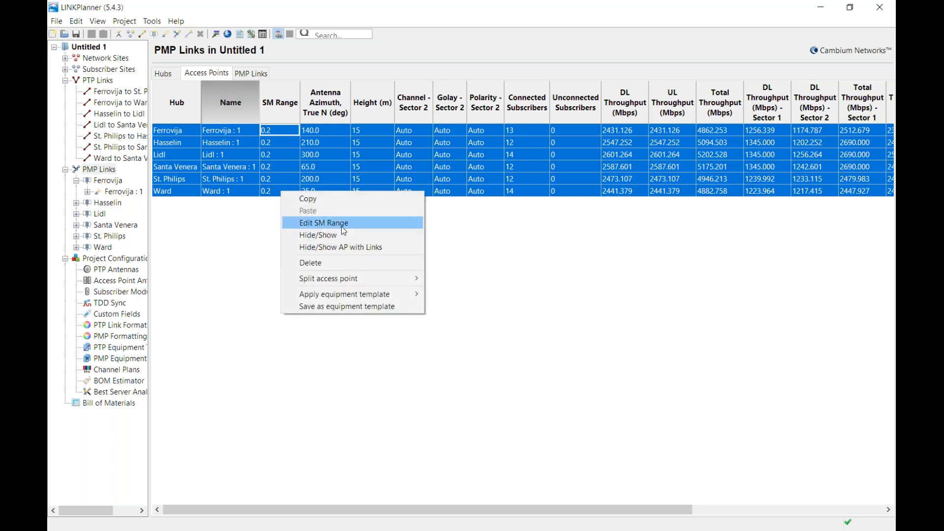
{"action": "left_click", "coordinate": [341, 225]}
{"action": "type", "text": "0"}
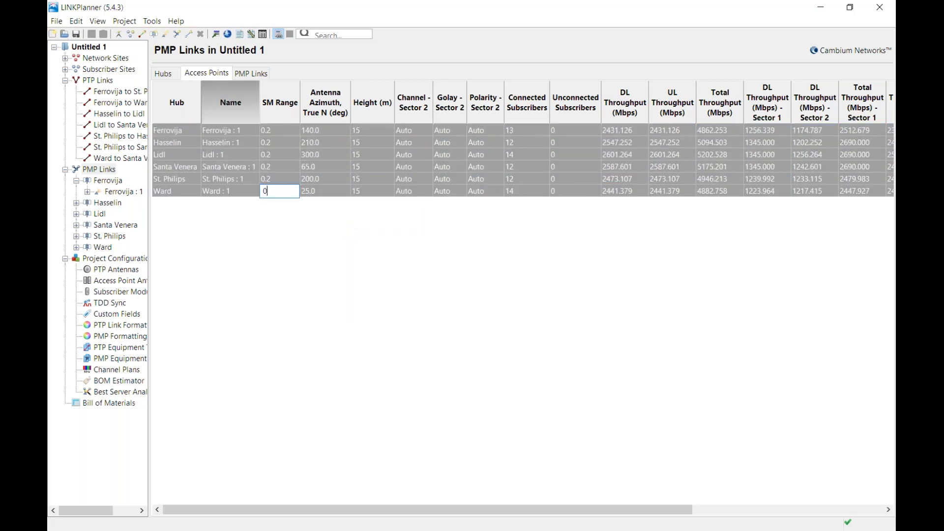
{"action": "type", "text": ".1"}
{"action": "key", "text": "Return"}
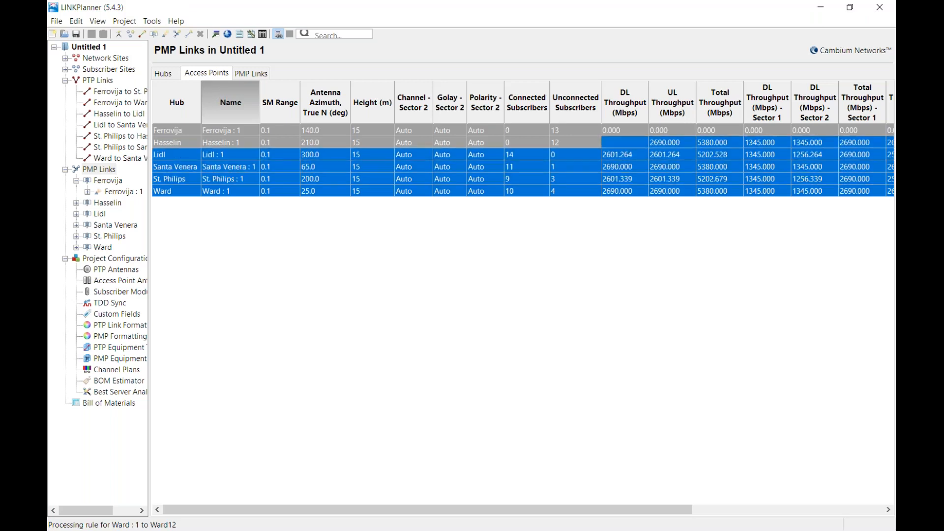
Step: On the cnWave channel planning map, set the polarity of the Ferrovija, Hasselin and Santa Venera sectors to Even
{"action": "left_click", "coordinate": [117, 370]}
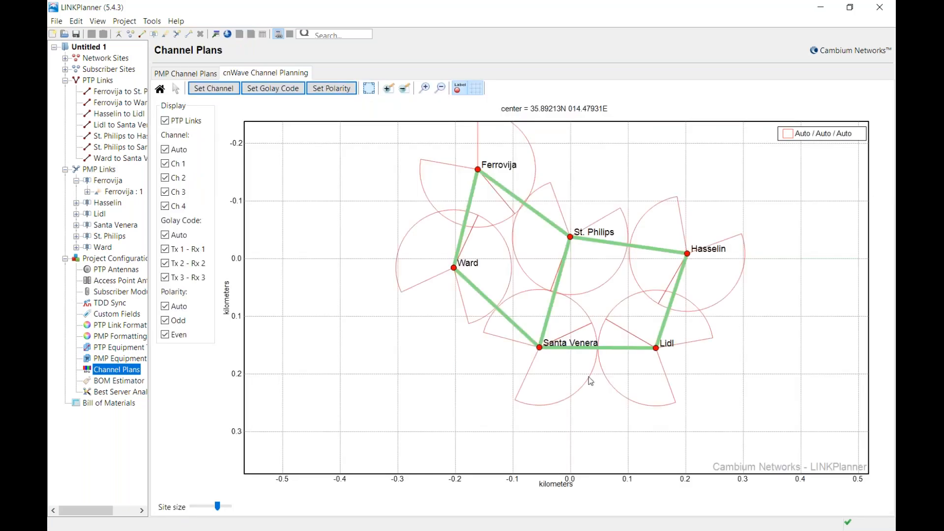
{"action": "left_click", "coordinate": [331, 93]}
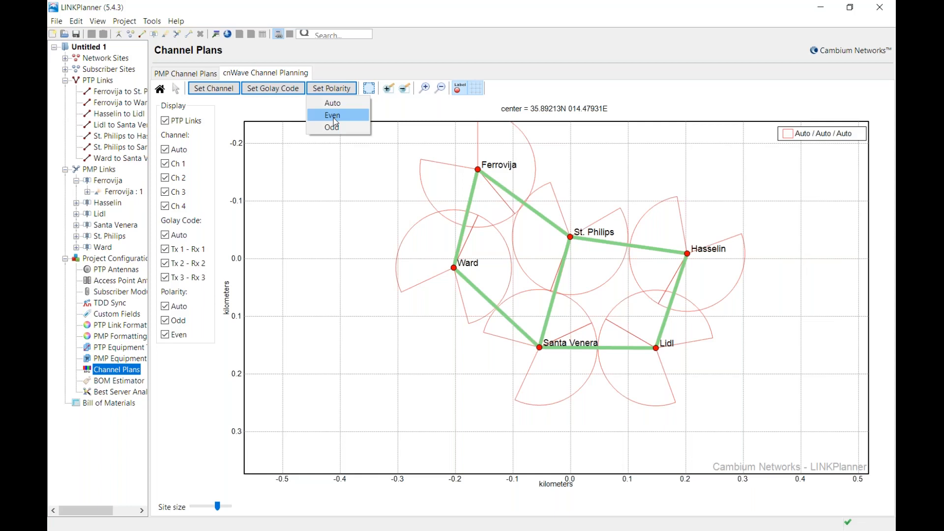
{"action": "left_click", "coordinate": [335, 119]}
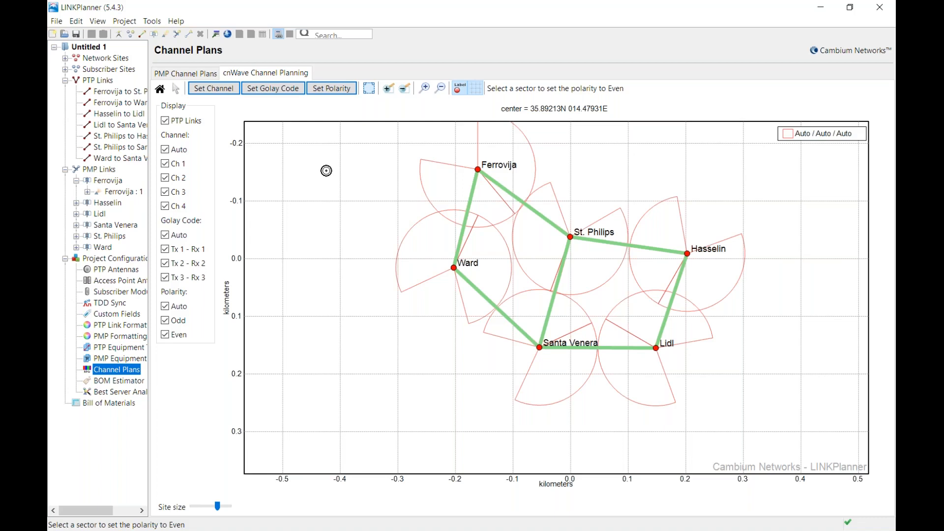
{"action": "left_click", "coordinate": [497, 155]}
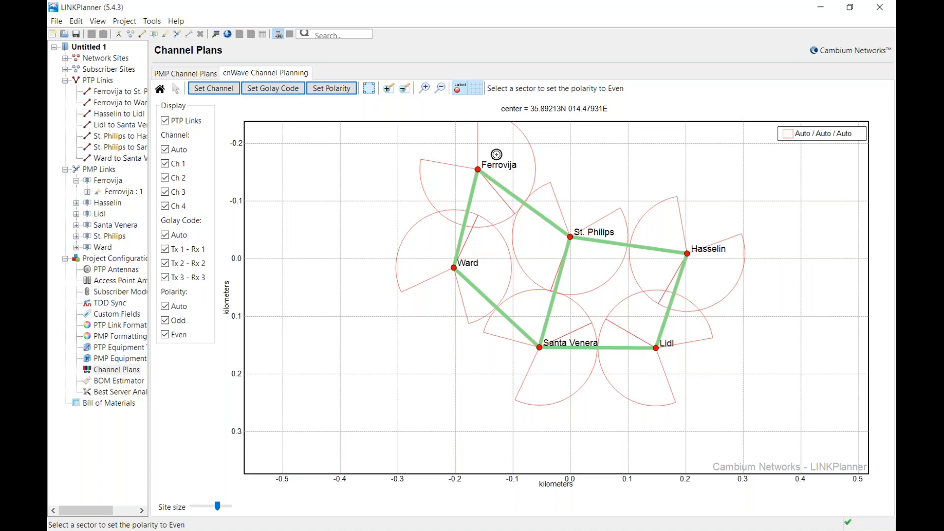
{"action": "left_click", "coordinate": [497, 155]}
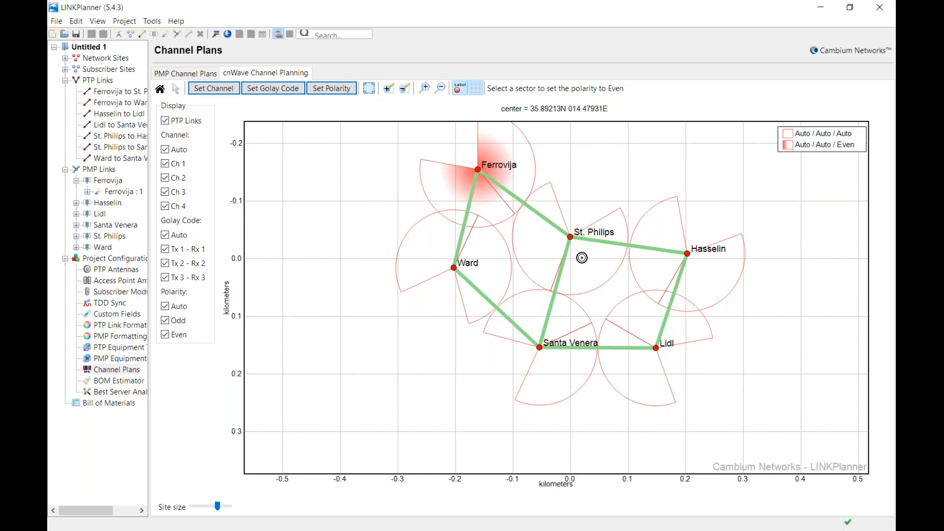
{"action": "left_click", "coordinate": [652, 268]}
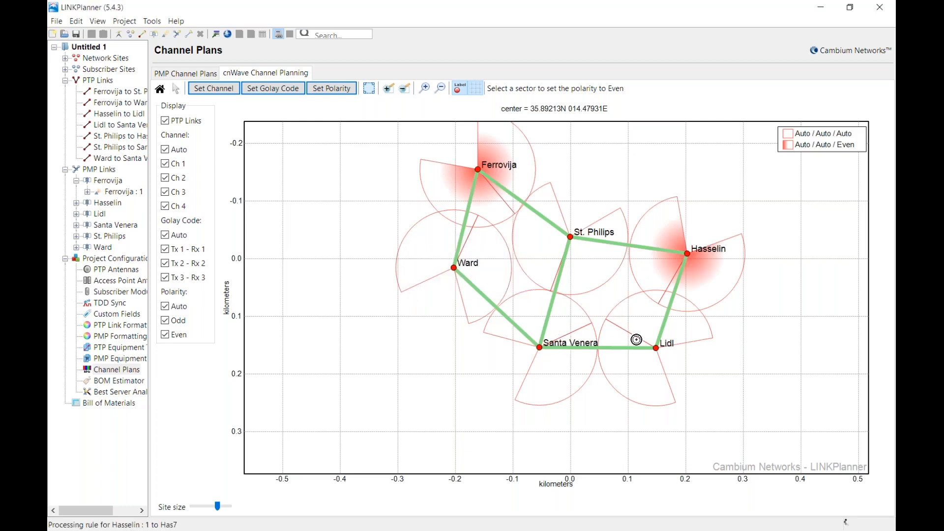
{"action": "left_click", "coordinate": [534, 316]}
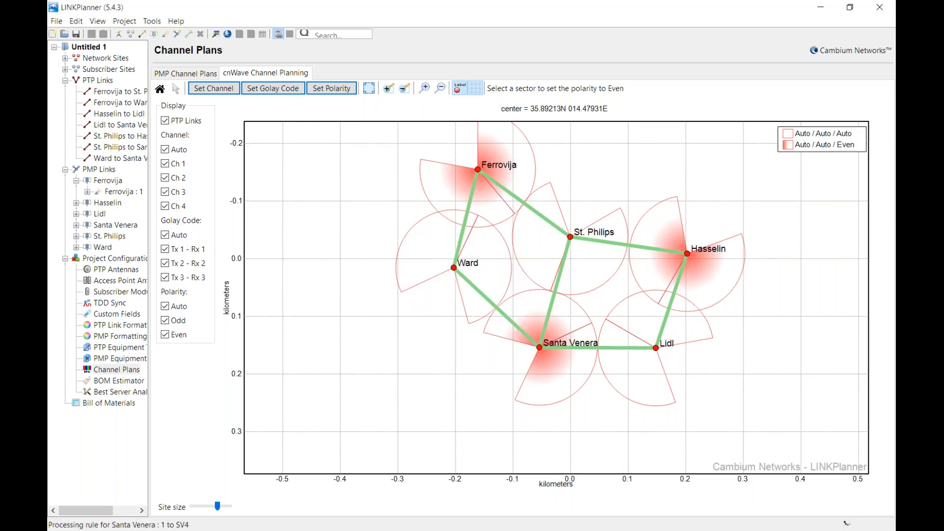
Step: Set the polarity of the St. Philips, Lidl and Ward sectors to Odd
{"action": "left_click", "coordinate": [339, 88]}
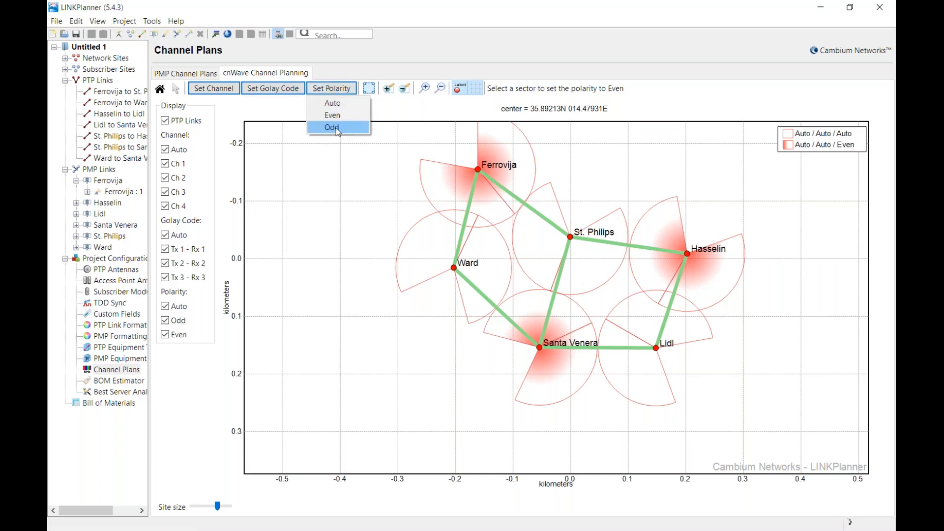
{"action": "left_click", "coordinate": [338, 129]}
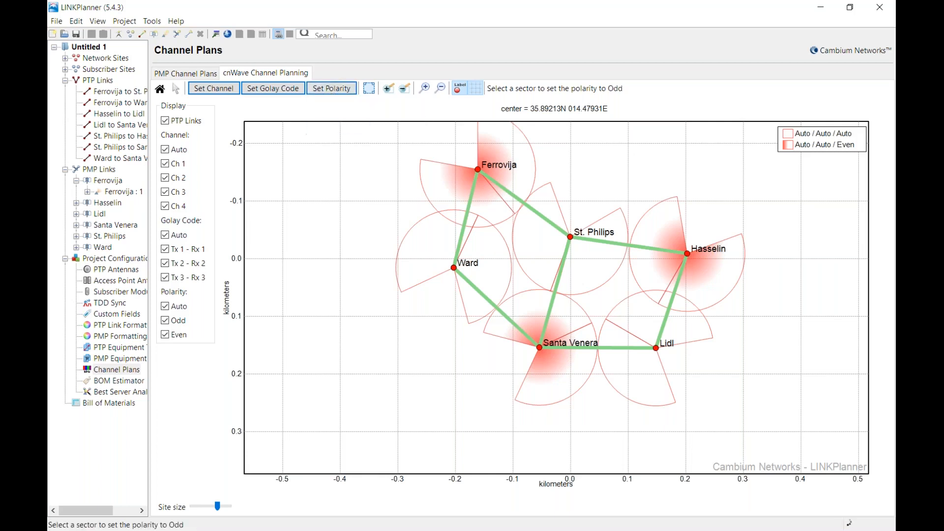
{"action": "left_click", "coordinate": [546, 244]}
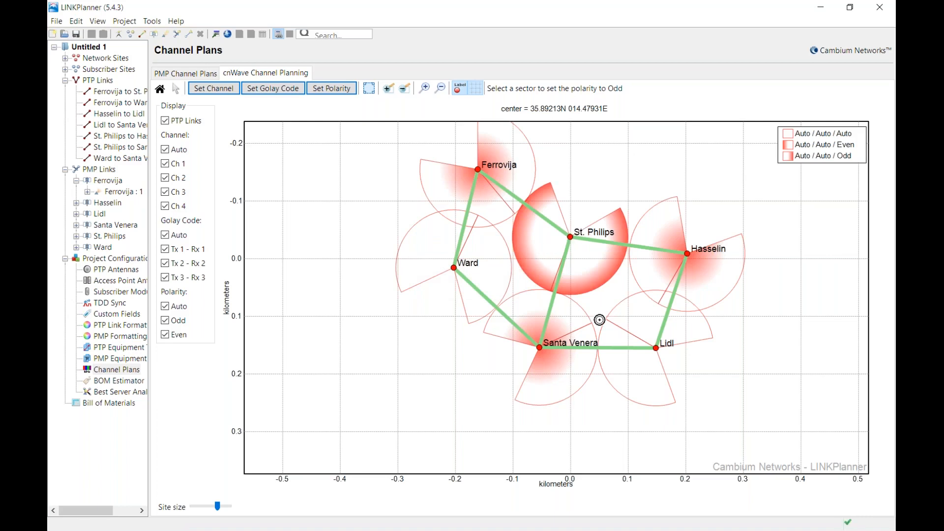
{"action": "left_click", "coordinate": [632, 325]}
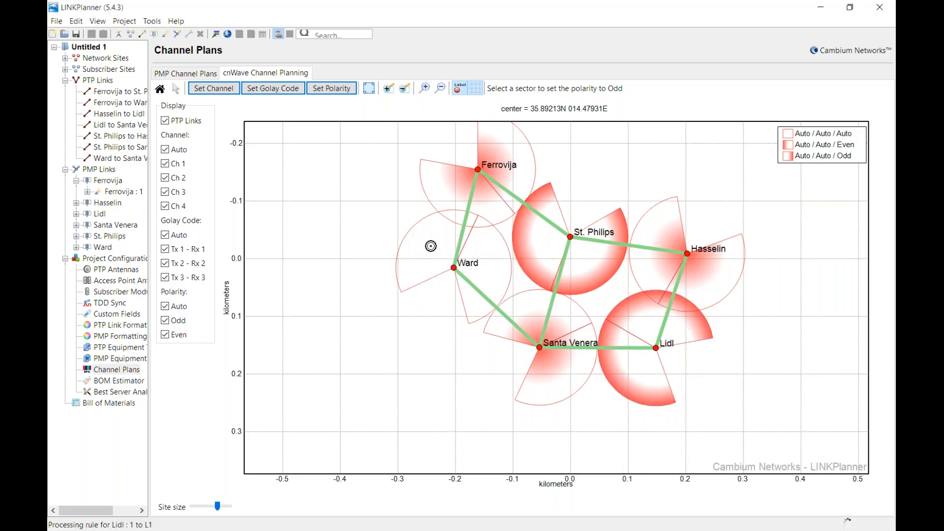
{"action": "left_click", "coordinate": [431, 246]}
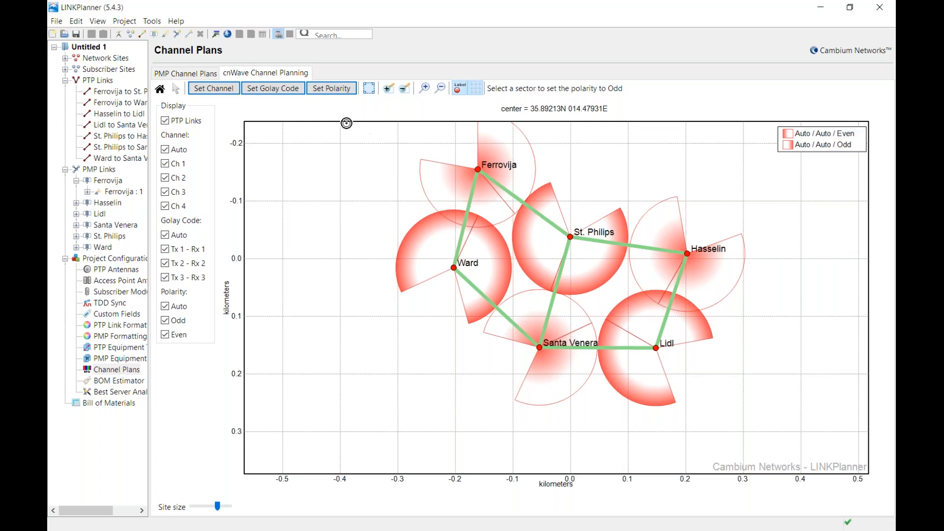
Step: Set the Golay code of Ferrovija's eastern sector and St. Philips' western sector to Tx 1 - Rx 1
{"action": "left_click", "coordinate": [262, 92]}
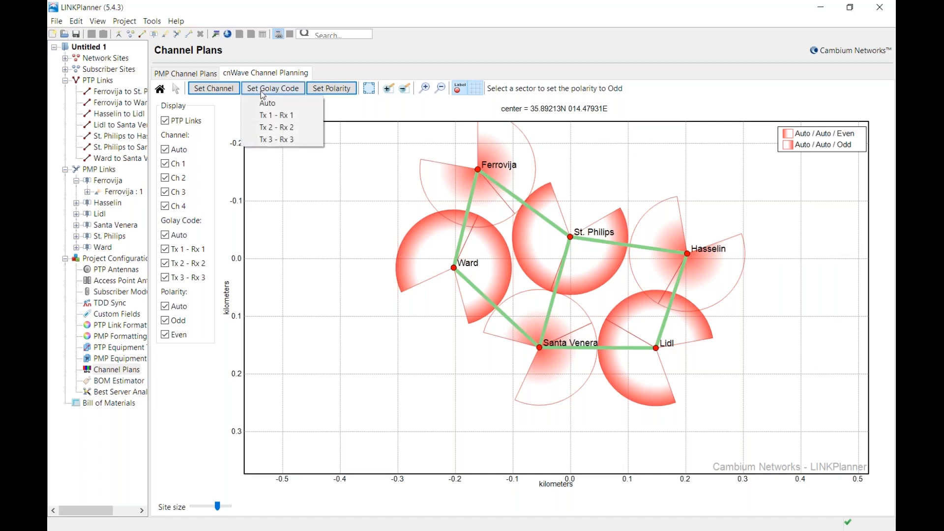
{"action": "left_click", "coordinate": [270, 117]}
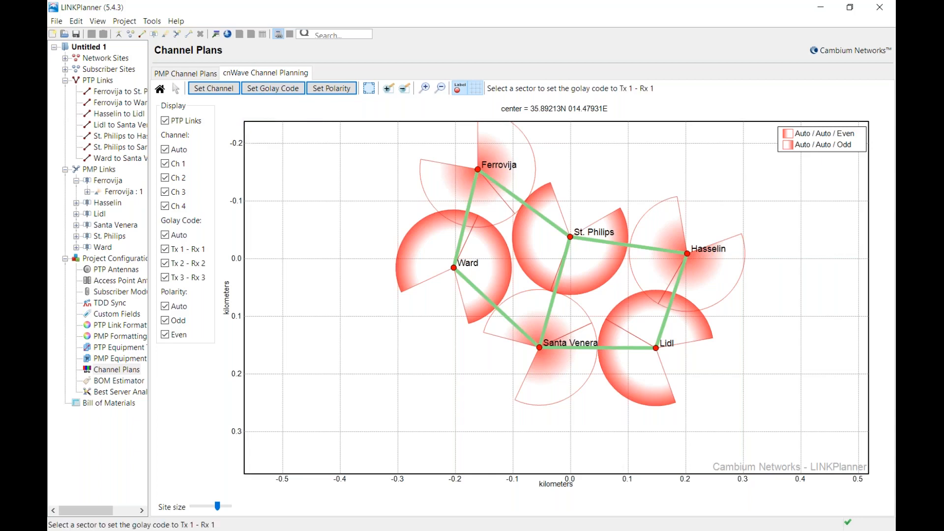
{"action": "left_click", "coordinate": [523, 173]}
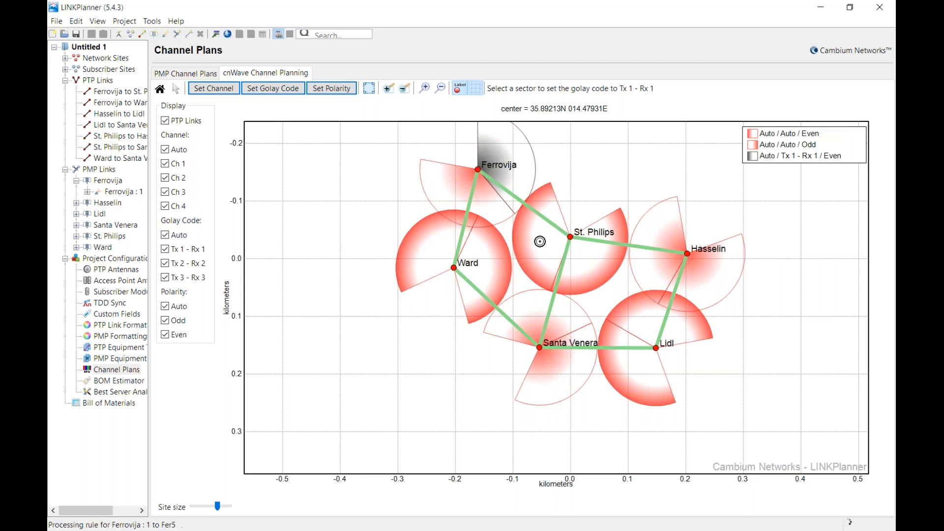
{"action": "left_click", "coordinate": [540, 241]}
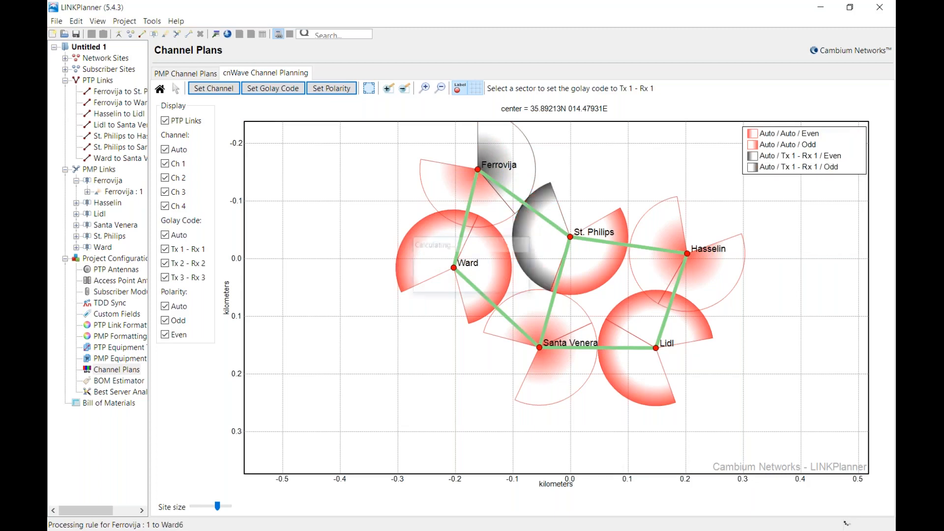
Step: Assign Golay code Tx 2 - Rx 2 to St. Philips' eastern, Hasselin's western, Santa Venera's northern and Ward's eastern sectors
{"action": "left_click", "coordinate": [267, 90]}
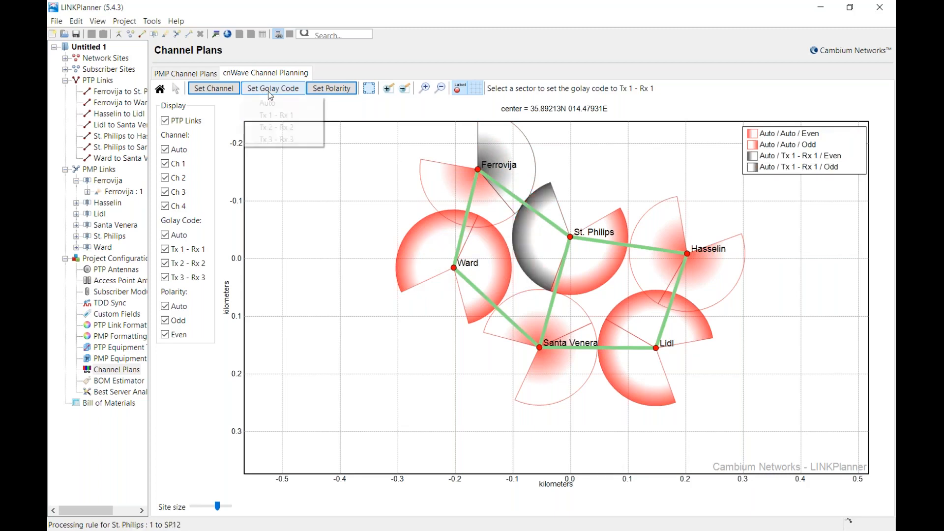
{"action": "left_click", "coordinate": [277, 129]}
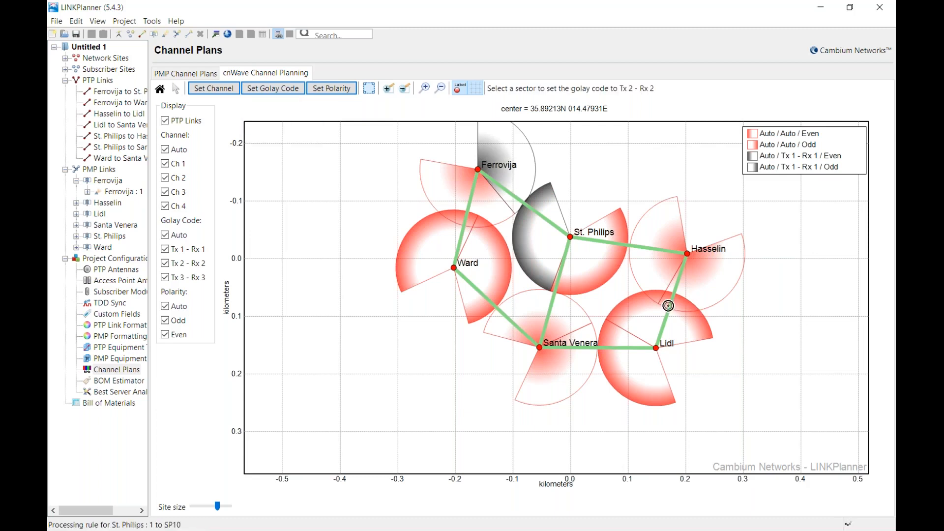
{"action": "left_click", "coordinate": [594, 264]}
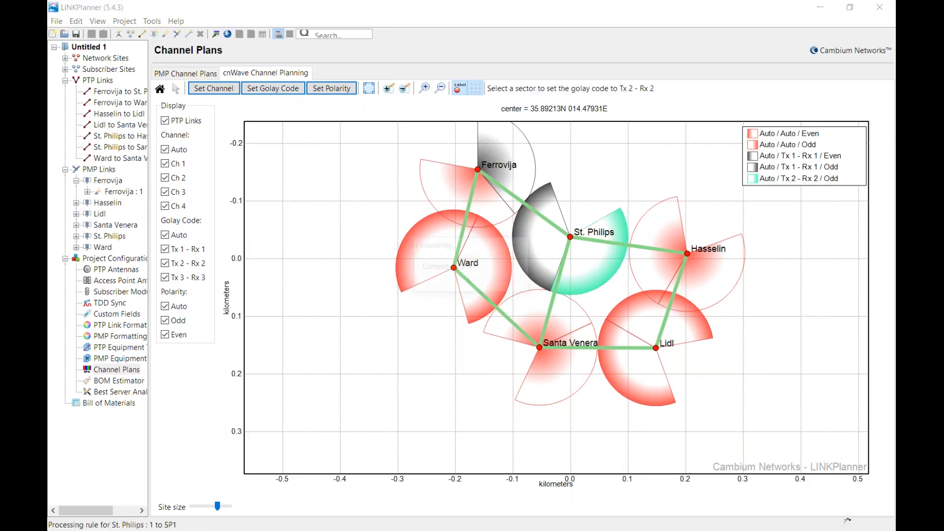
{"action": "left_click", "coordinate": [665, 224]}
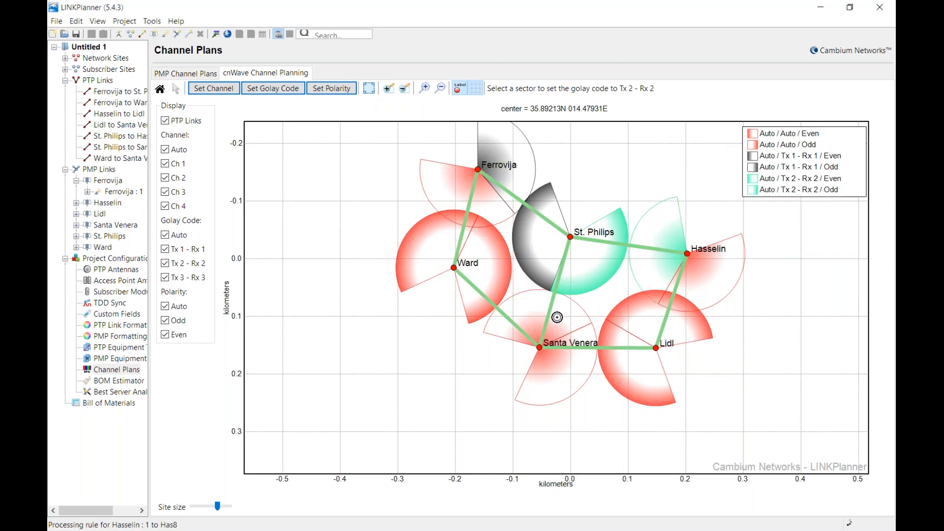
{"action": "left_click", "coordinate": [557, 317]}
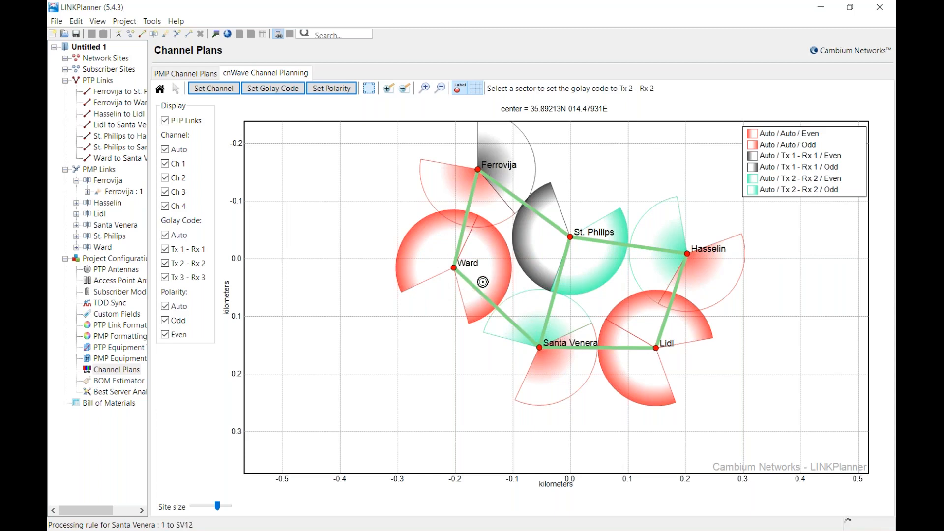
{"action": "left_click", "coordinate": [484, 279]}
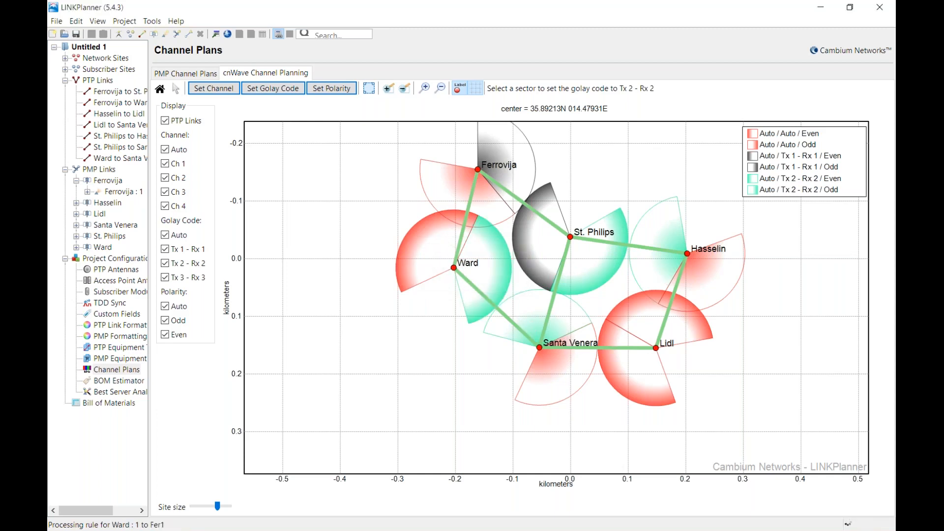
Step: Assign Golay code Tx 3 - Rx 3 to Hasselin's eastern, Lidl's northern, Ferrovija's western and Ward's western sectors
{"action": "left_click", "coordinate": [273, 88]}
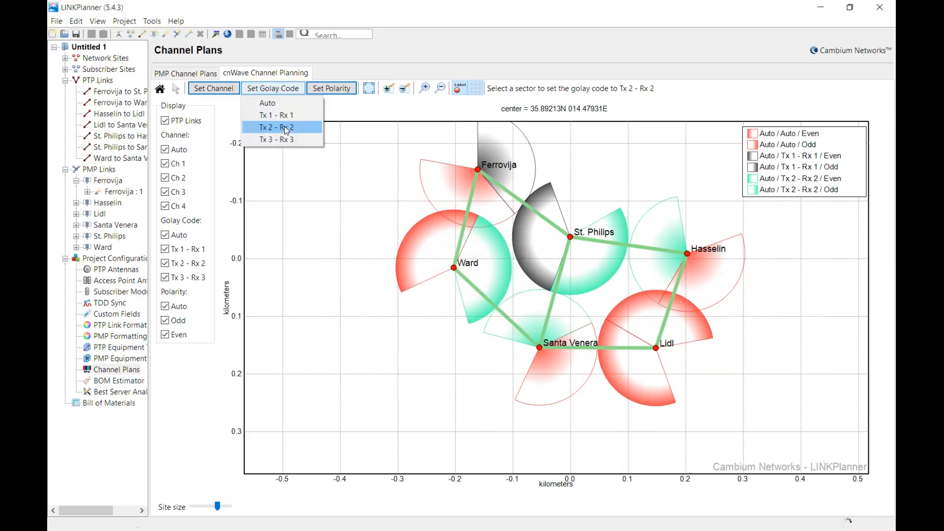
{"action": "left_click", "coordinate": [276, 139]}
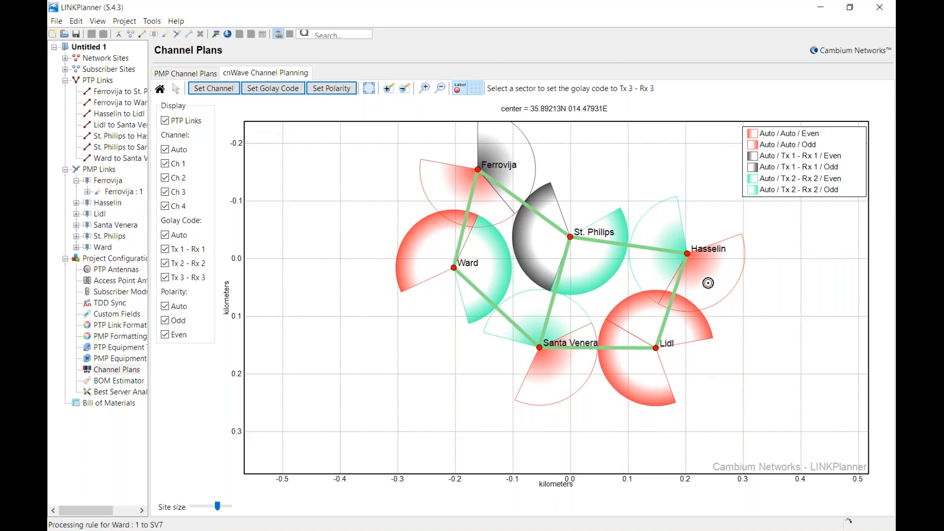
{"action": "left_click", "coordinate": [708, 283]}
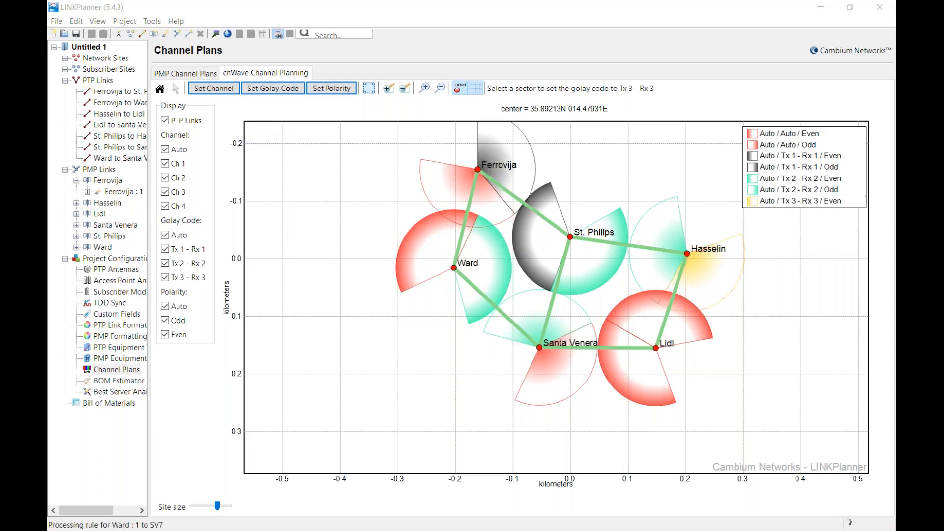
{"action": "left_click", "coordinate": [683, 330]}
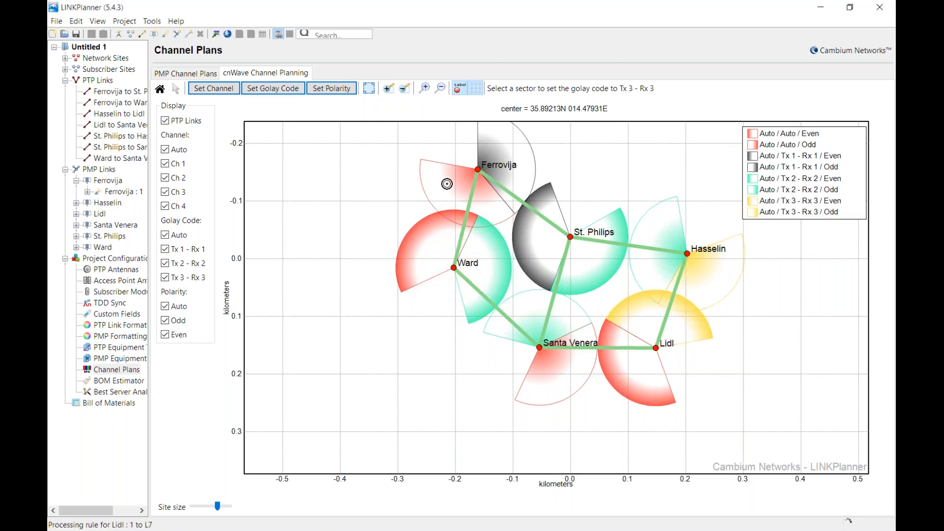
{"action": "left_click", "coordinate": [445, 189]}
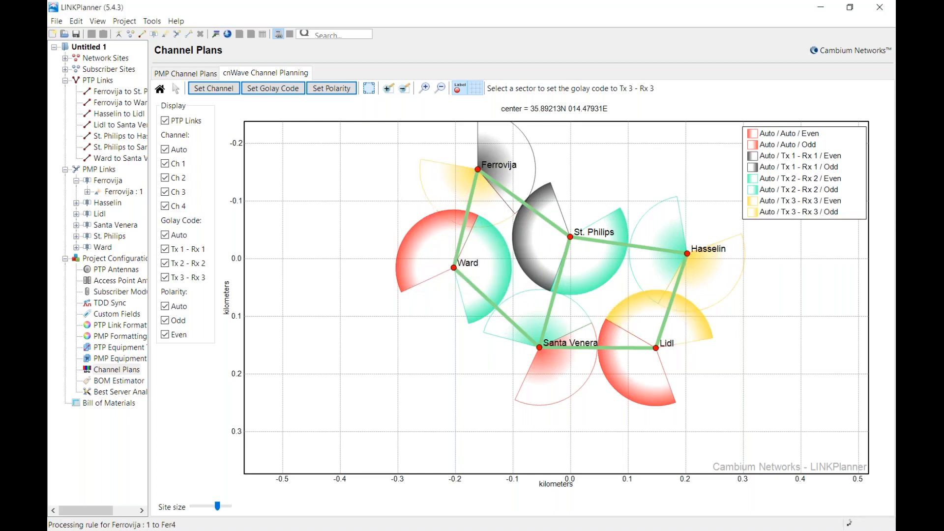
{"action": "left_click", "coordinate": [428, 246]}
Step: Set the Golay code of Santa Venera's southern sector and Lidl's southwestern sector to Tx 1 - Rx 1
{"action": "left_click", "coordinate": [273, 88]}
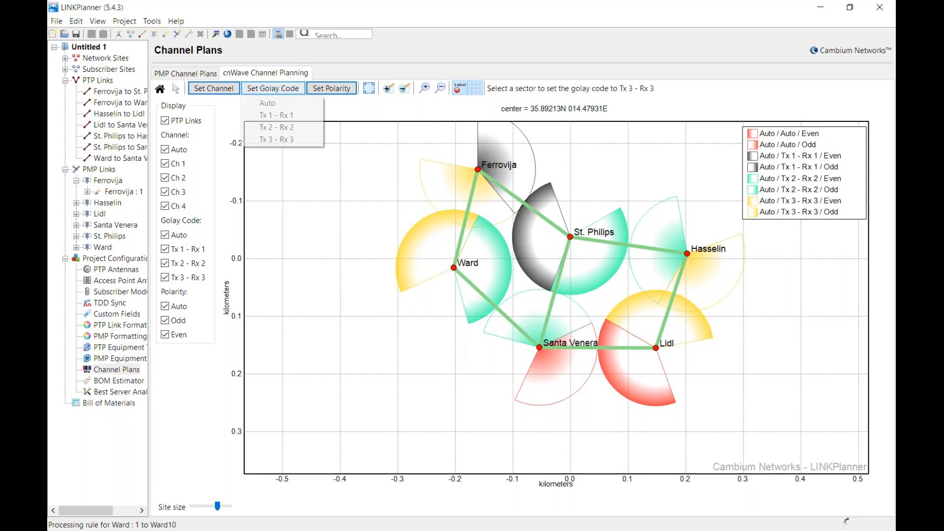
{"action": "left_click", "coordinate": [273, 115]}
{"action": "left_click", "coordinate": [566, 382]}
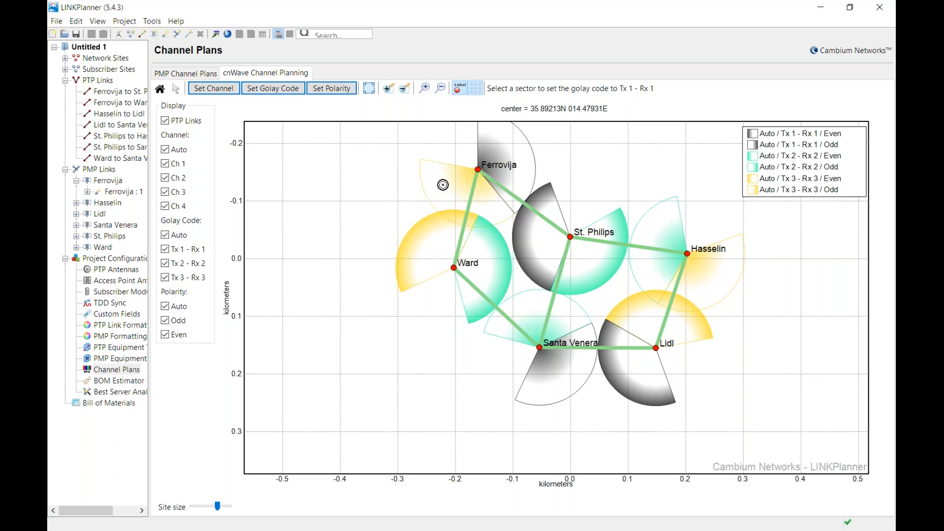
Step: Set the channel of Ferrovija's western sector and Ward's western sector to 62.64 GHz (Channel 3)
{"action": "left_click", "coordinate": [215, 89]}
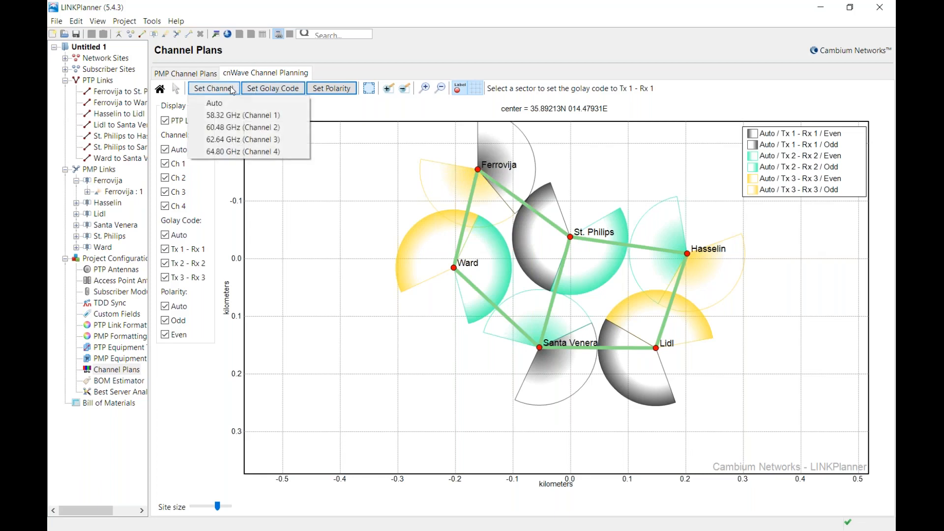
{"action": "left_click", "coordinate": [226, 140]}
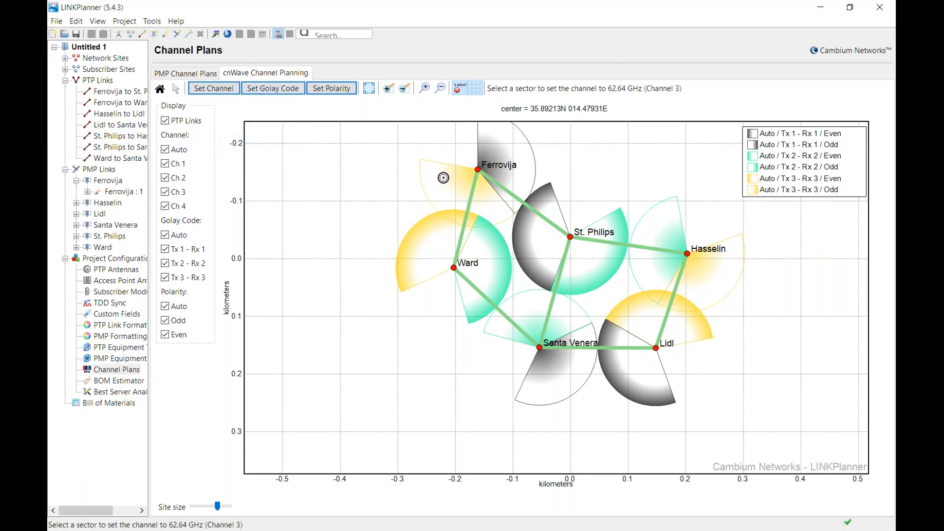
{"action": "left_click", "coordinate": [443, 178]}
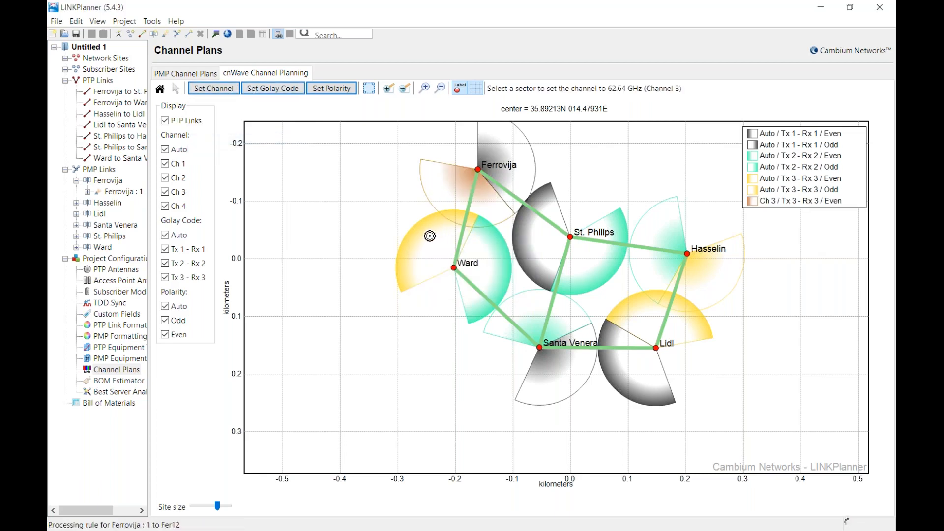
{"action": "left_click", "coordinate": [430, 236]}
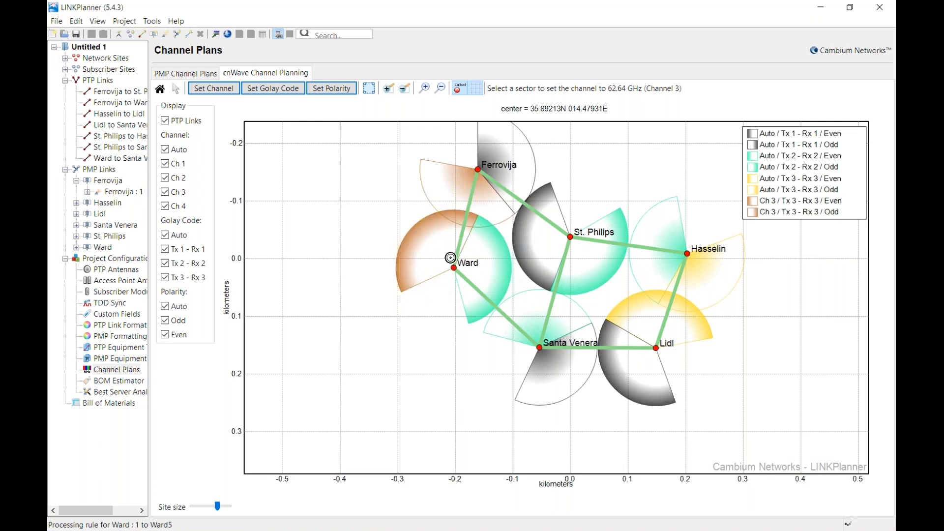
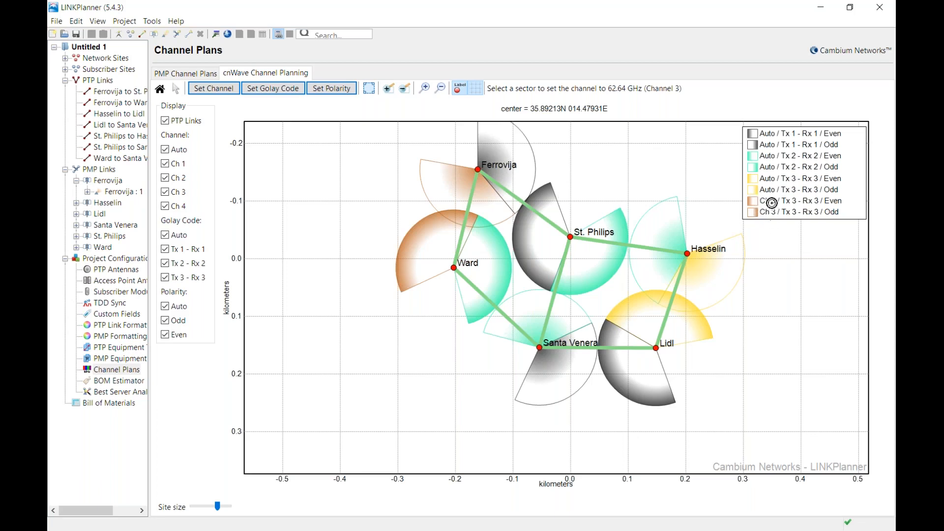
{"action": "left_click", "coordinate": [176, 89]}
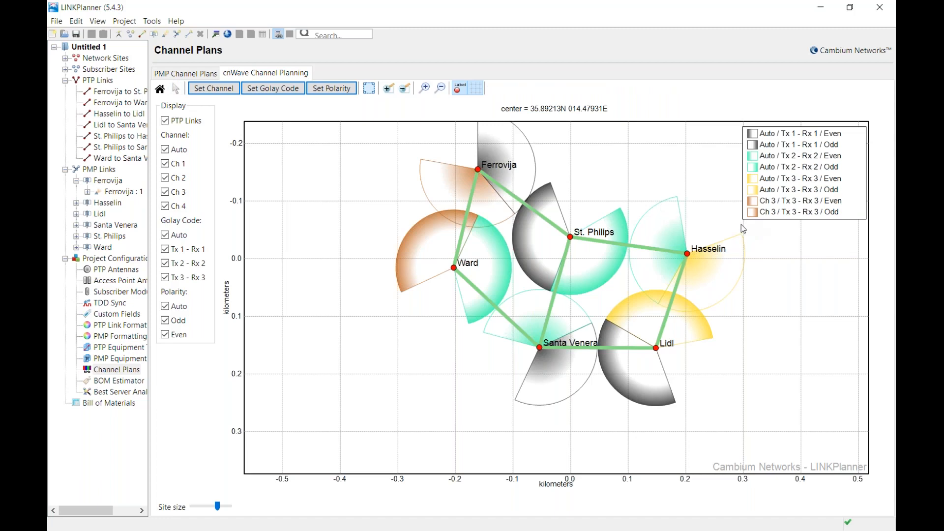
Step: View the colour choices for the Ch 3 / Tx 3 - Rx 3 / Even legend entry and close them without a change
{"action": "left_click", "coordinate": [753, 201]}
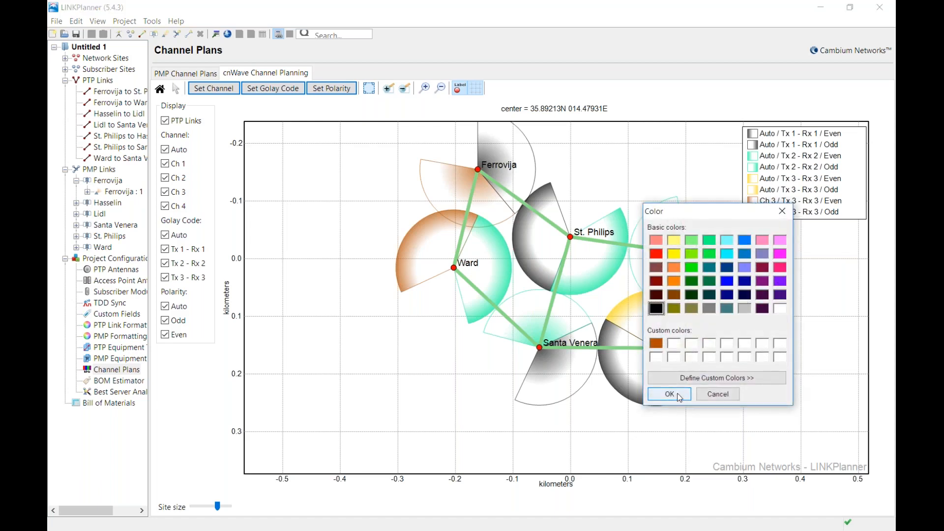
{"action": "left_click", "coordinate": [718, 395]}
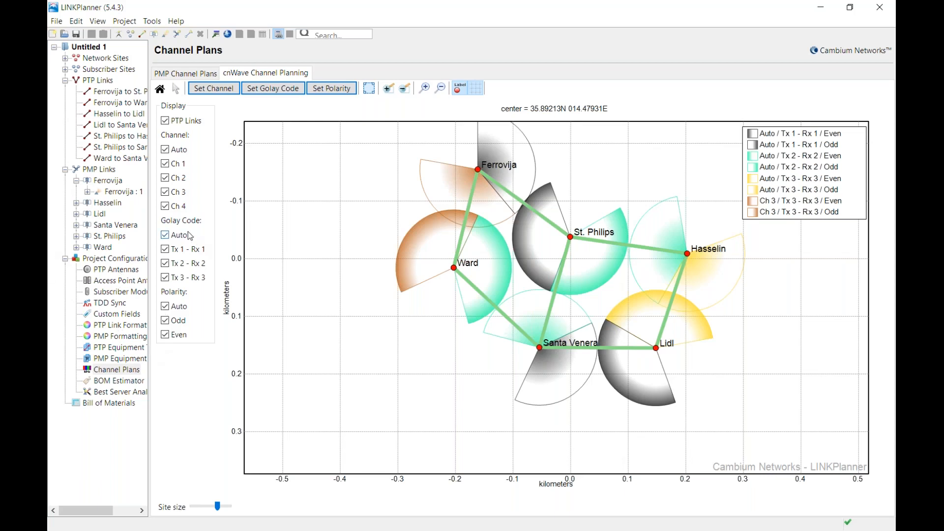
Step: Limit the map display to sectors with Golay code Tx 1 - Rx 1 to check its reuse between sites
{"action": "left_click", "coordinate": [166, 236]}
{"action": "left_click", "coordinate": [166, 263]}
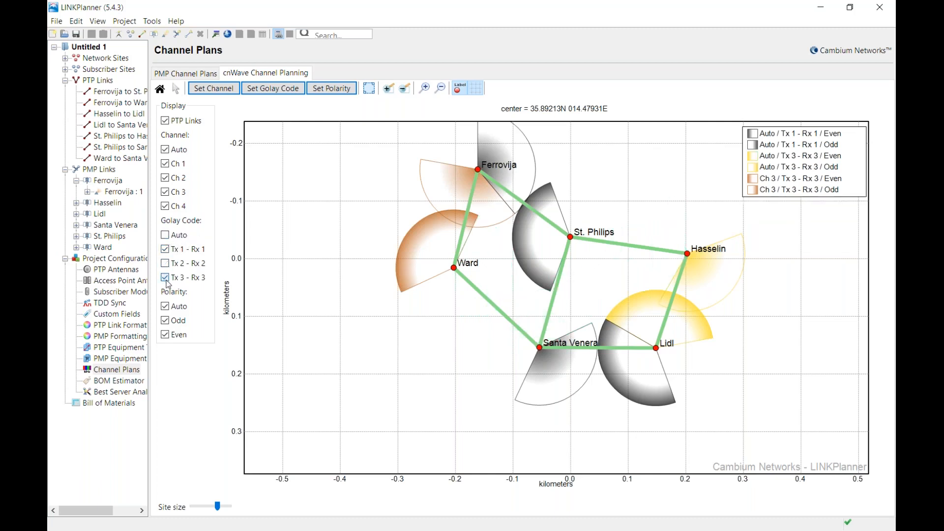
{"action": "left_click", "coordinate": [166, 278]}
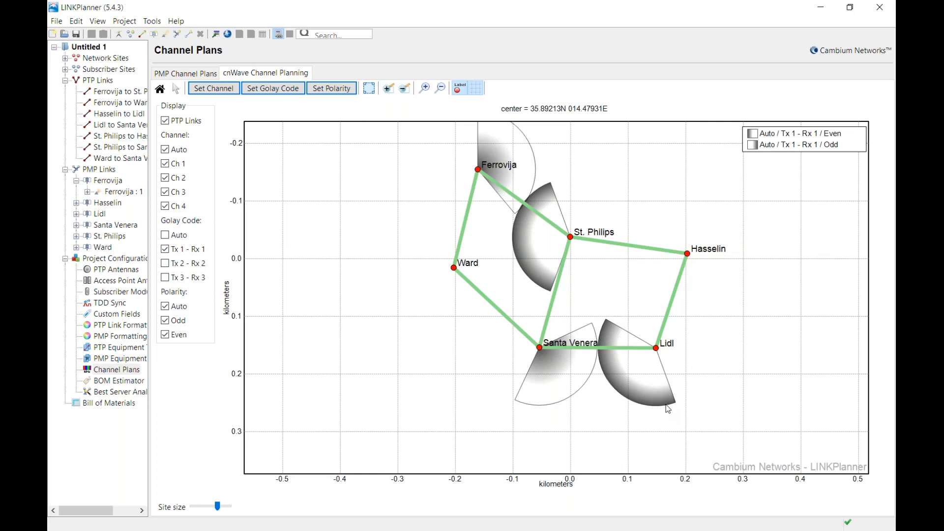
Step: Display the sectors of all Golay codes again and hide the PTP links on the channel planning map
{"action": "left_click", "coordinate": [165, 236]}
{"action": "left_click", "coordinate": [165, 277]}
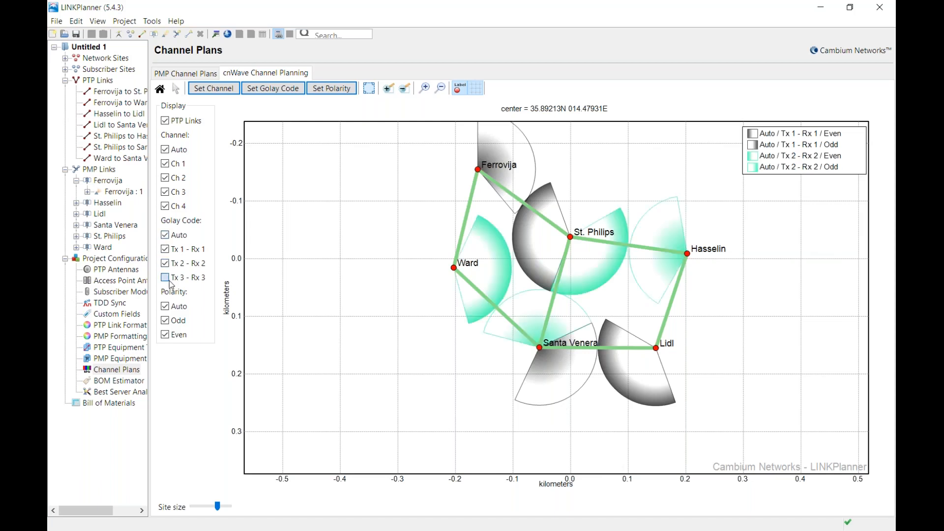
{"action": "left_click", "coordinate": [168, 127]}
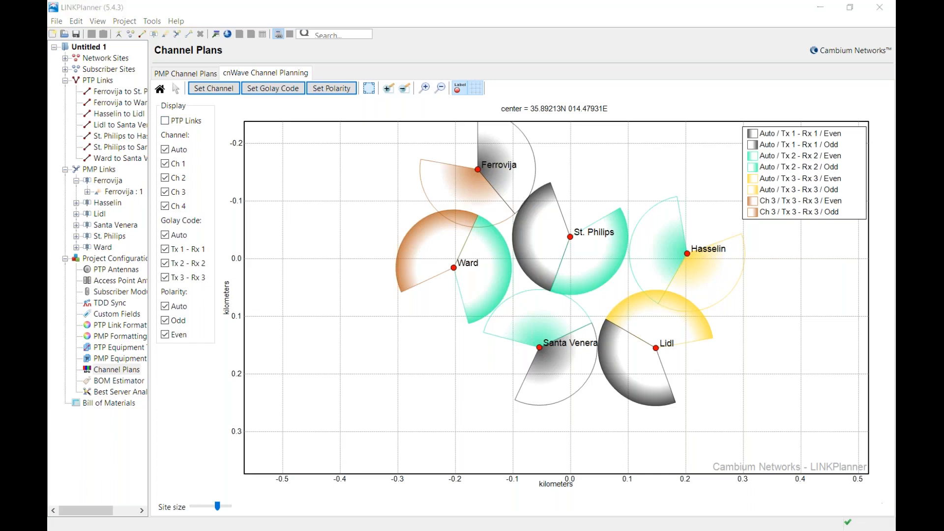
{"action": "left_click", "coordinate": [92, 493]}
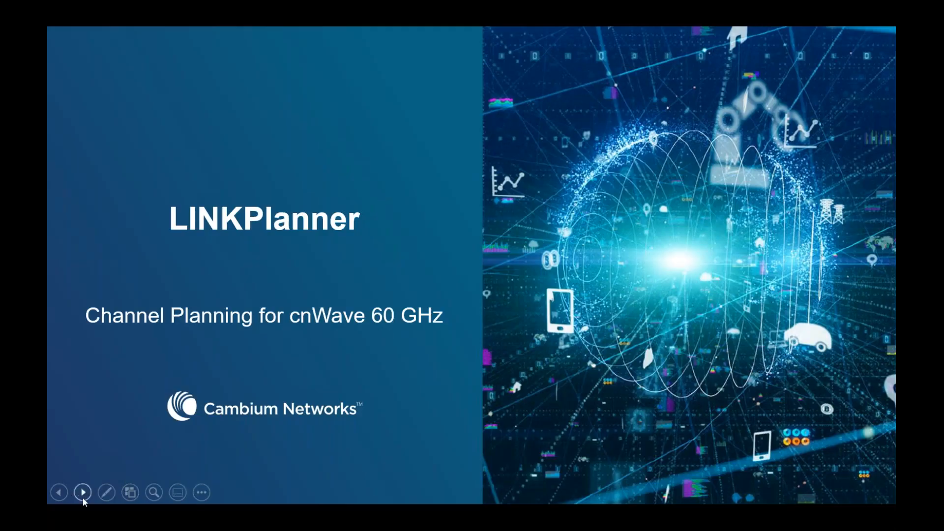
{"action": "left_click", "coordinate": [86, 490]}
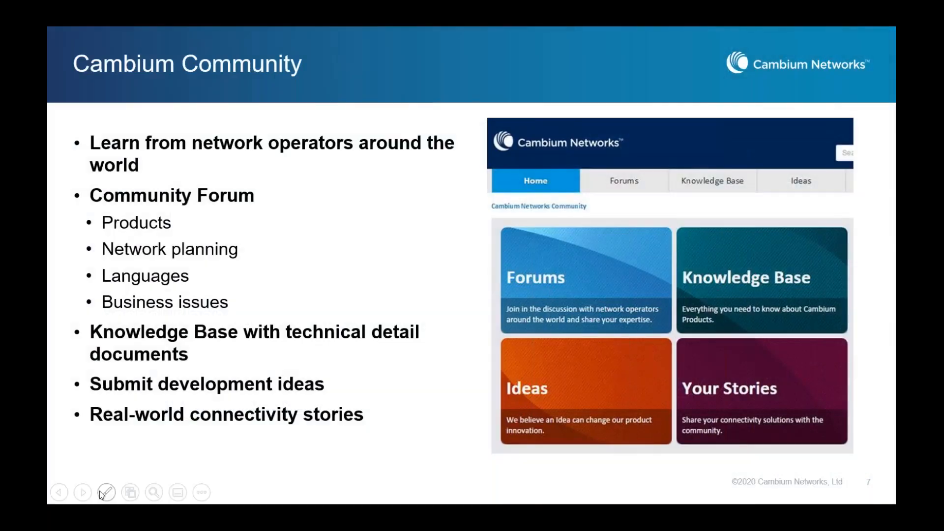